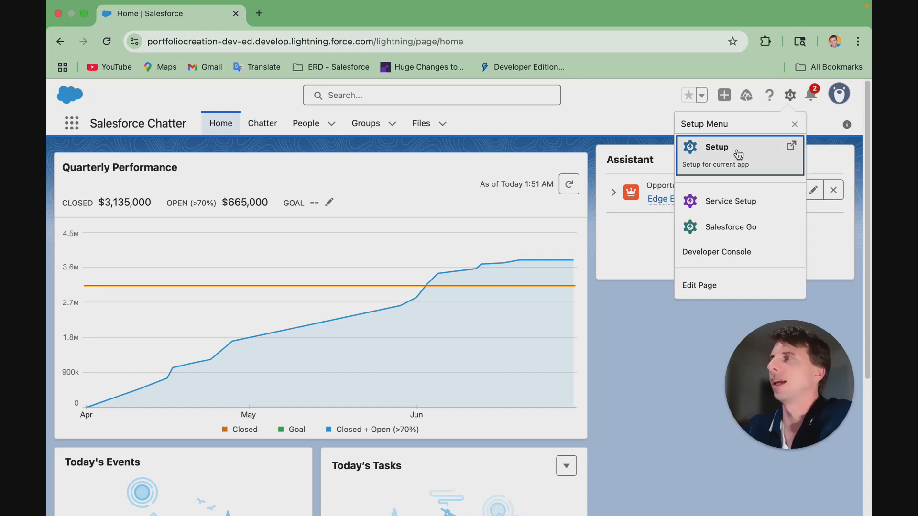
# Open Setup and search it for "flow" to reach the Flows page.
pyautogui.click(739, 153)
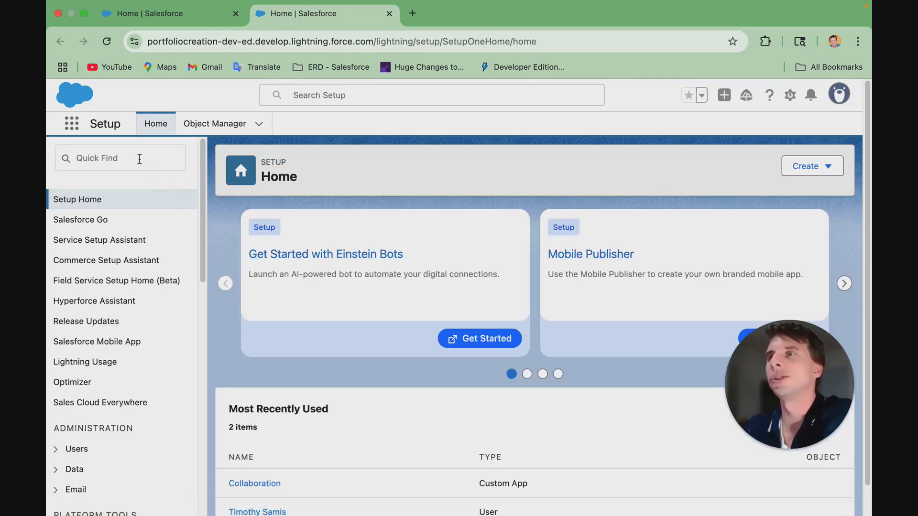
pyautogui.click(140, 158)
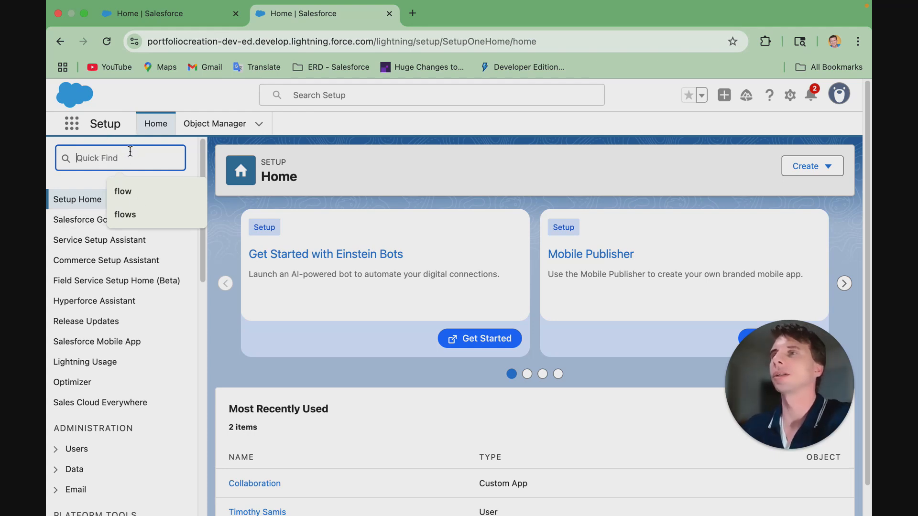
pyautogui.write('fl')
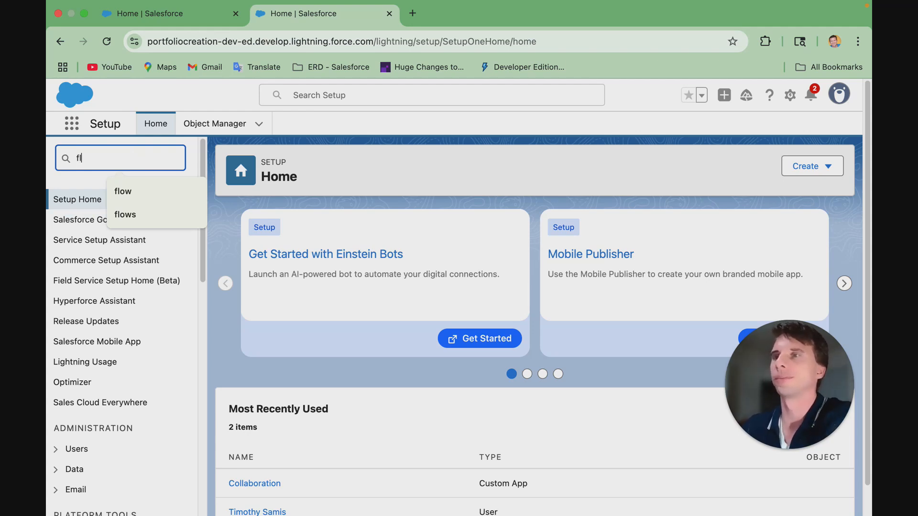
pyautogui.write('ow')
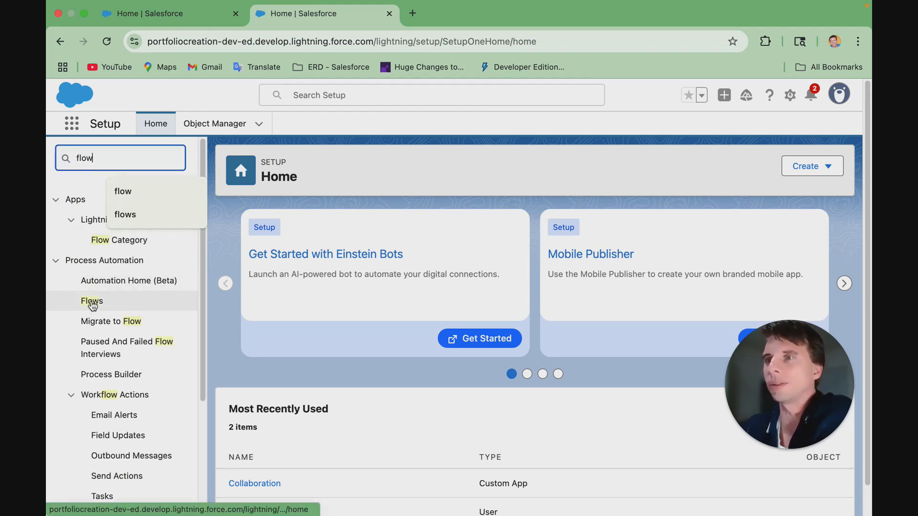
pyautogui.click(91, 303)
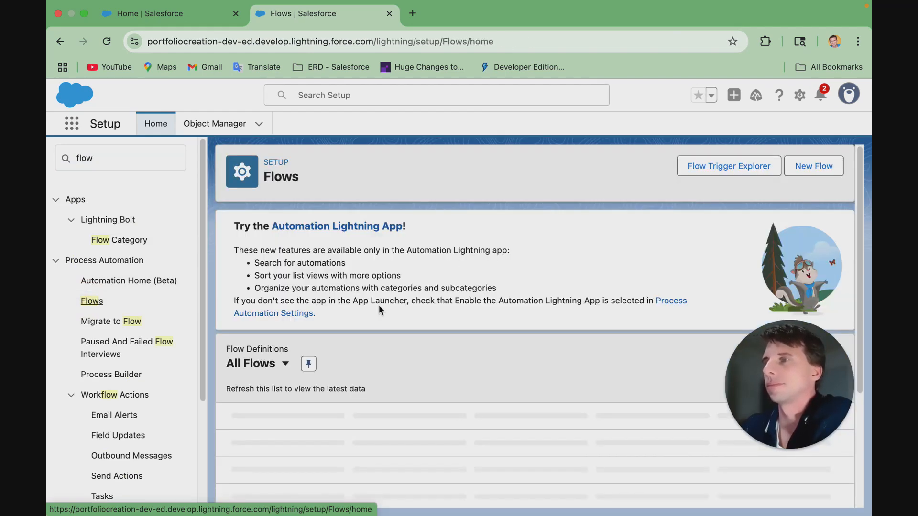
# Create a new Screen Flow from the Screen automations category and switch its canvas layout to Free-Form.
pyautogui.scroll(-3, 379, 305)
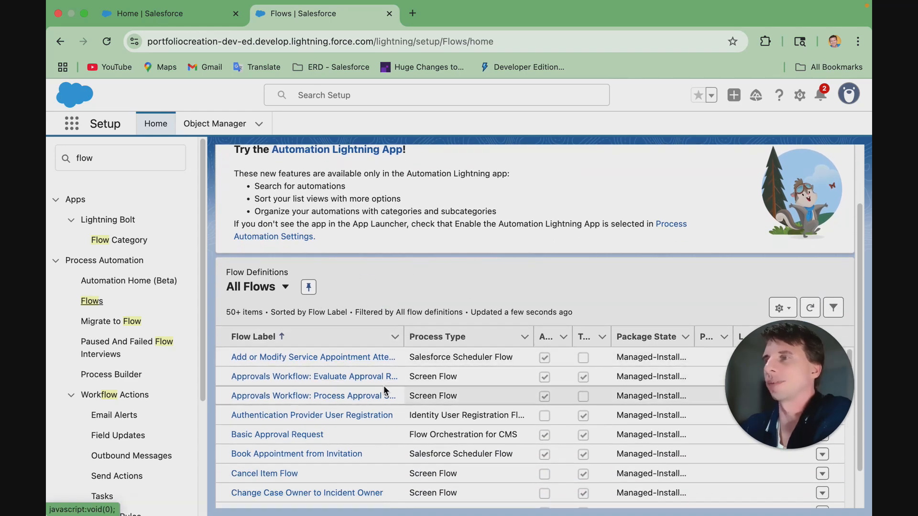
pyautogui.scroll(-2, 384, 388)
pyautogui.scroll(2, 384, 388)
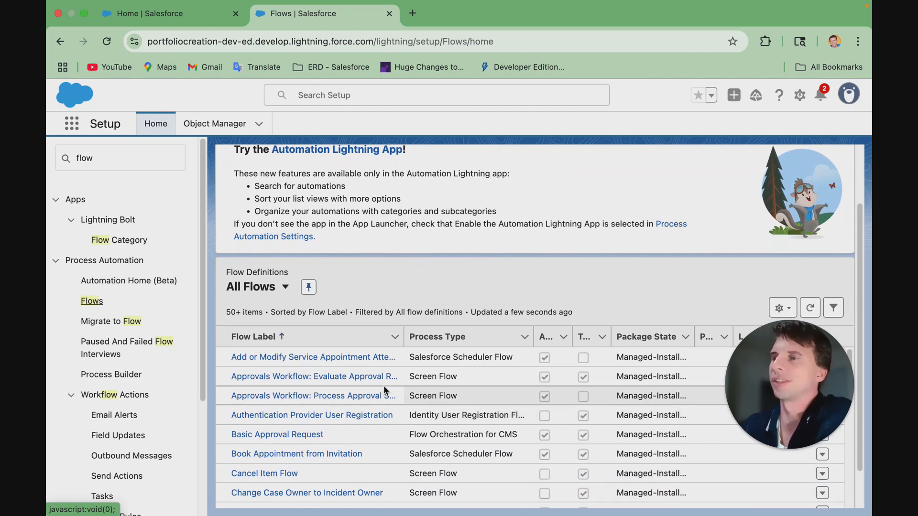
pyautogui.scroll(3, 383, 385)
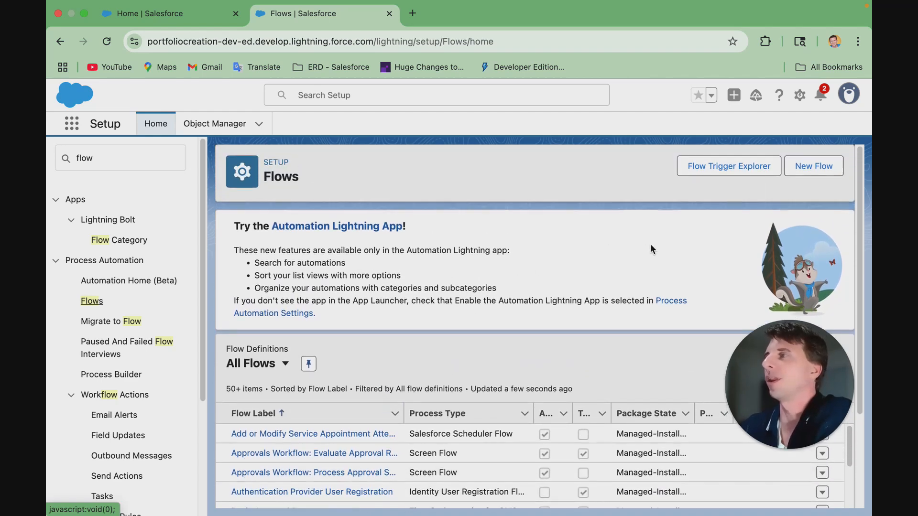
pyautogui.click(815, 168)
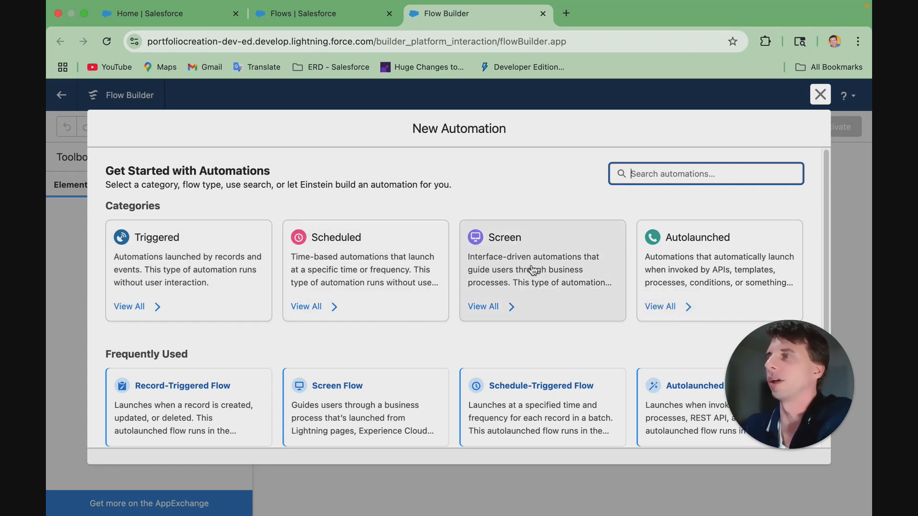
pyautogui.click(523, 251)
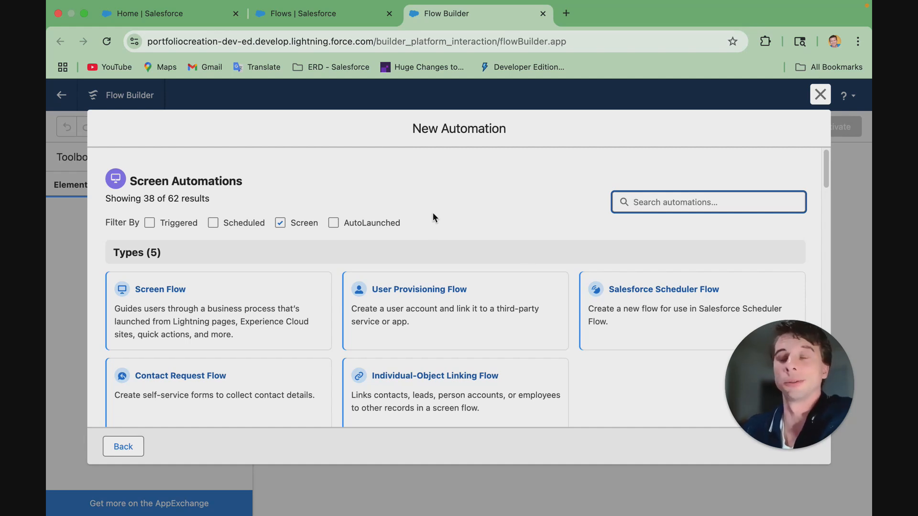
pyautogui.click(182, 291)
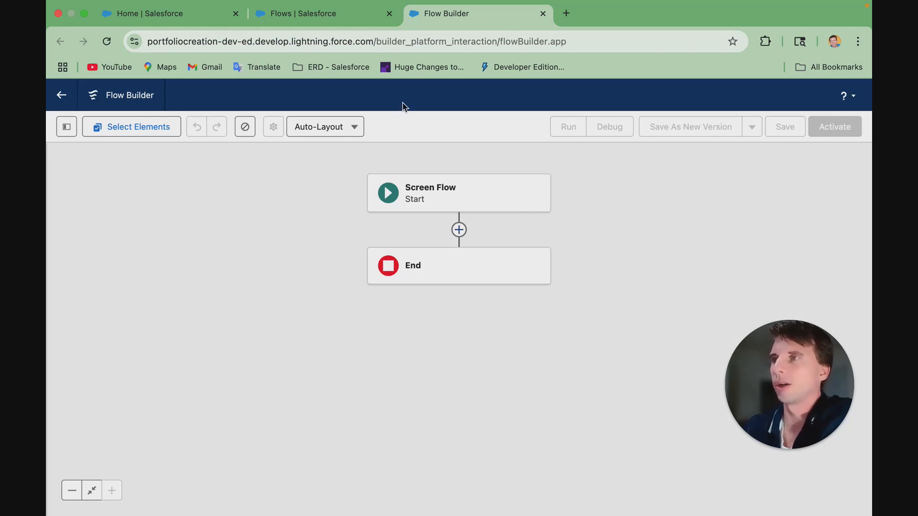
pyautogui.click(344, 127)
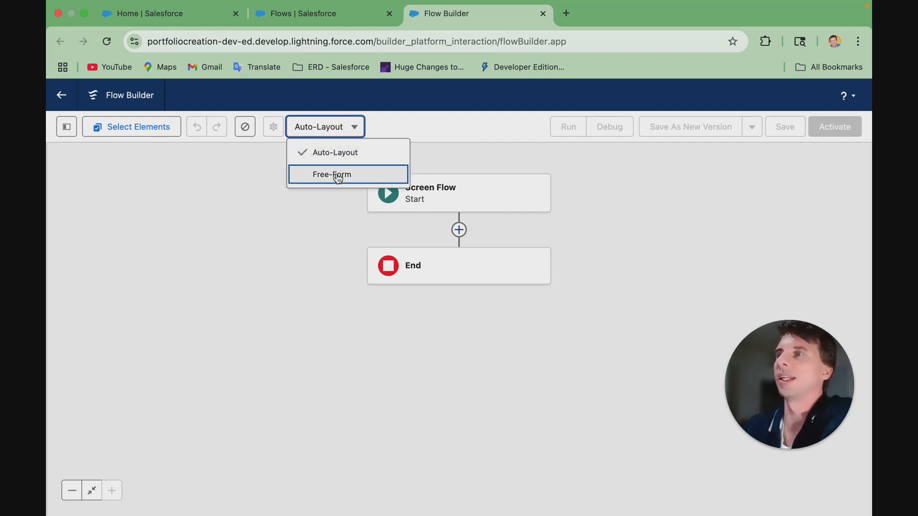
pyautogui.click(339, 176)
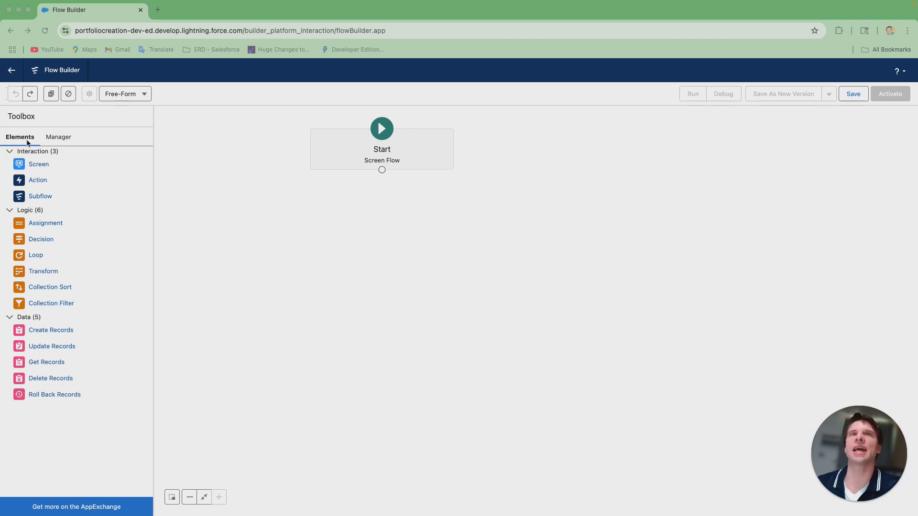
pyautogui.click(62, 138)
pyautogui.click(61, 137)
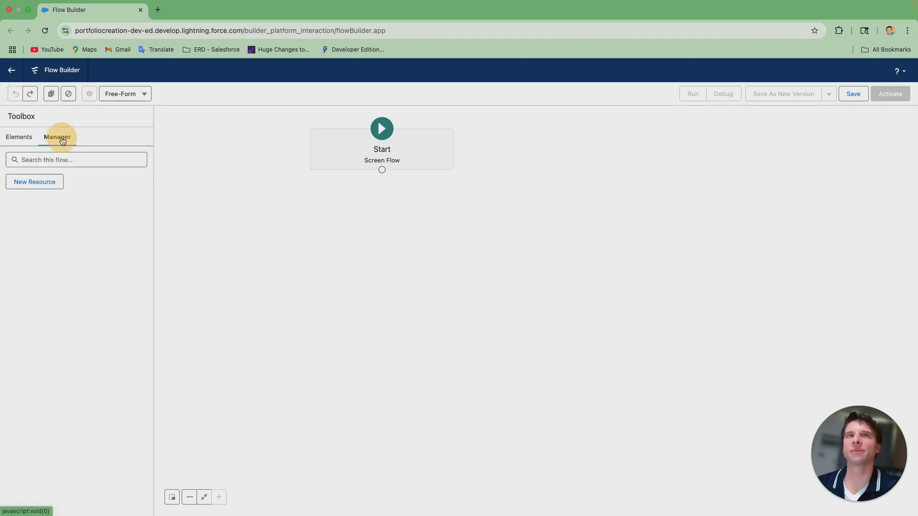
pyautogui.click(27, 139)
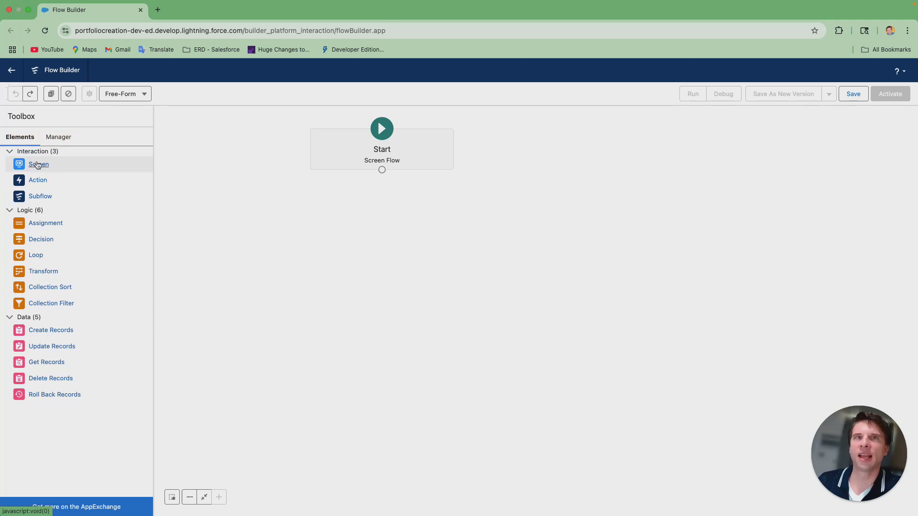
# Add a Screen element below the Start element and label it "Contact info Screen".
pyautogui.moveTo(38, 167); pyautogui.dragTo(382, 217)
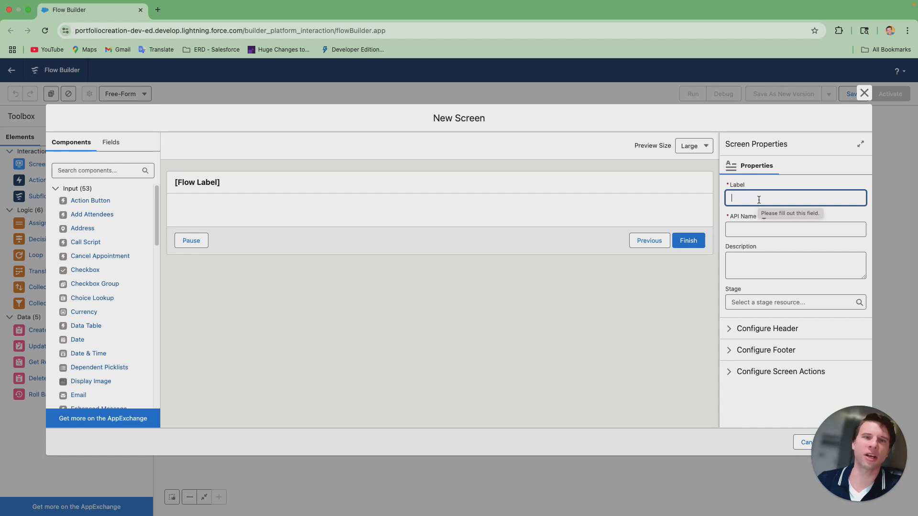
pyautogui.write('Contact info')
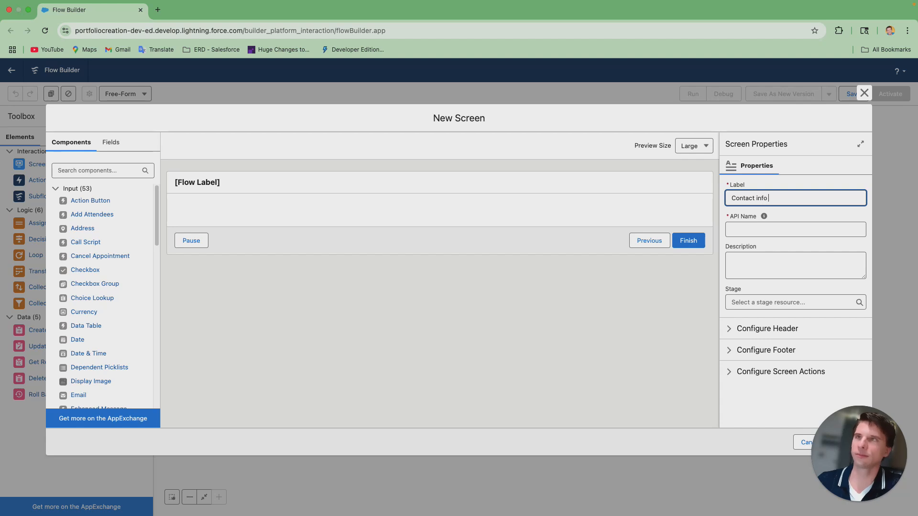
pyautogui.write('creen')
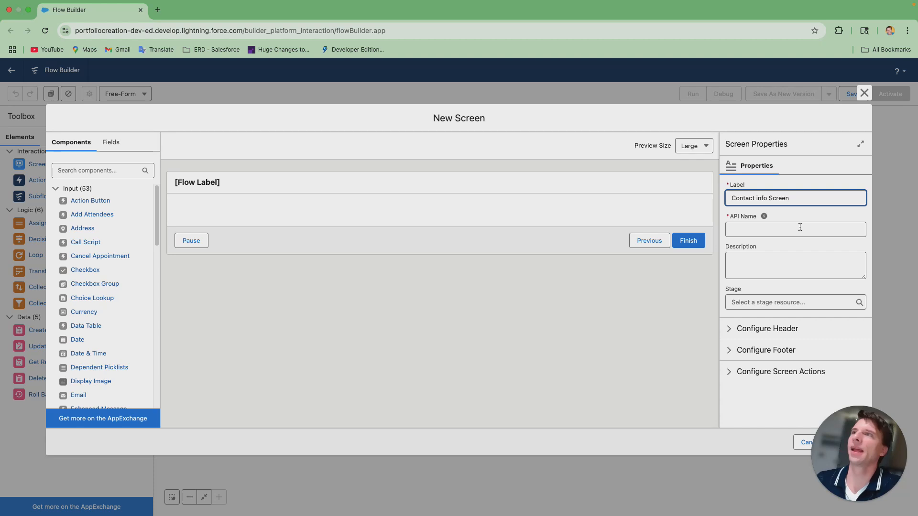
pyautogui.click(764, 216)
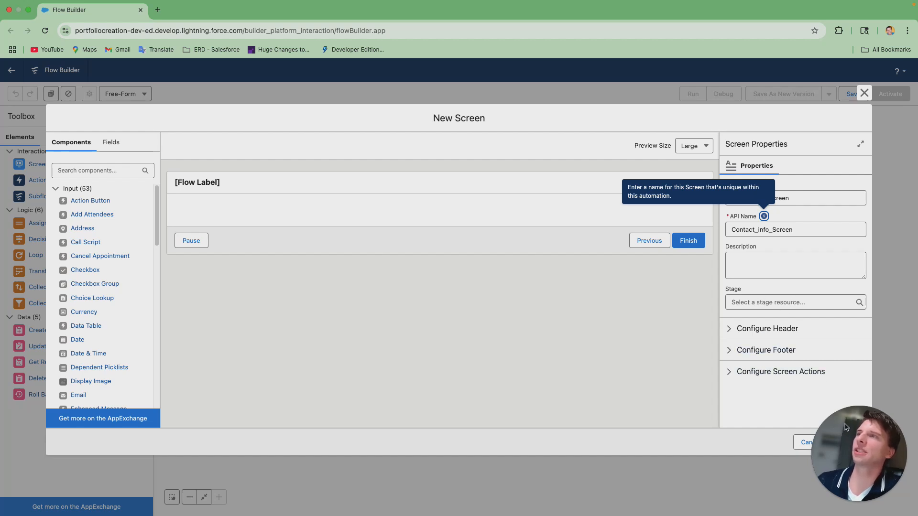
pyautogui.moveTo(867, 427); pyautogui.dragTo(687, 417)
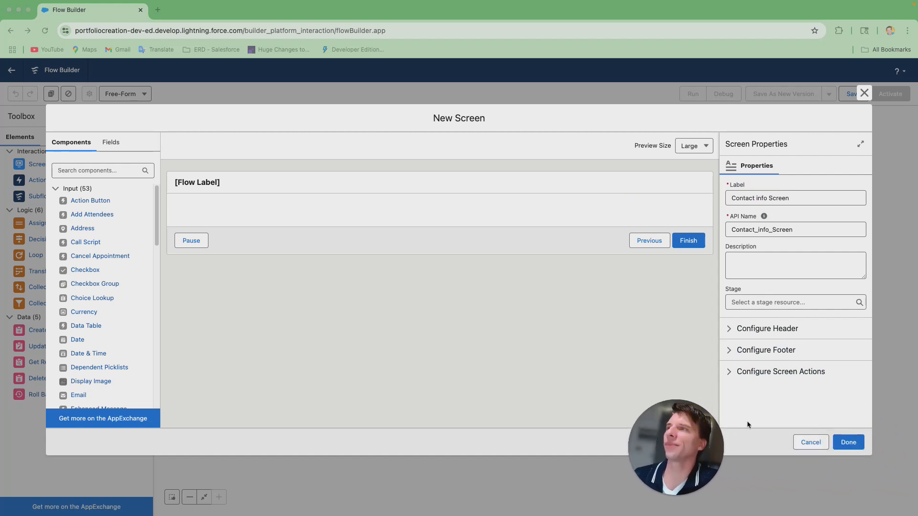
pyautogui.click(853, 446)
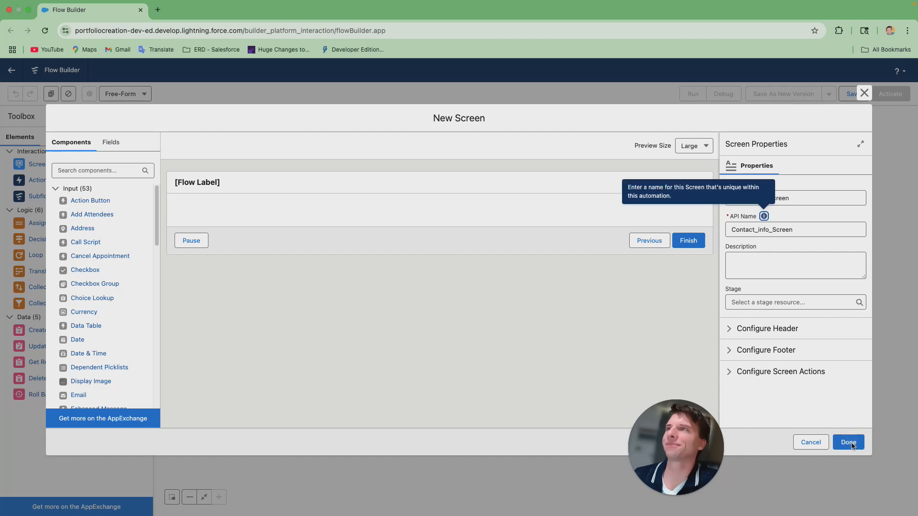
pyautogui.click(849, 443)
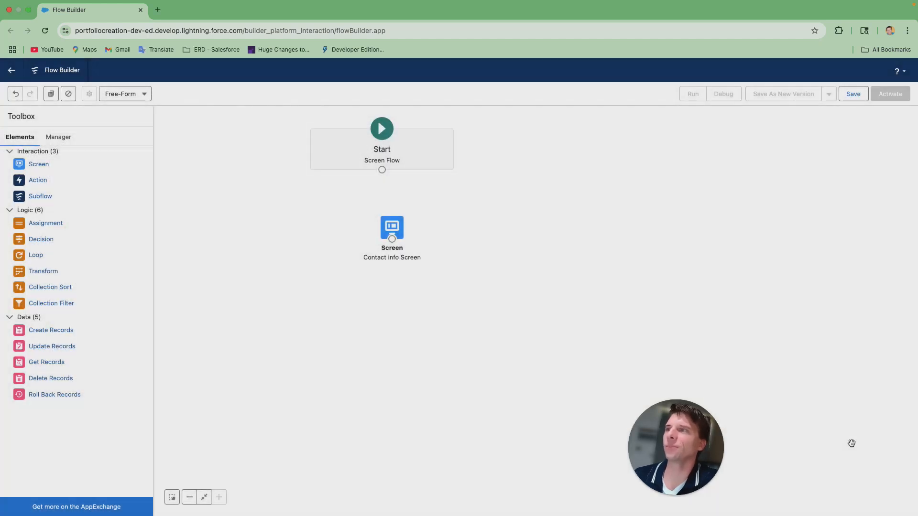
# Connect the Start element to the Contact info Screen element.
pyautogui.moveTo(709, 438); pyautogui.dragTo(883, 462)
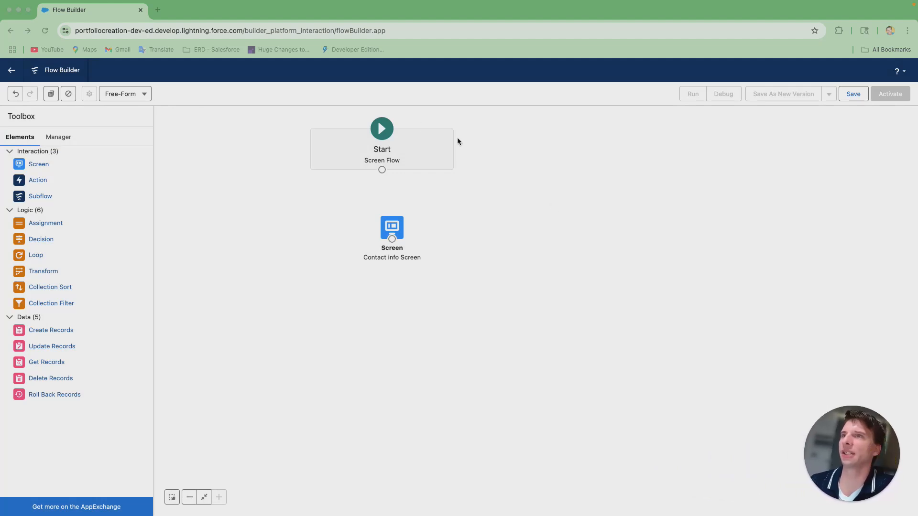
pyautogui.click(383, 171)
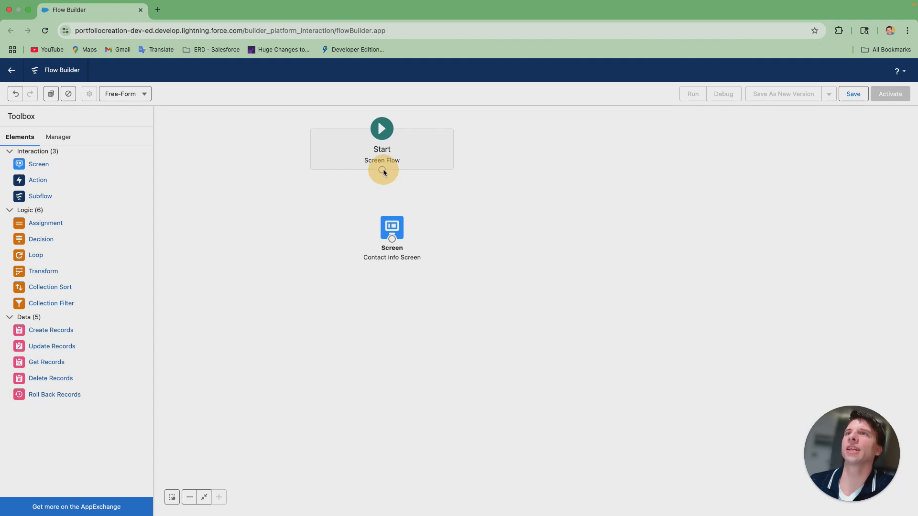
pyautogui.moveTo(383, 170); pyautogui.dragTo(400, 252)
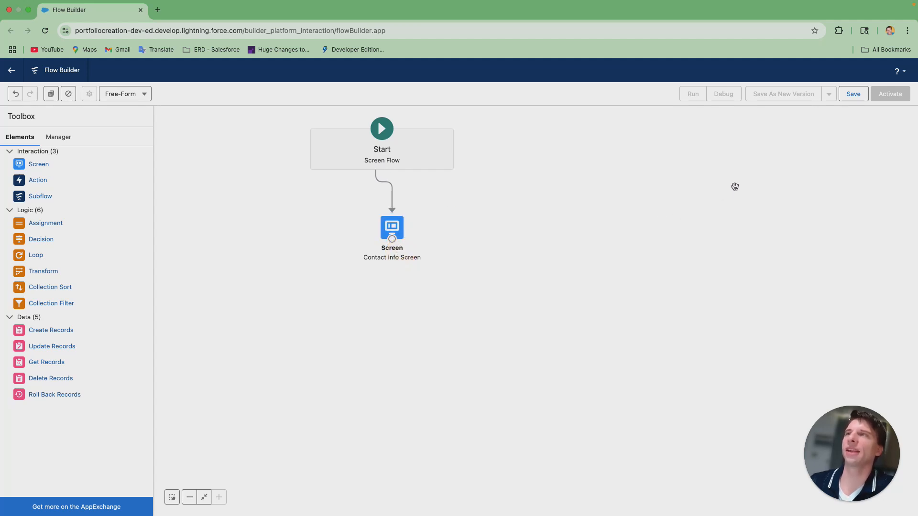
# Save the flow with the label "New Contact".
pyautogui.click(853, 93)
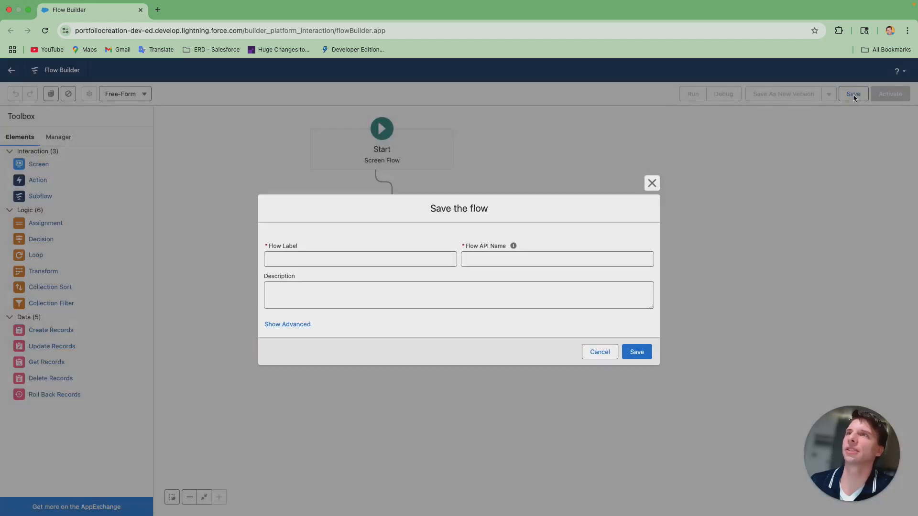
pyautogui.click(384, 260)
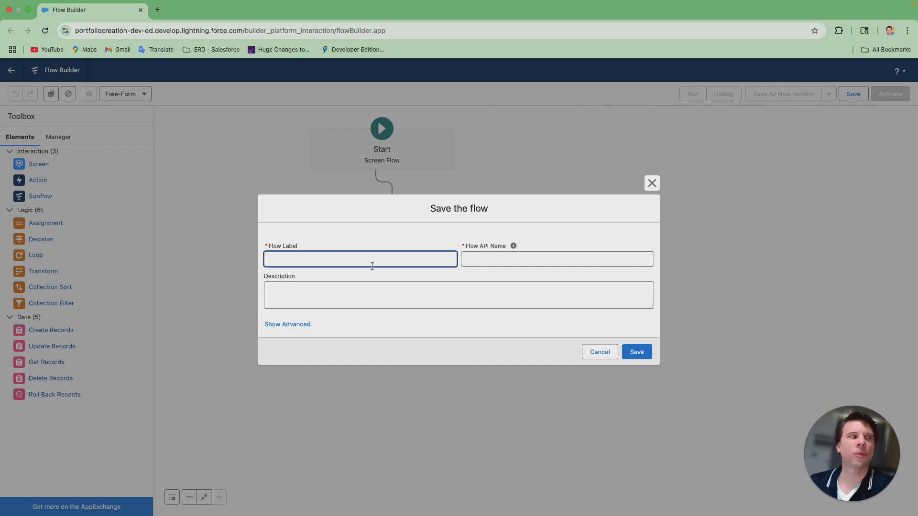
pyautogui.write('Ne')
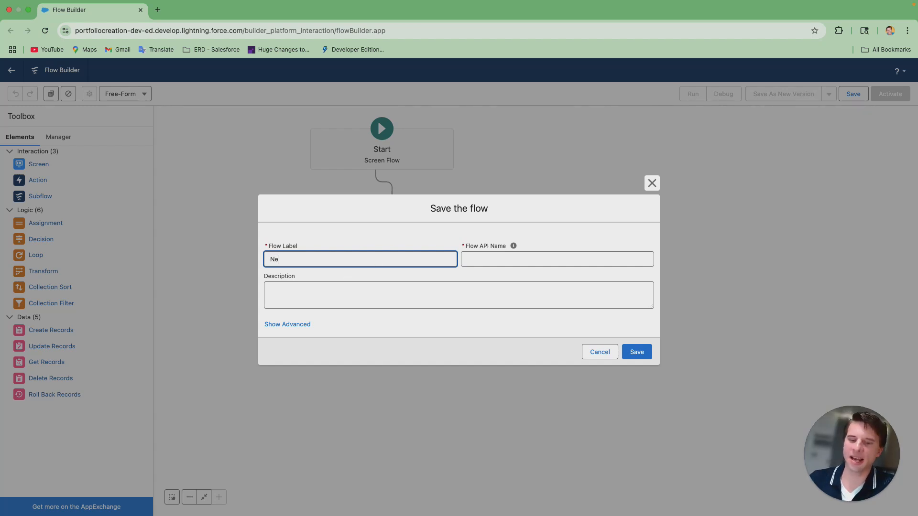
pyautogui.write('w Contact')
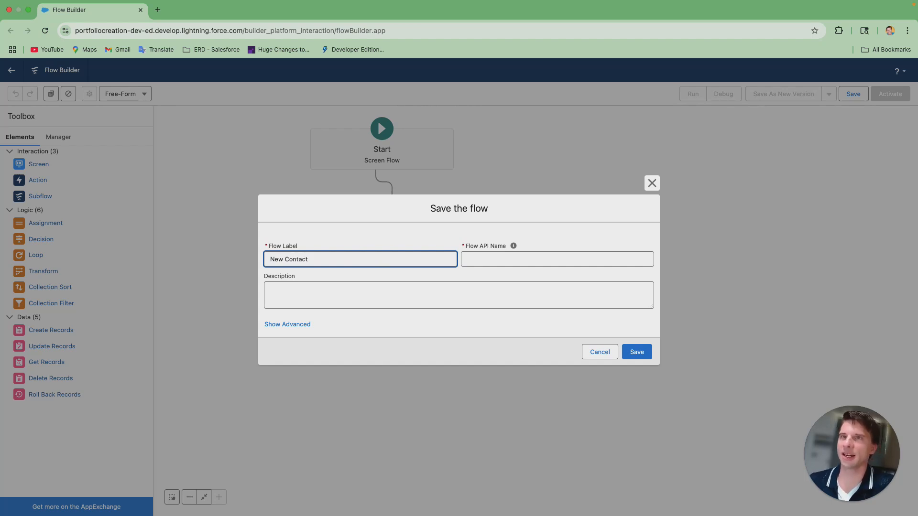
pyautogui.press('Tab')
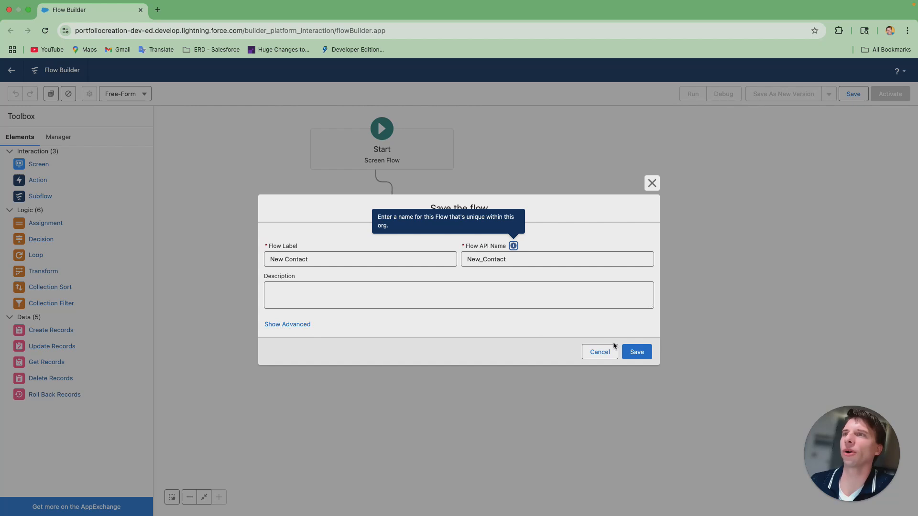
pyautogui.click(639, 353)
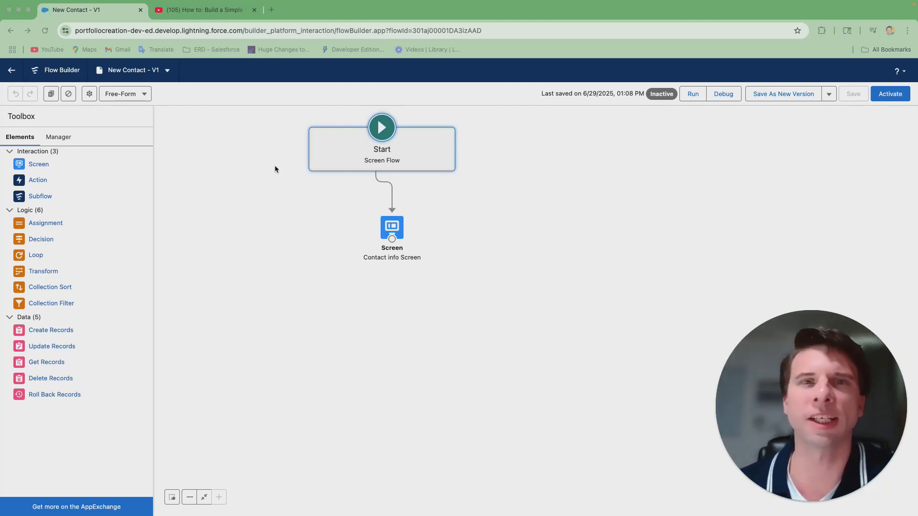
# Start a new flow resource of type Variable with the API name "Contact Variable".
pyautogui.click(62, 138)
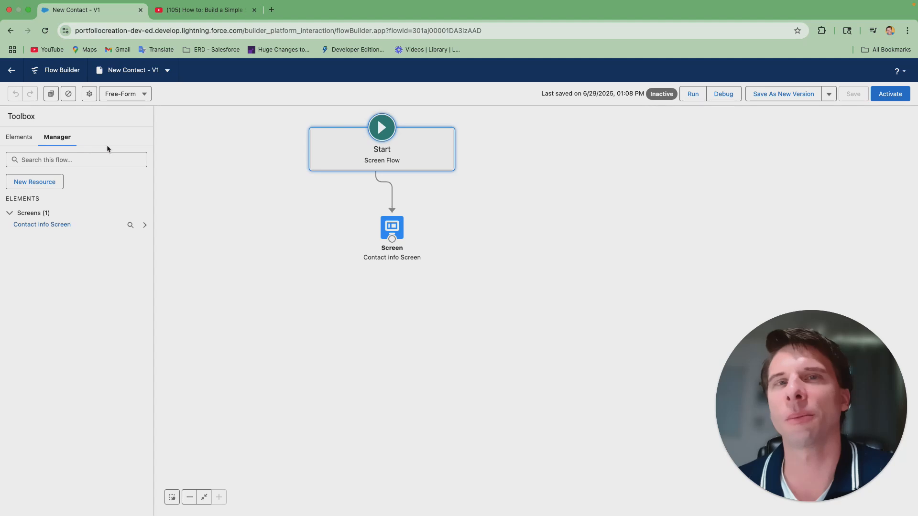
pyautogui.click(30, 187)
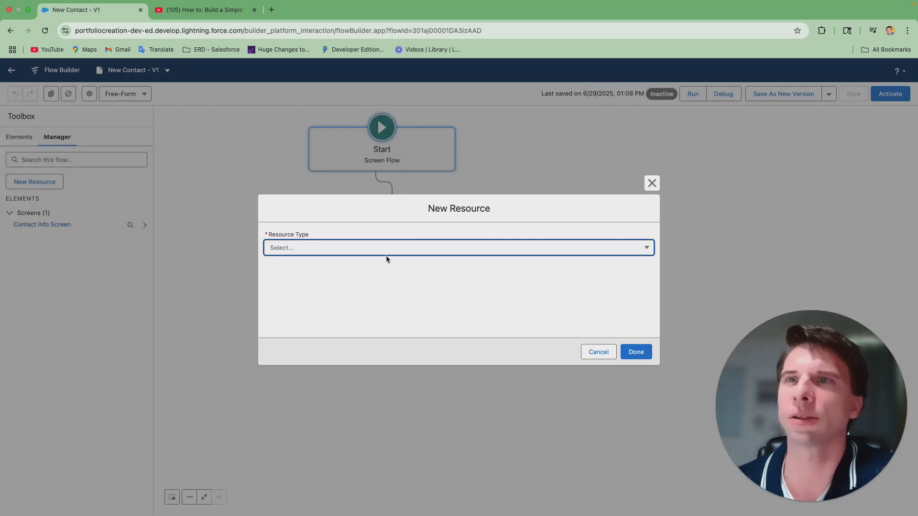
pyautogui.click(611, 249)
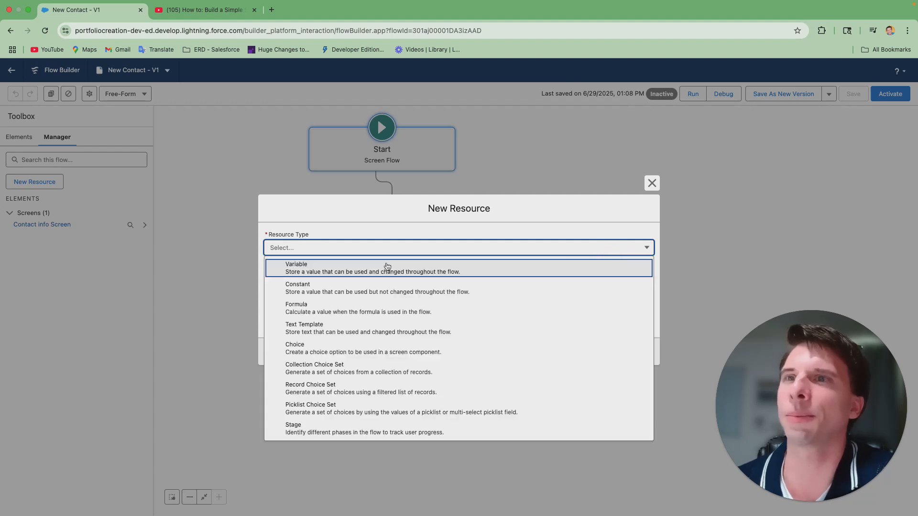
pyautogui.click(327, 276)
pyautogui.click(358, 271)
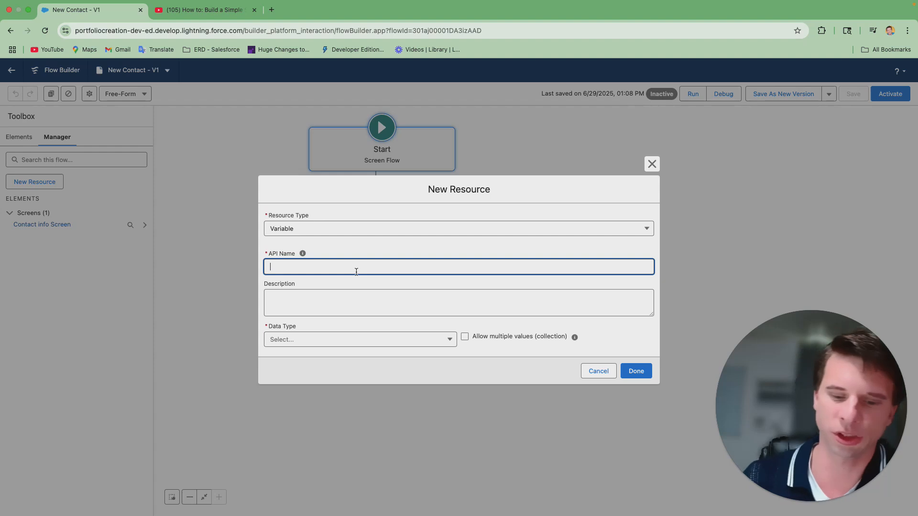
pyautogui.write('Cont')
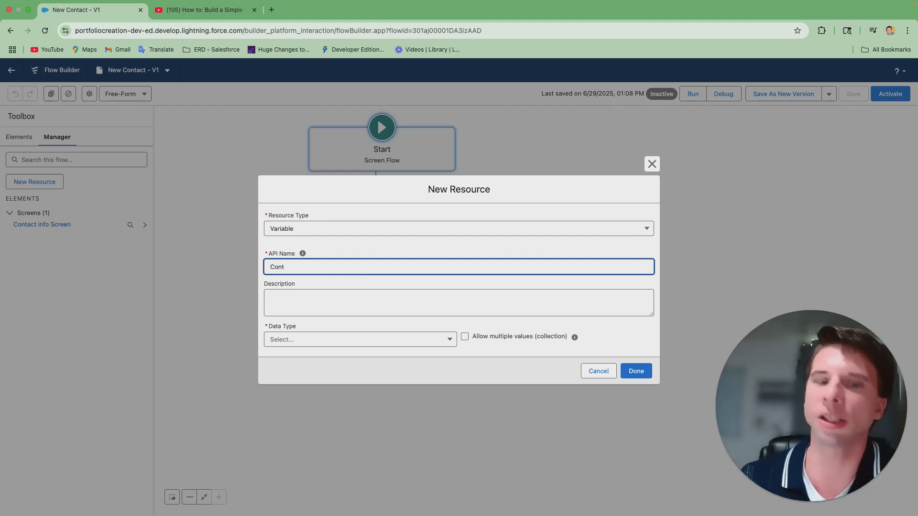
pyautogui.write('act V')
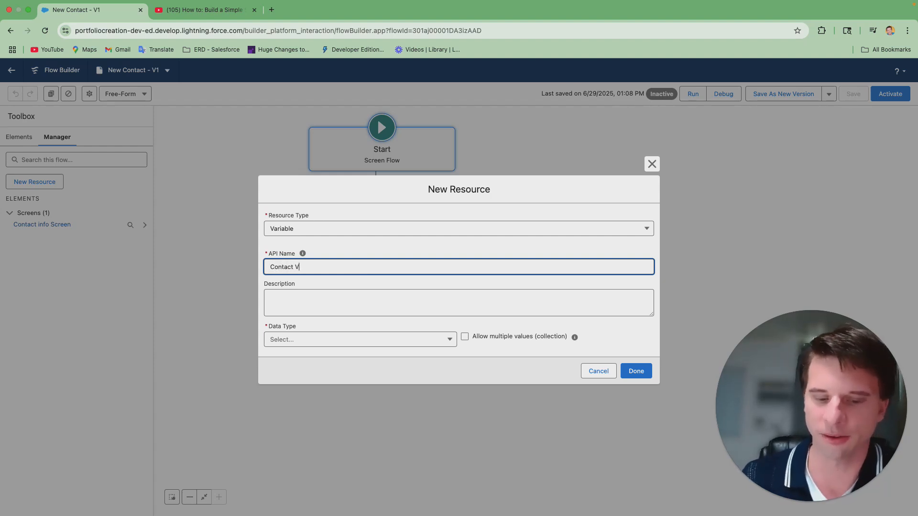
pyautogui.write('ariable')
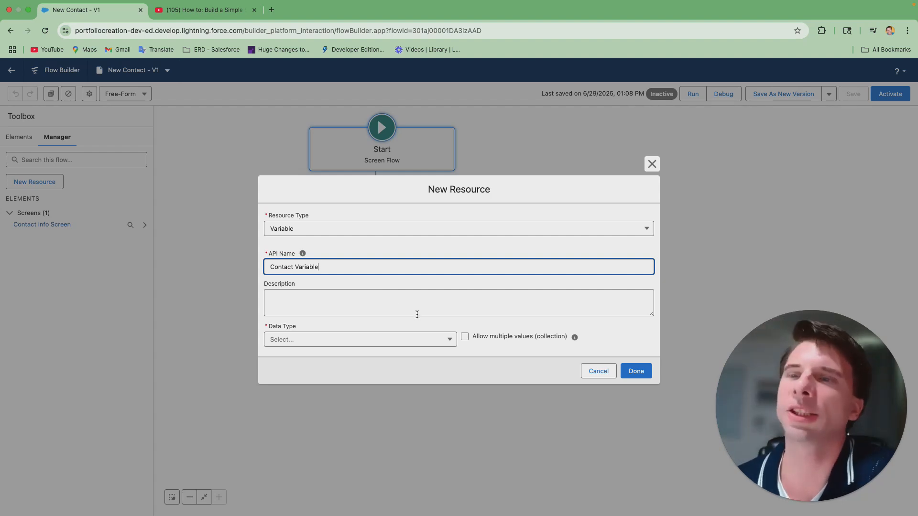
# Set the variable's data type to Record with Contact as its object, finish the resource and save the flow.
pyautogui.click(419, 341)
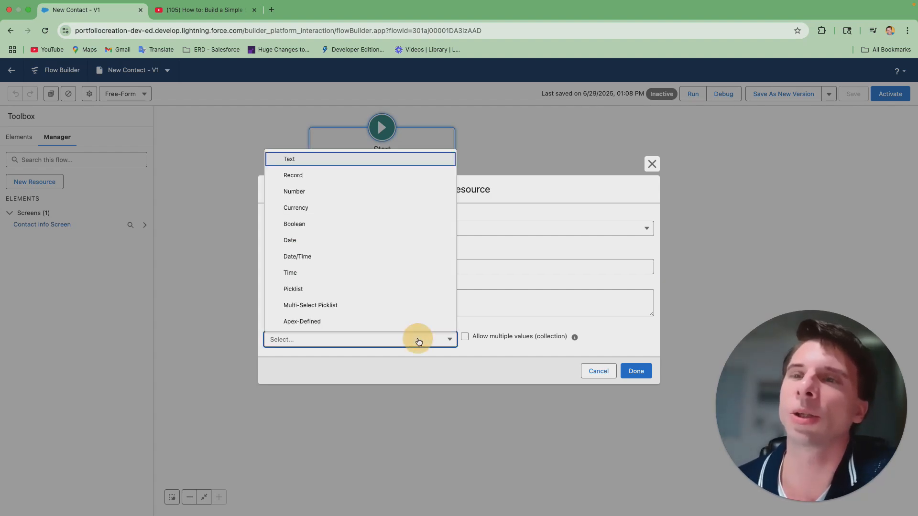
pyautogui.click(348, 179)
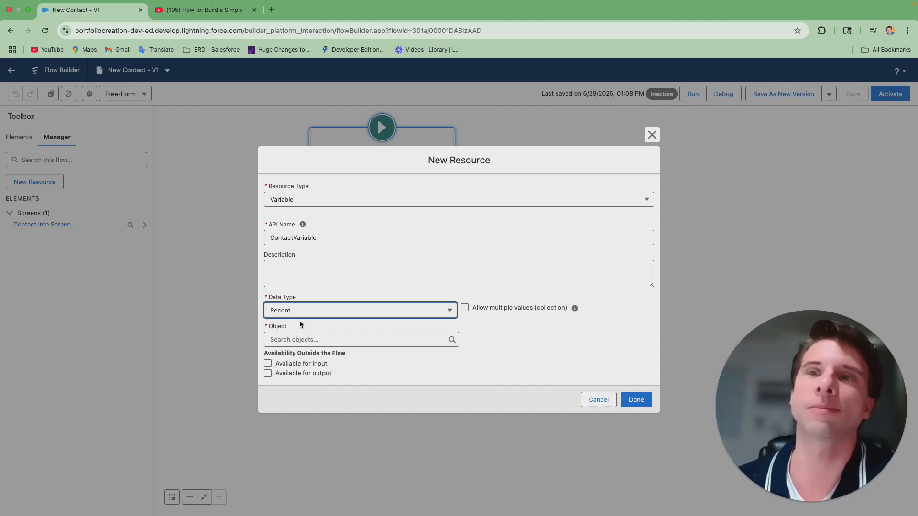
pyautogui.click(433, 341)
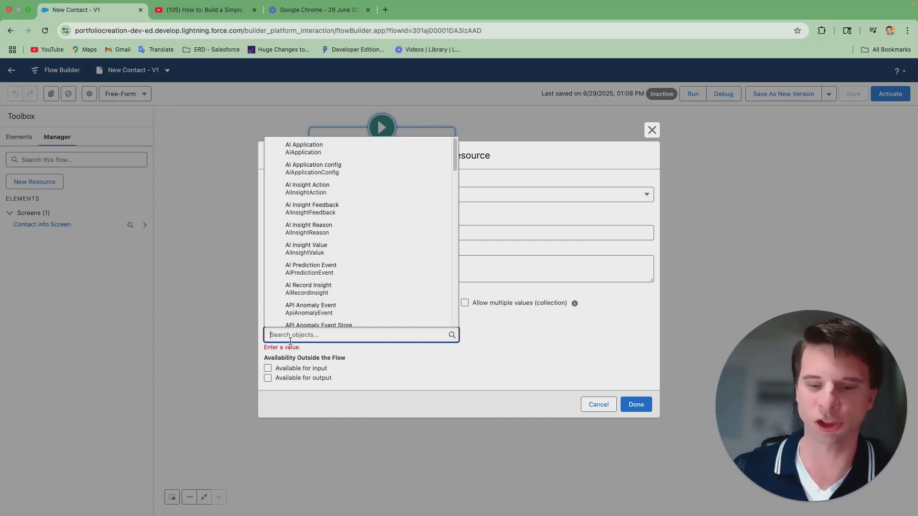
pyautogui.write('cont')
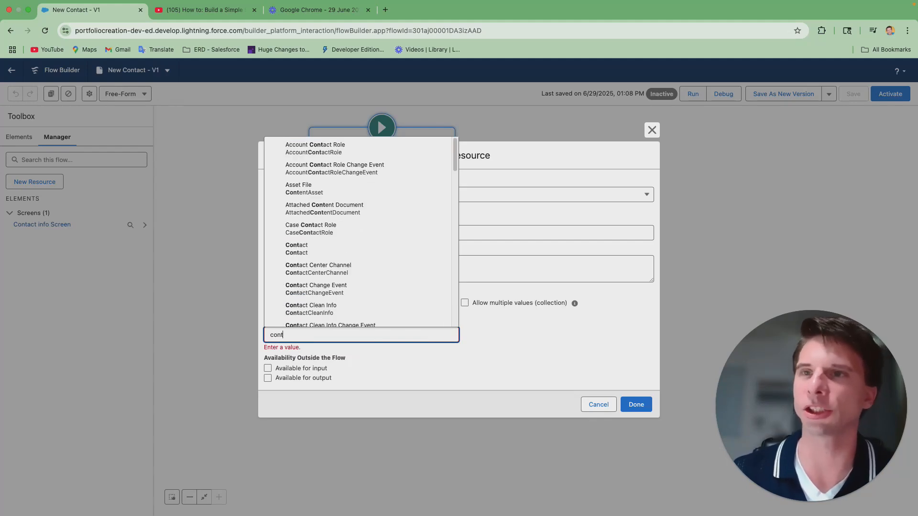
pyautogui.write('act')
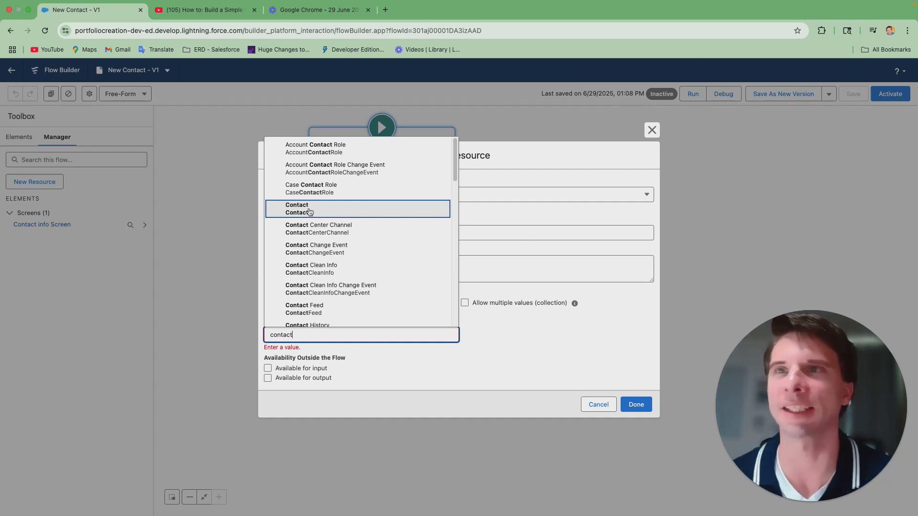
pyautogui.click(316, 210)
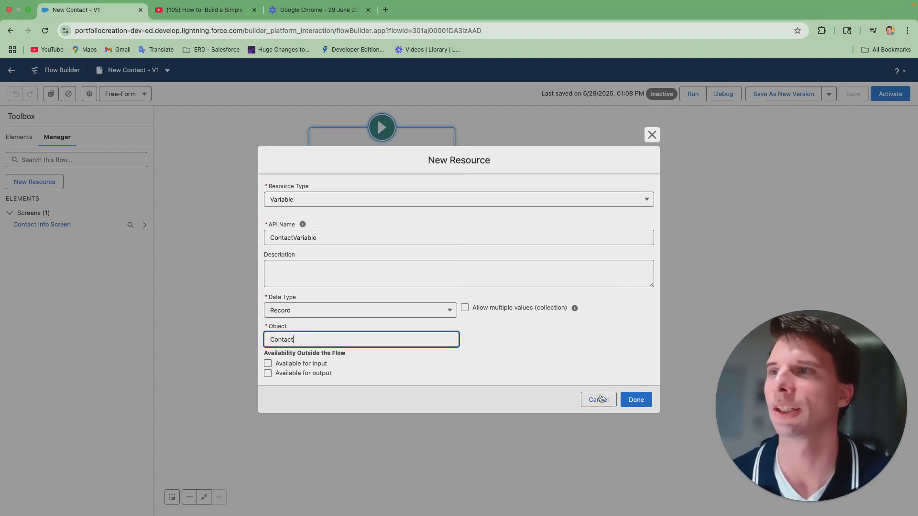
pyautogui.click(640, 400)
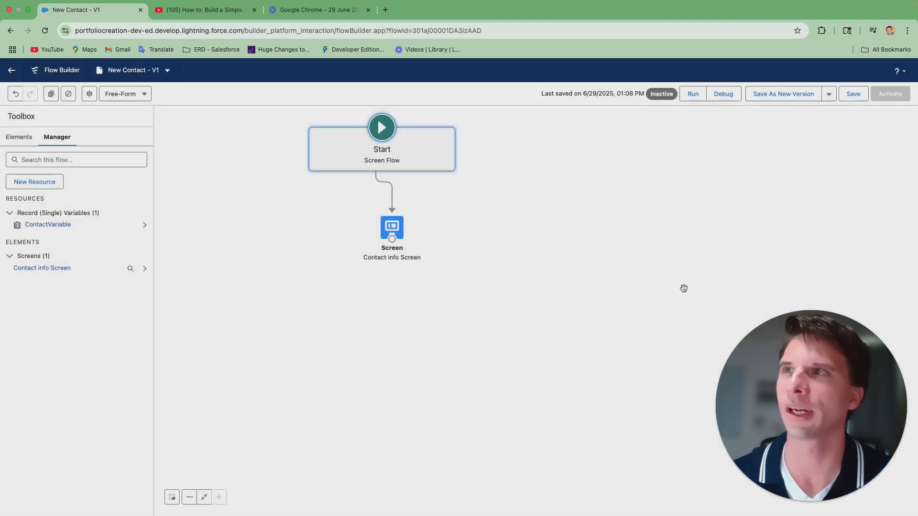
pyautogui.click(856, 96)
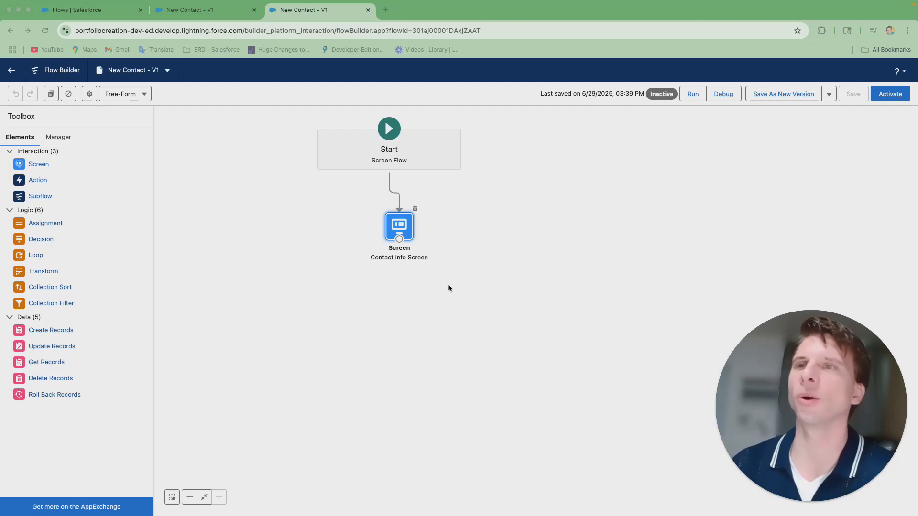
# Open the Contact info Screen element for editing and add a Name component above its footer.
pyautogui.click(409, 229)
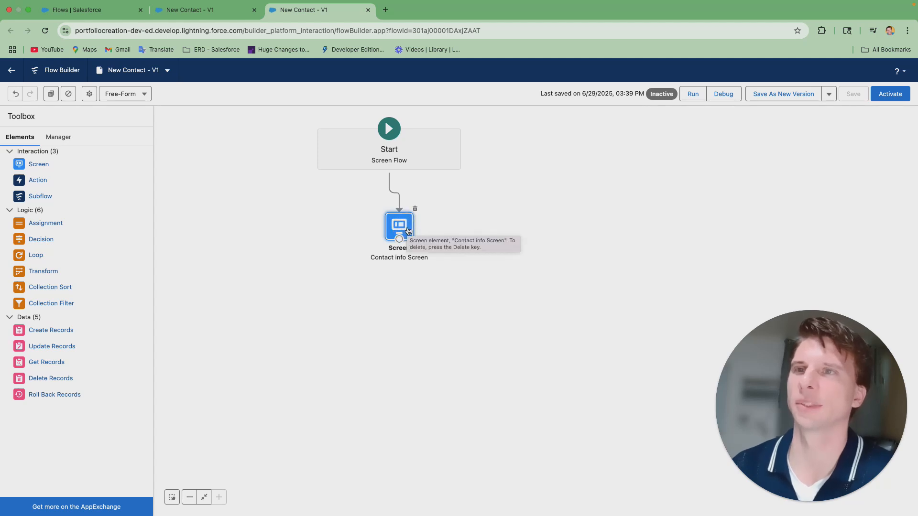
pyautogui.doubleClick(408, 231)
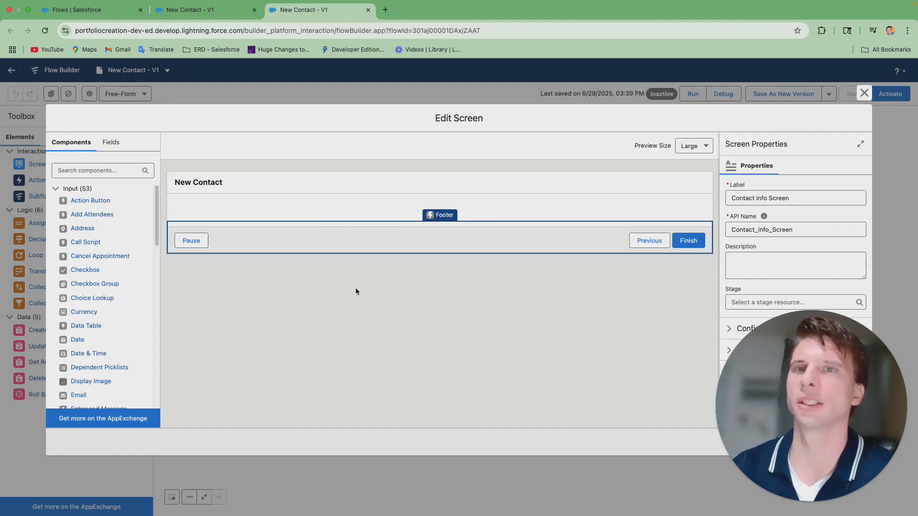
pyautogui.click(118, 171)
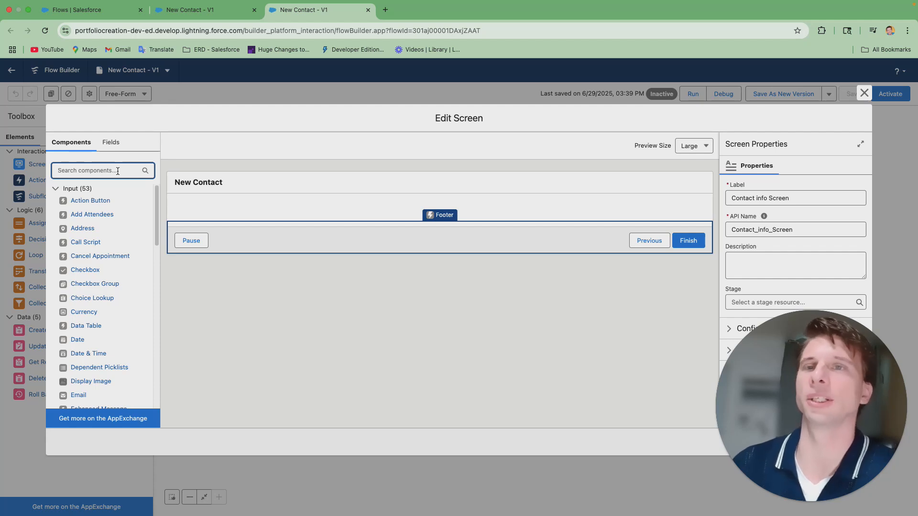
pyautogui.write('Nam')
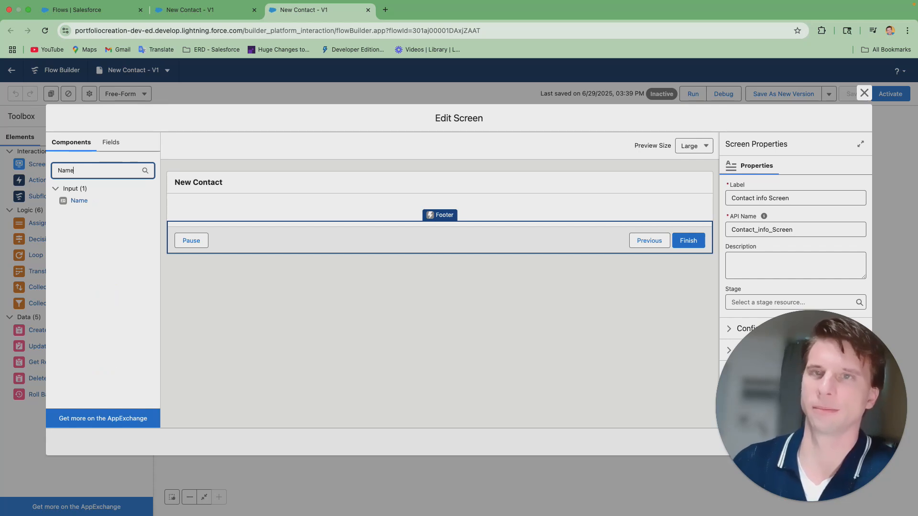
pyautogui.write('e')
pyautogui.moveTo(83, 201); pyautogui.dragTo(271, 215)
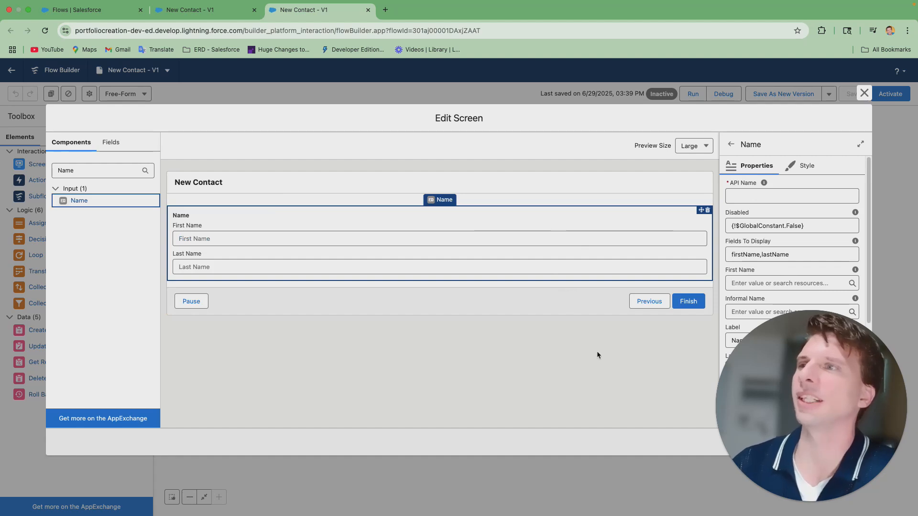
# Set the Name component's API name to "ContactName".
pyautogui.click(750, 194)
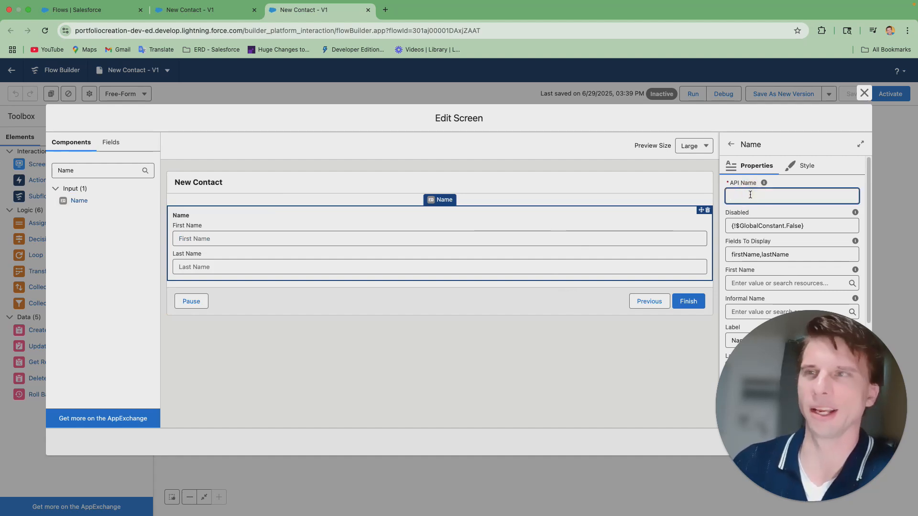
pyautogui.write('Co')
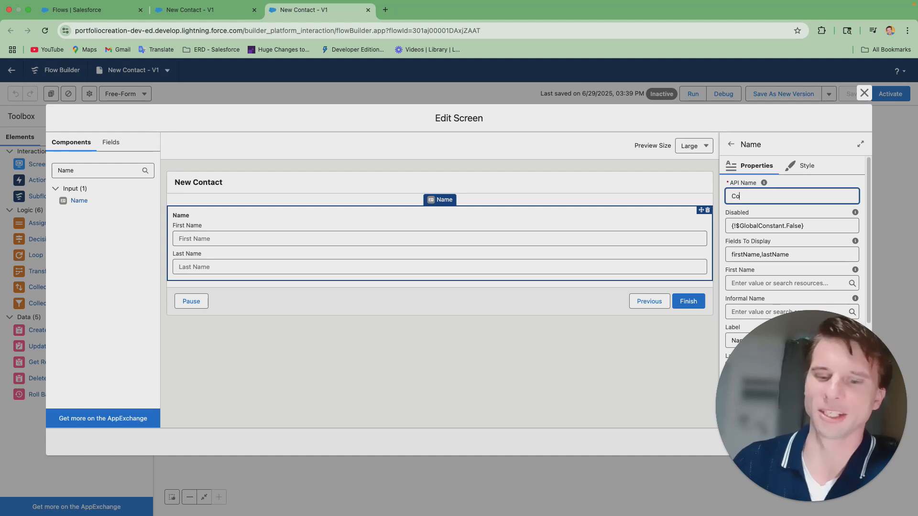
pyautogui.write('ntact')
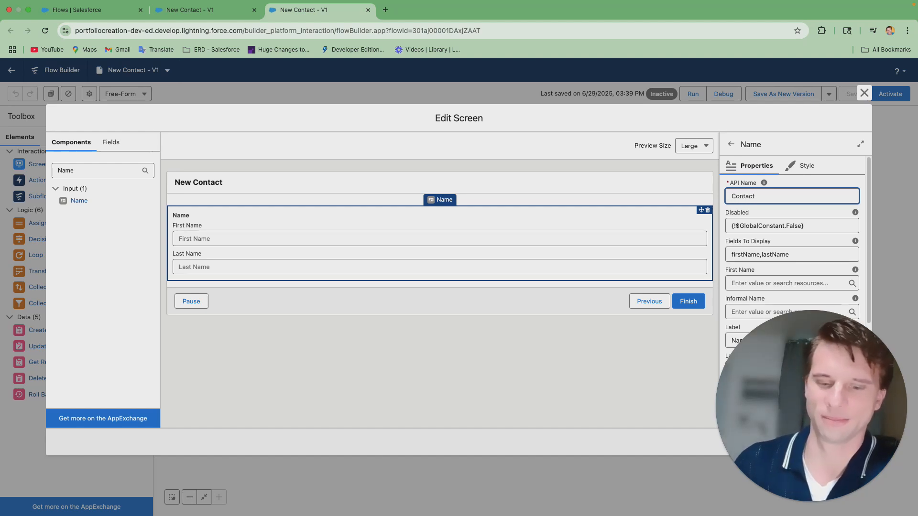
pyautogui.write('Name')
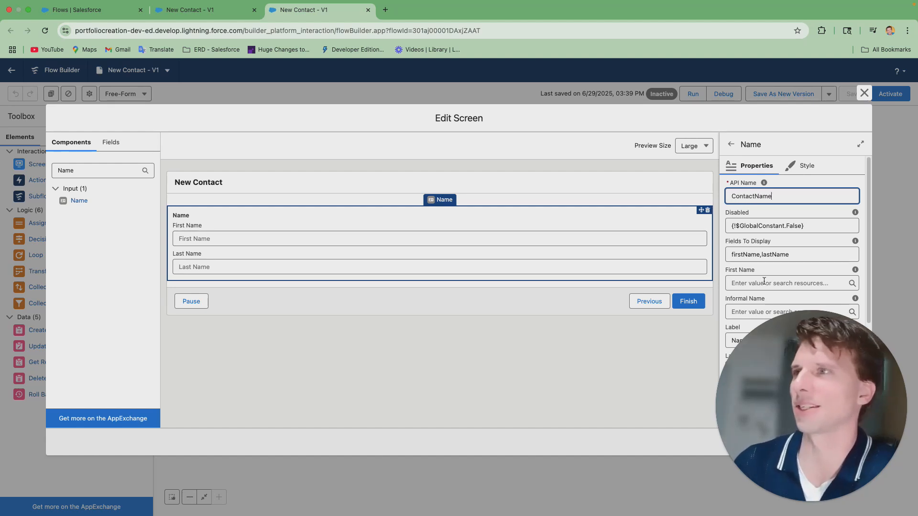
pyautogui.click(786, 262)
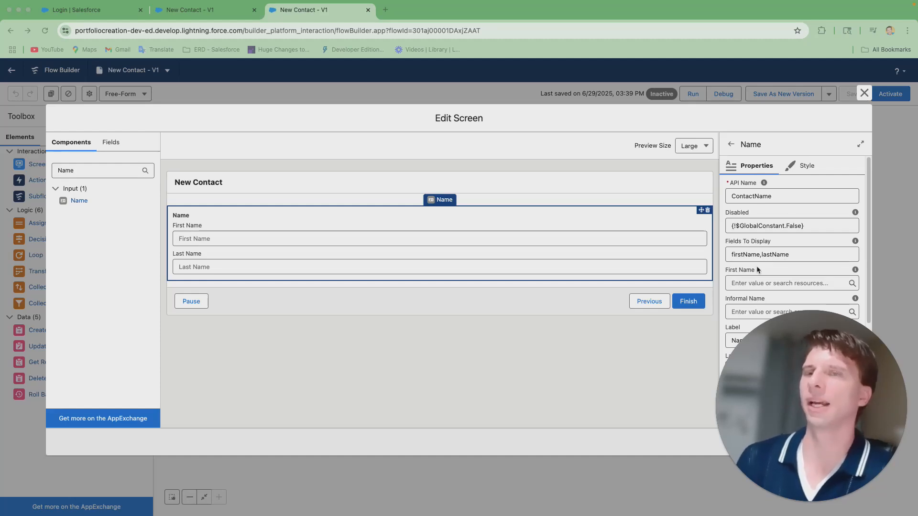
# Enable manual variable assignment in the Name component's advanced settings.
pyautogui.scroll(-2, 757, 269)
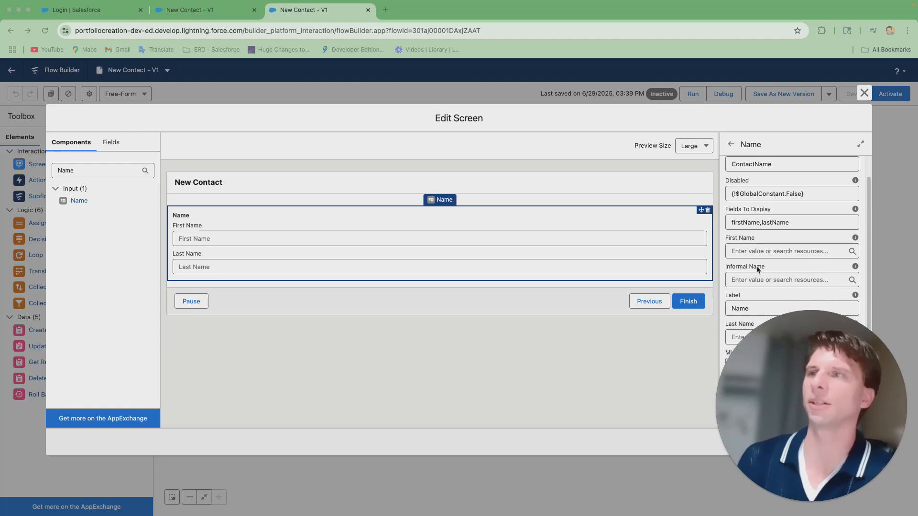
pyautogui.scroll(-2, 757, 269)
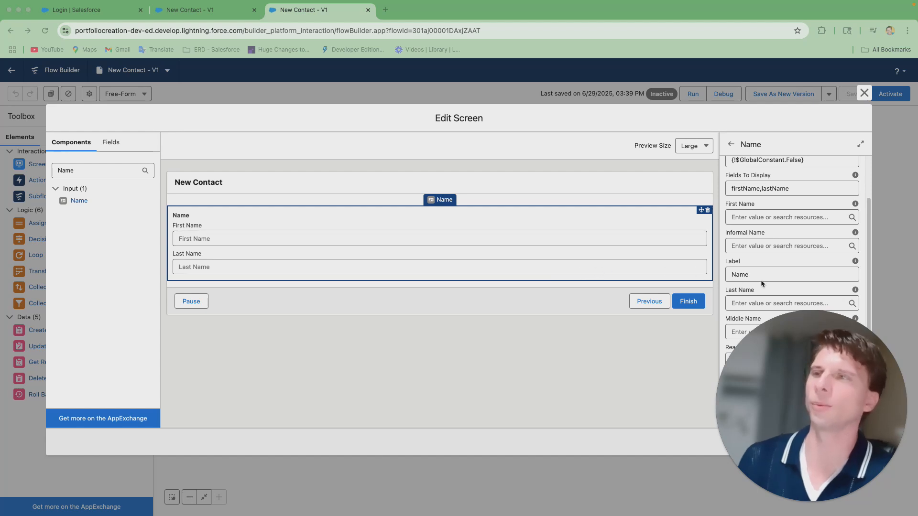
pyautogui.scroll(-3, 762, 284)
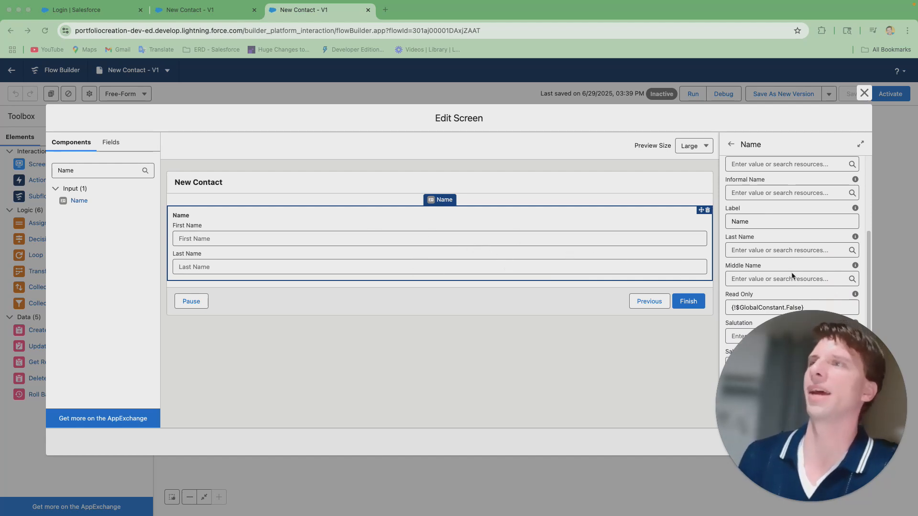
pyautogui.scroll(-2, 792, 276)
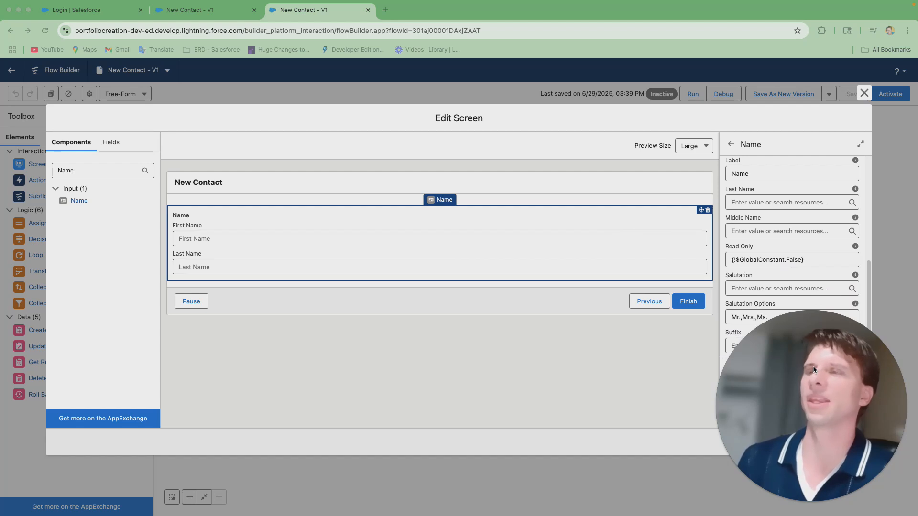
pyautogui.moveTo(824, 362); pyautogui.dragTo(586, 337)
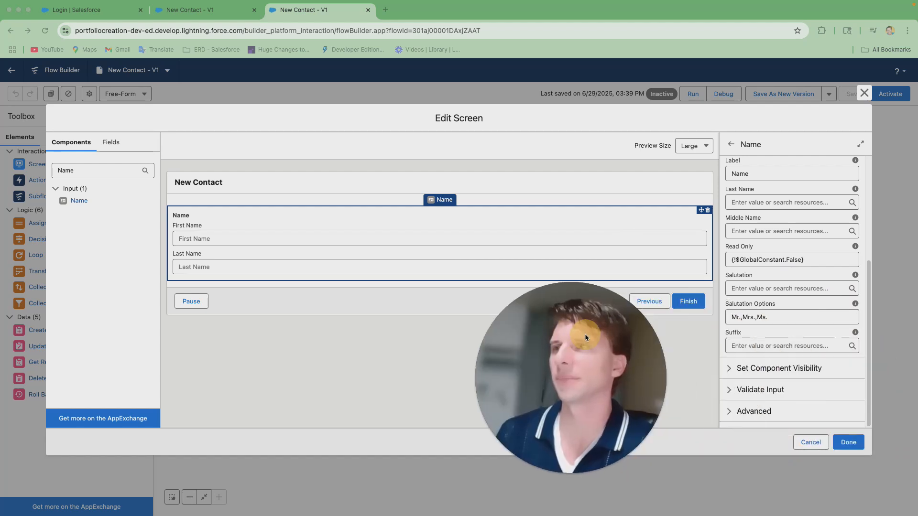
pyautogui.click(731, 412)
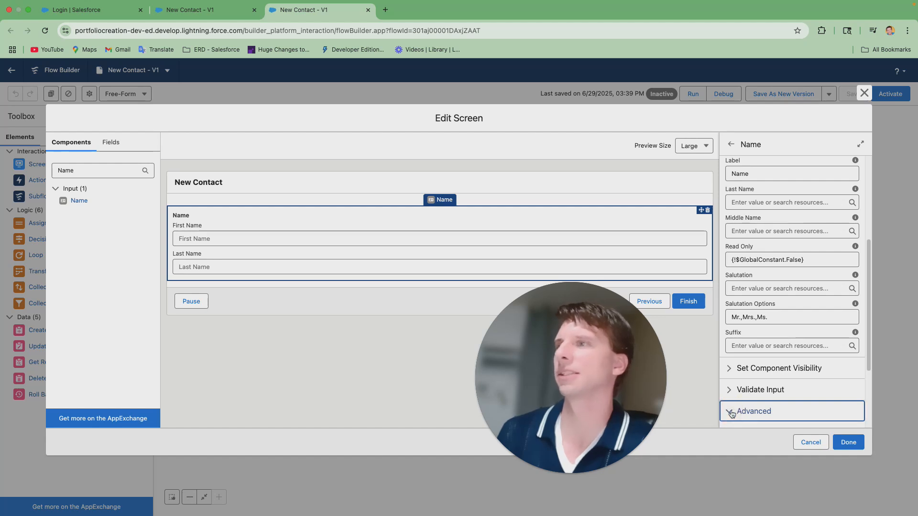
pyautogui.scroll(-2, 741, 406)
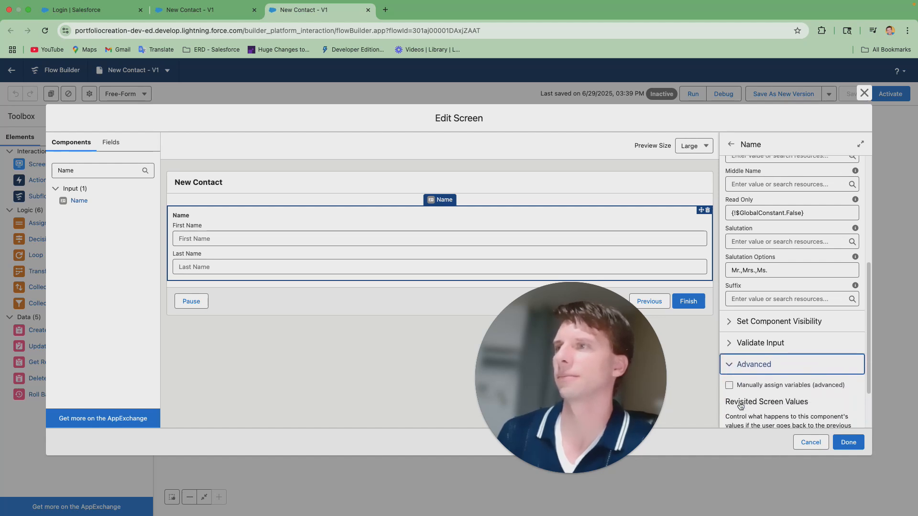
pyautogui.scroll(-2, 740, 406)
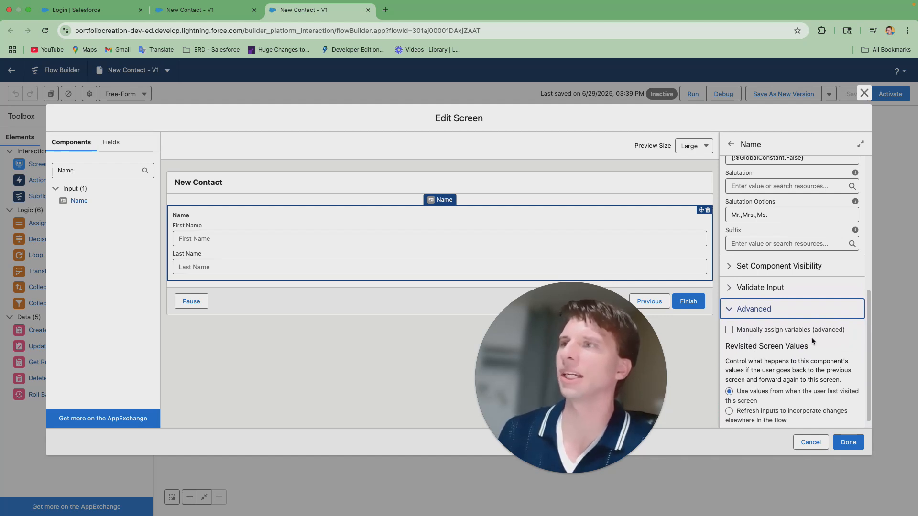
pyautogui.click(729, 329)
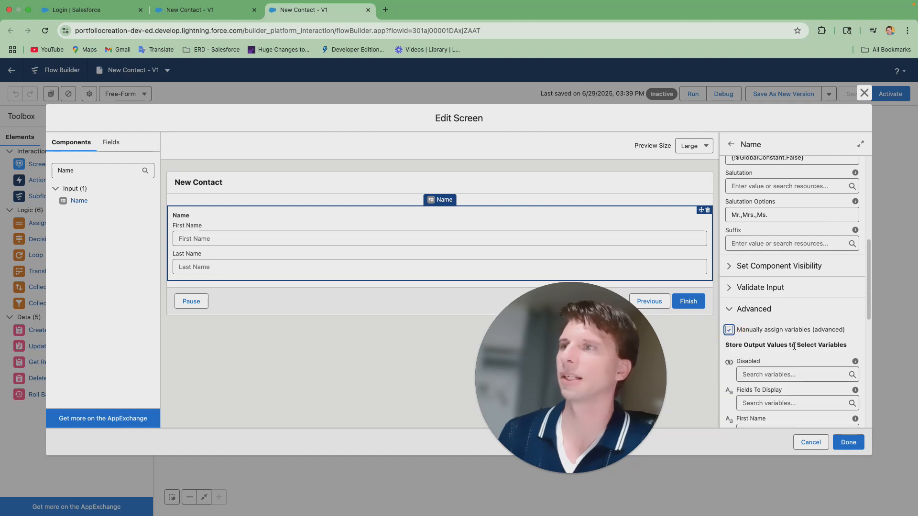
pyautogui.scroll(-3, 794, 346)
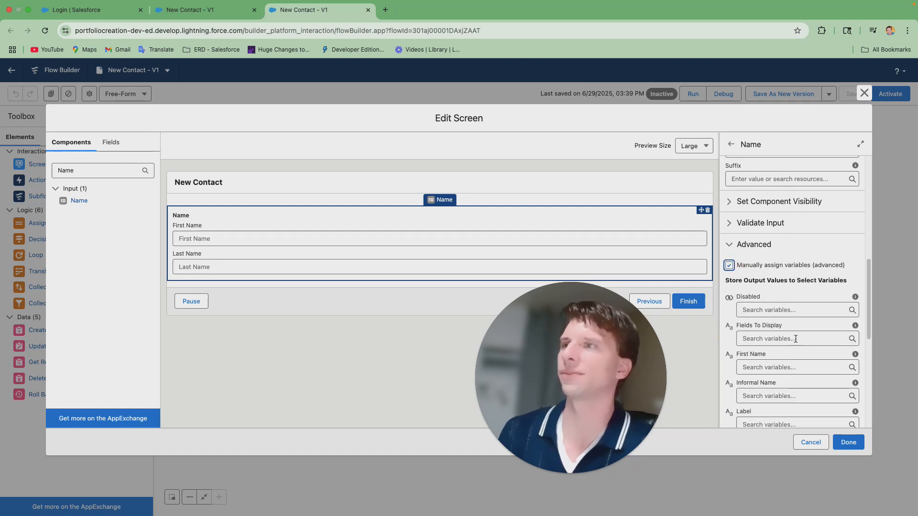
# Store the Name component's First Name output in the FirstName field of ContactVariable.
pyautogui.scroll(-3, 788, 335)
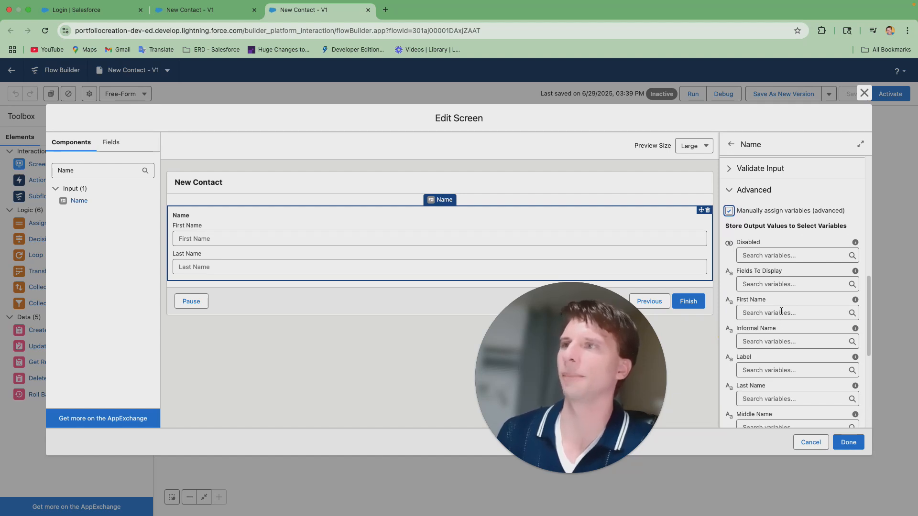
pyautogui.click(781, 312)
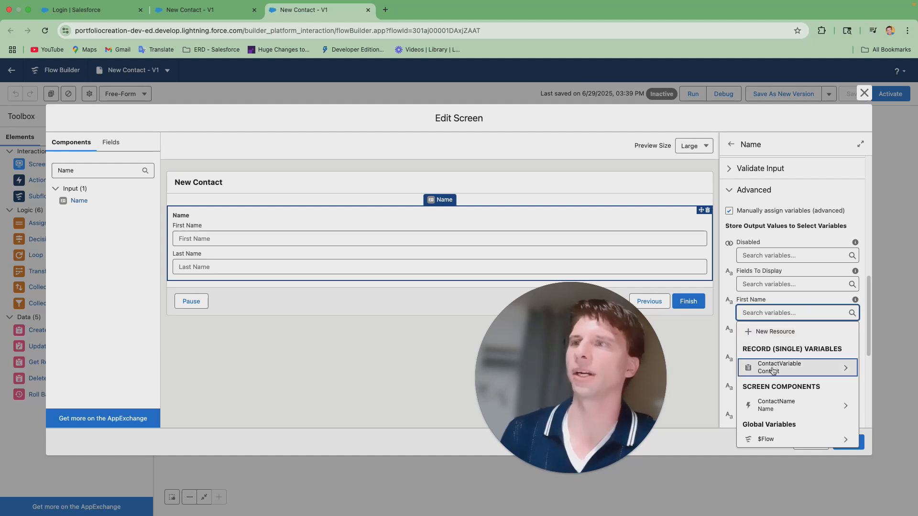
pyautogui.click(791, 372)
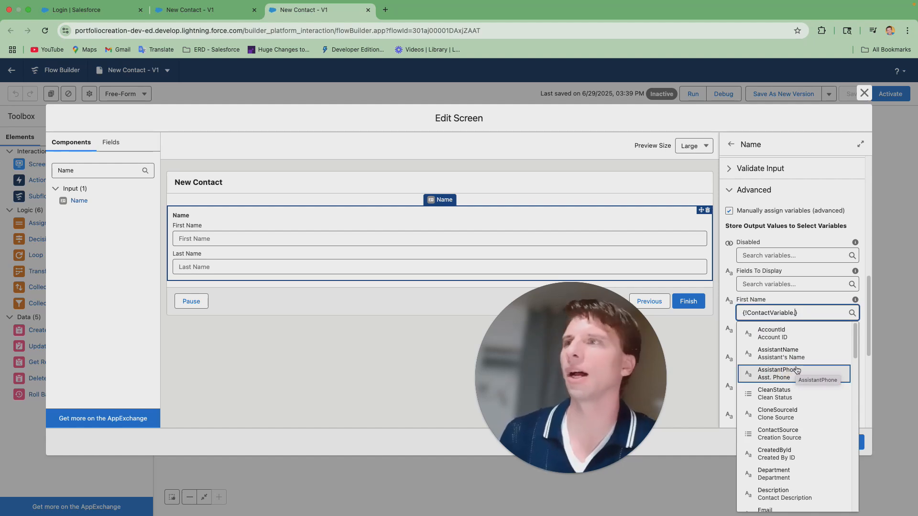
pyautogui.scroll(-1, 787, 367)
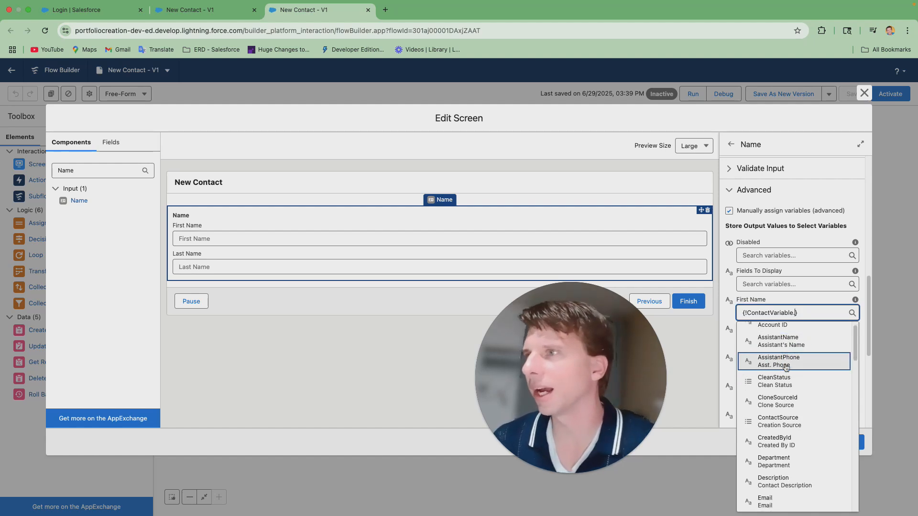
pyautogui.scroll(-2, 786, 367)
pyautogui.write('fir')
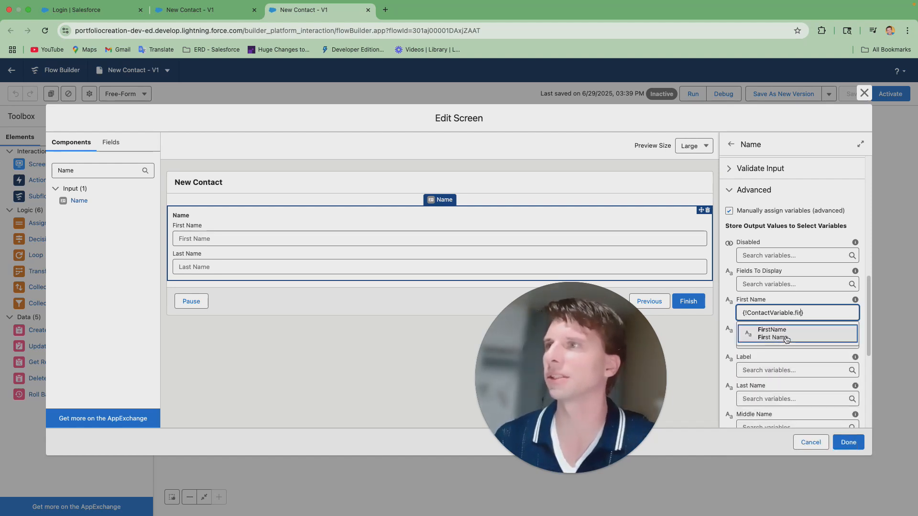
pyautogui.click(786, 334)
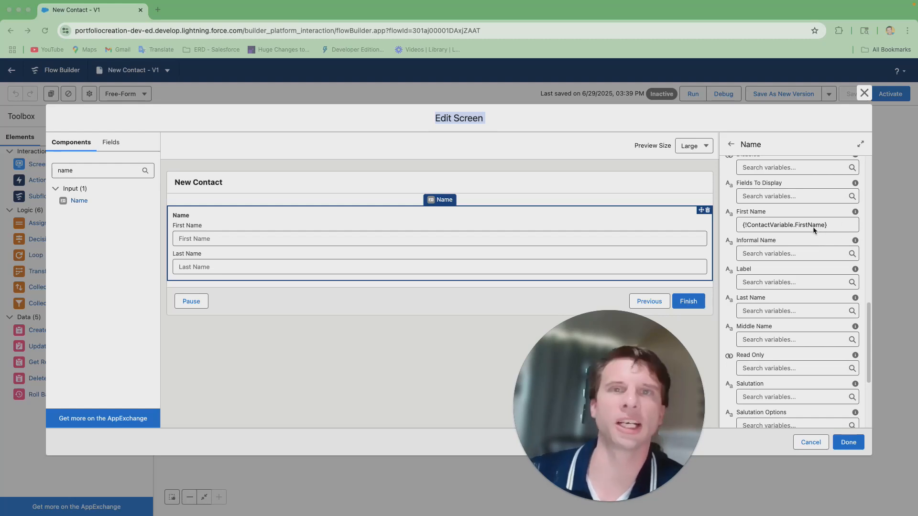
# Store the Name component's Last Name output in the LastName field of ContactVariable.
pyautogui.scroll(-1, 814, 230)
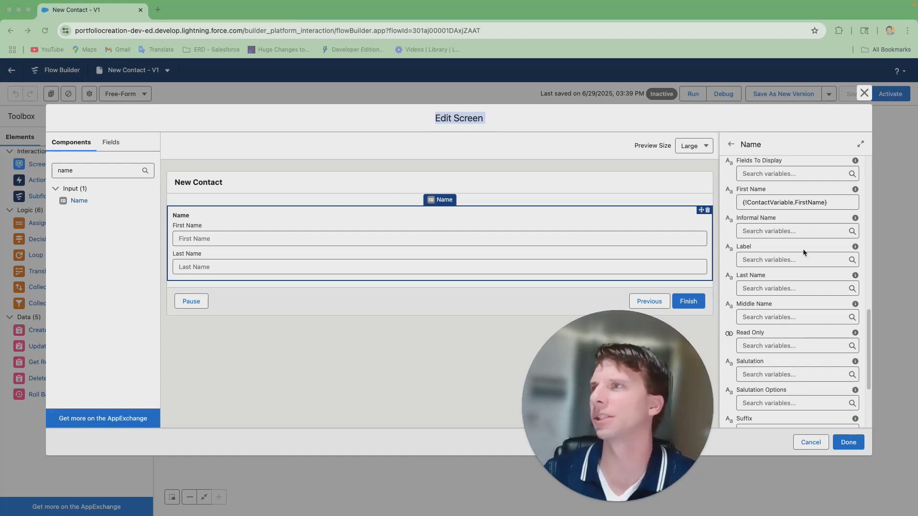
pyautogui.scroll(-2, 800, 248)
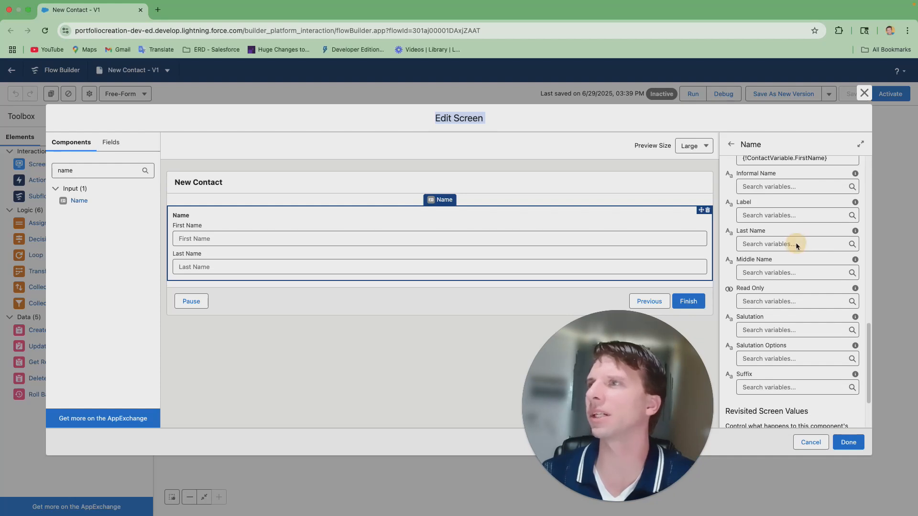
pyautogui.click(785, 244)
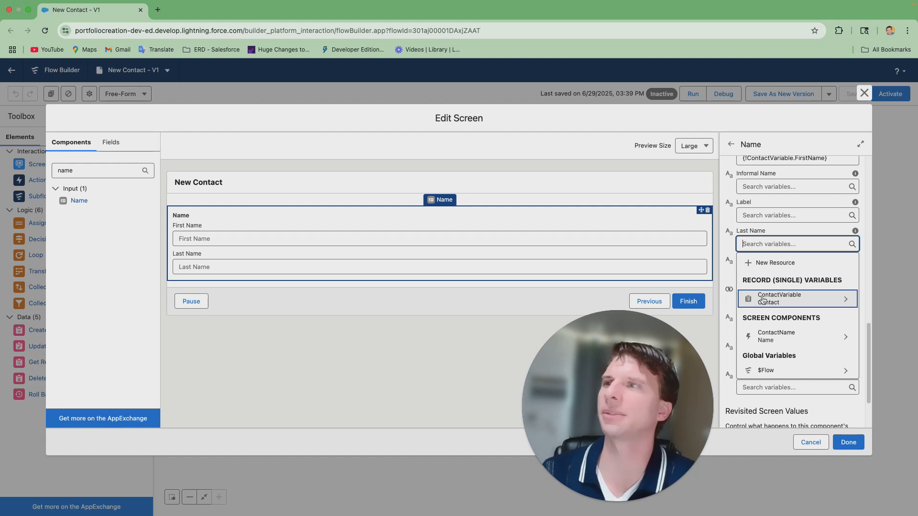
pyautogui.click(778, 300)
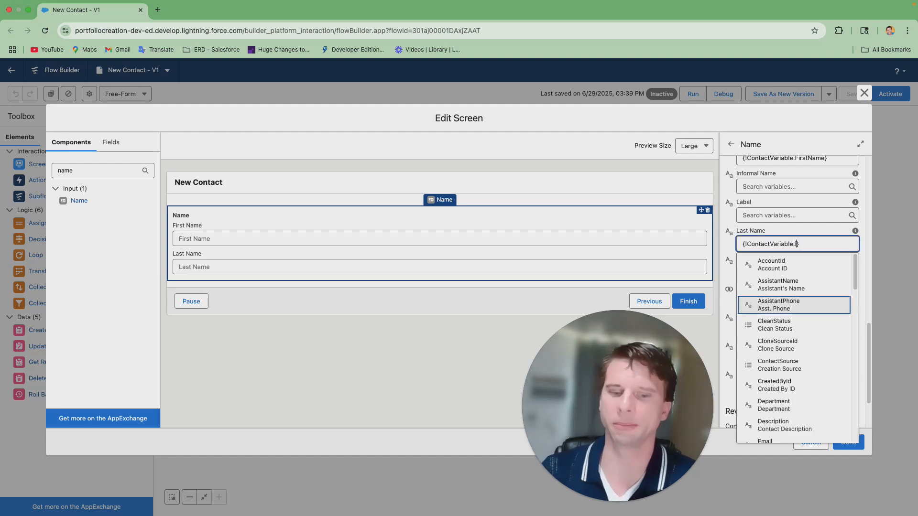
pyautogui.write('last')
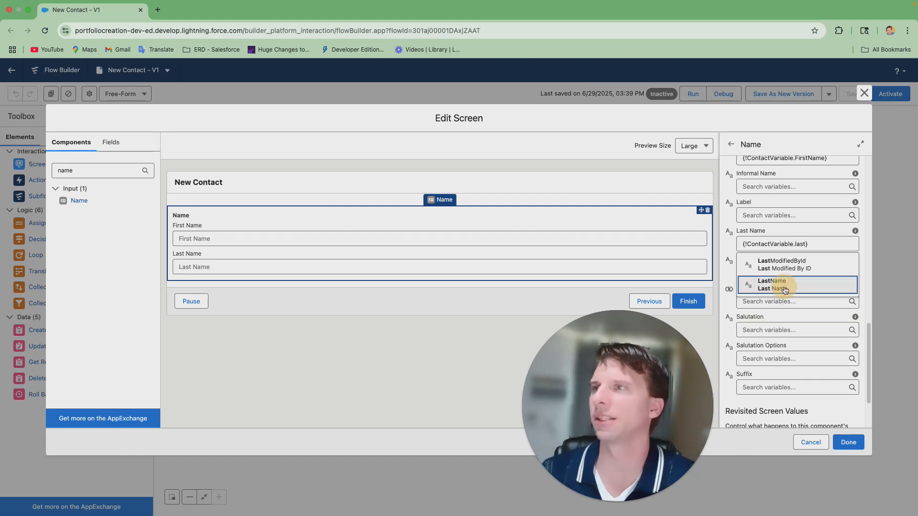
pyautogui.click(784, 287)
# Finish editing the Contact info Screen and save the flow.
pyautogui.scroll(-3, 793, 296)
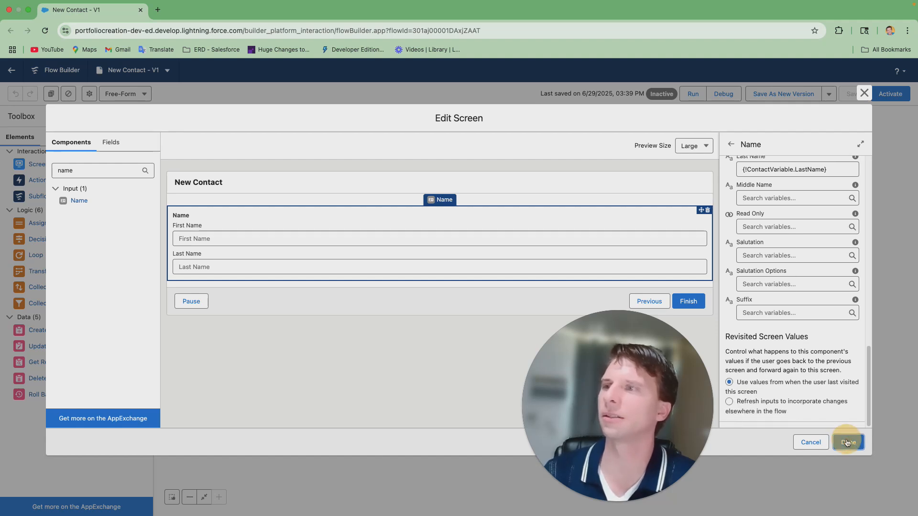
pyautogui.click(847, 443)
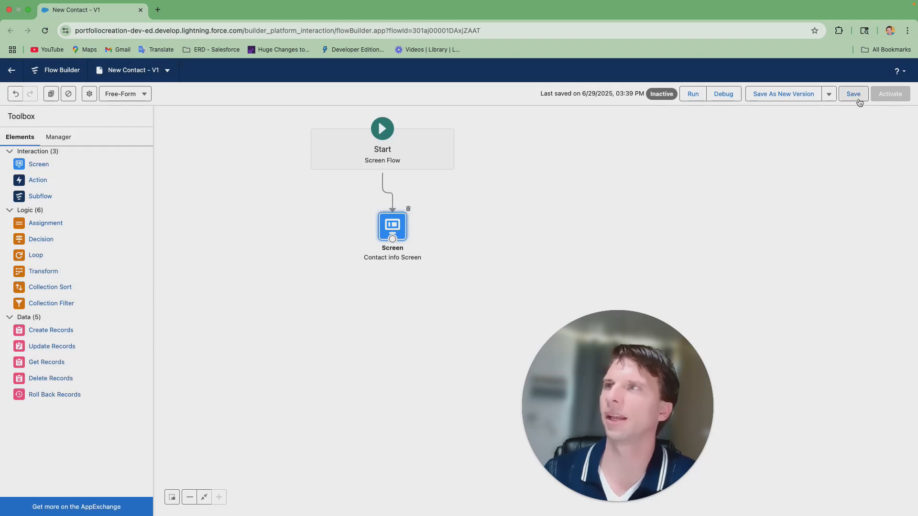
pyautogui.click(854, 94)
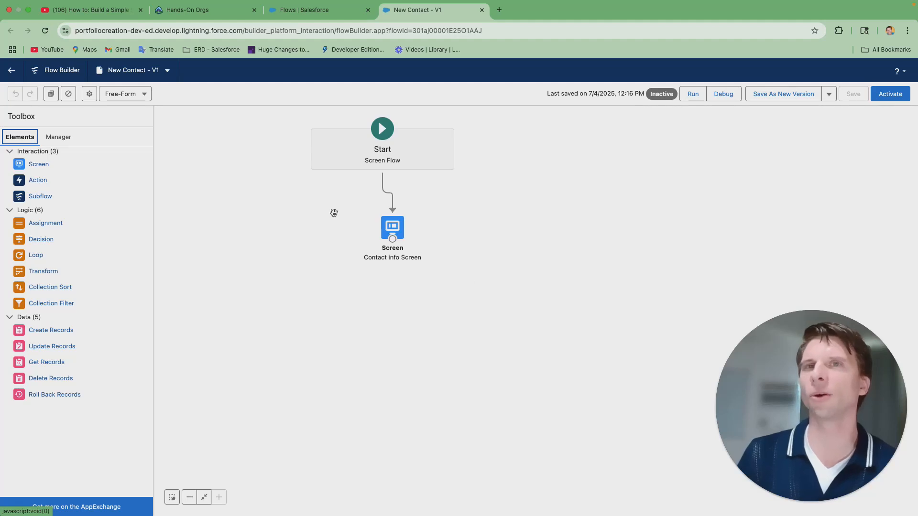
# Start a new flow resource of type Record Choice Set and set its API name to "AccountPicklist".
pyautogui.click(58, 137)
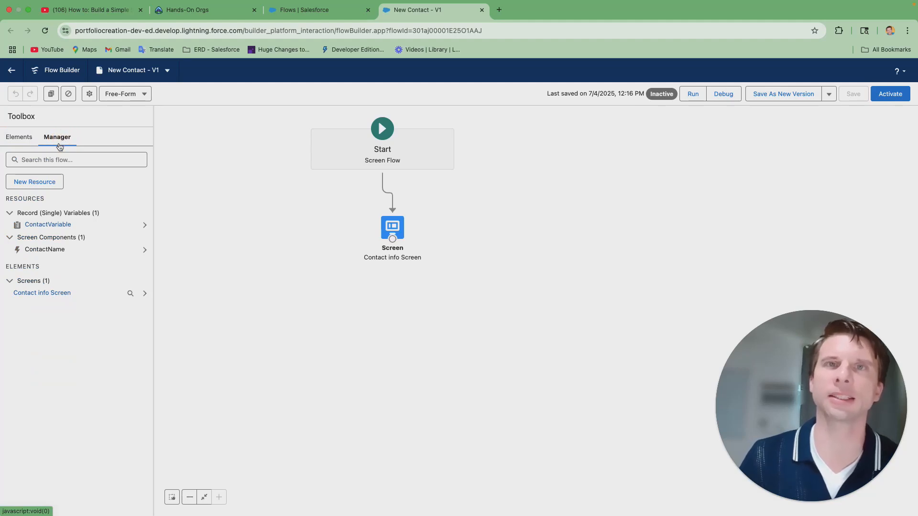
pyautogui.click(38, 184)
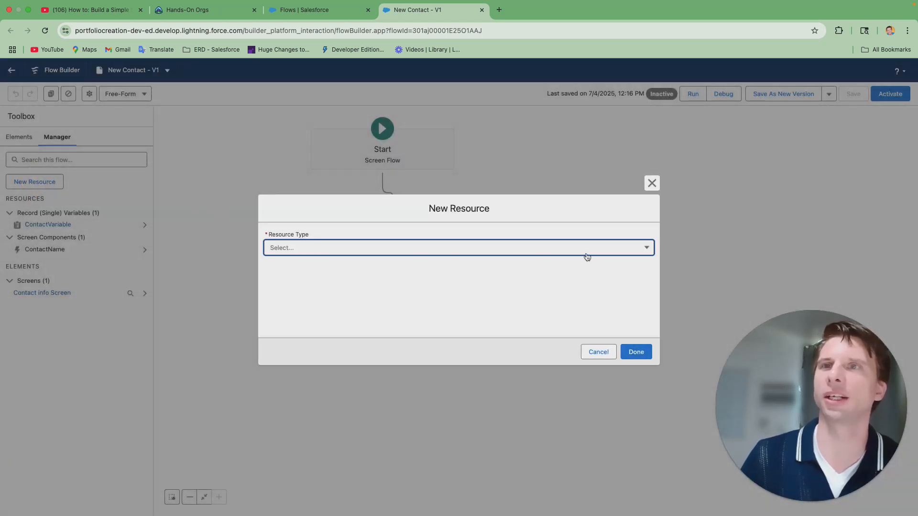
pyautogui.click(628, 249)
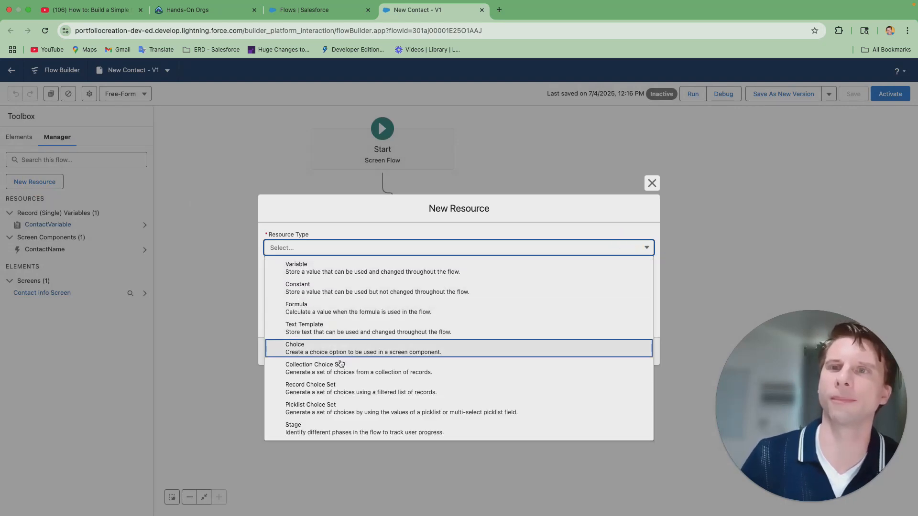
pyautogui.click(307, 390)
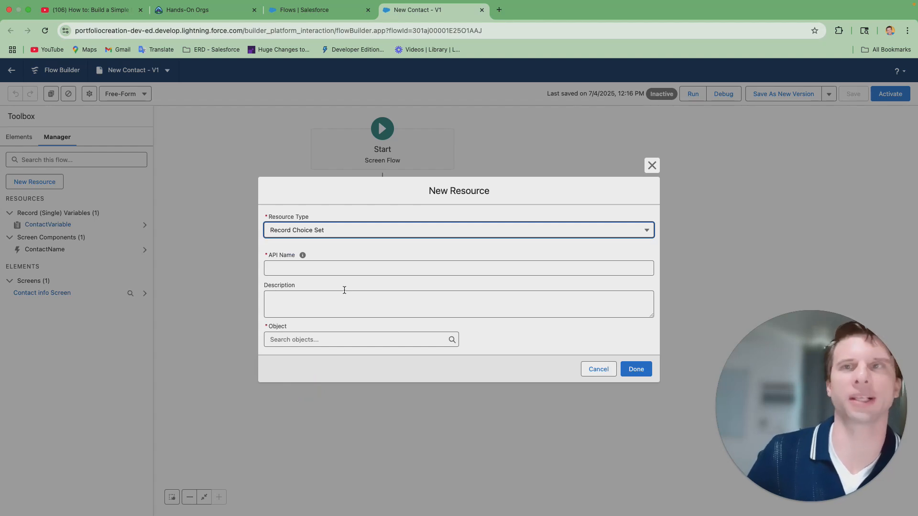
pyautogui.click(317, 269)
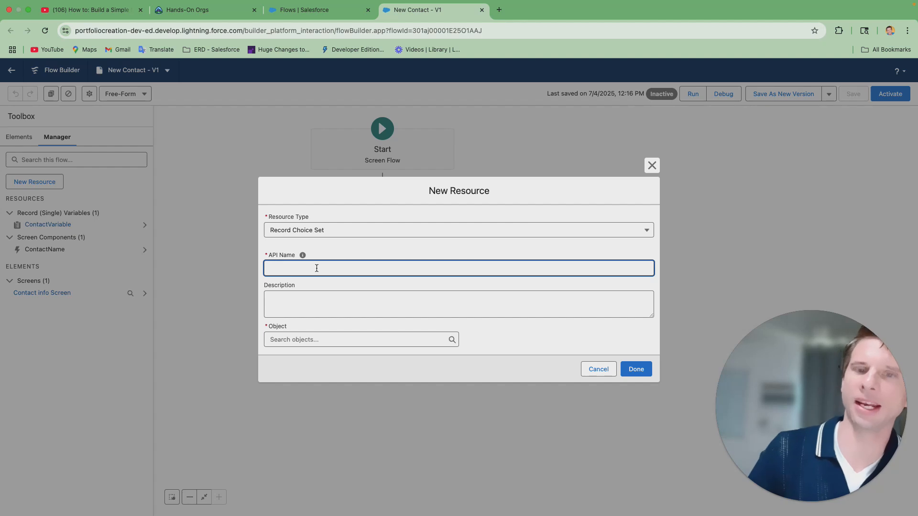
pyautogui.write('Acc')
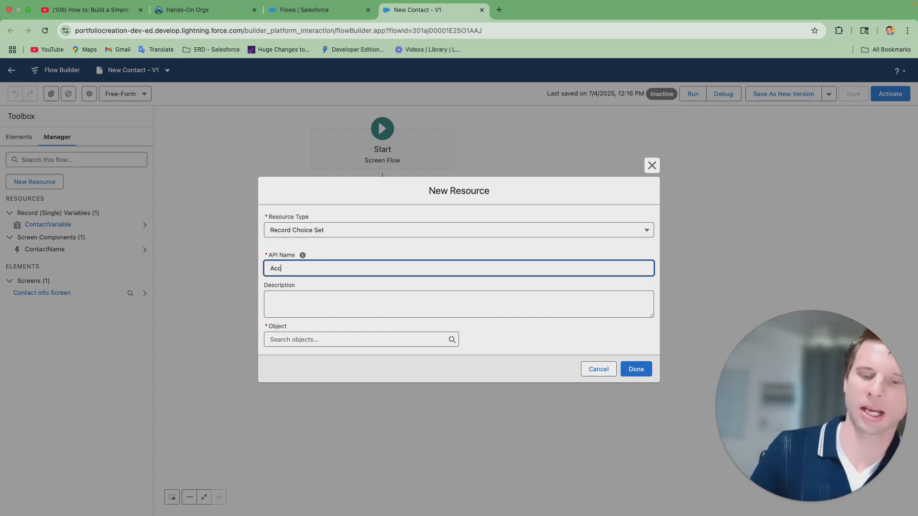
pyautogui.write('ountP')
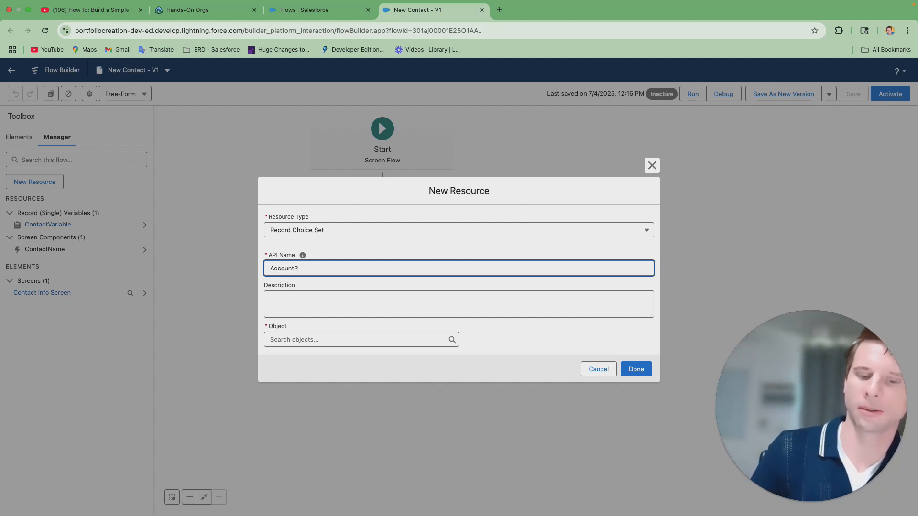
pyautogui.write('icklist')
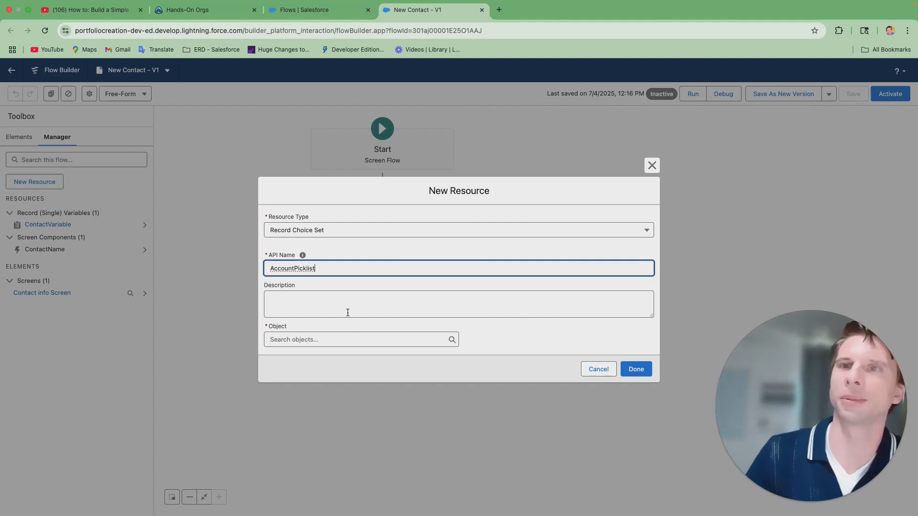
# Set the choice set's object to Account and its condition requirements to "None—Get All Account Records".
pyautogui.click(435, 340)
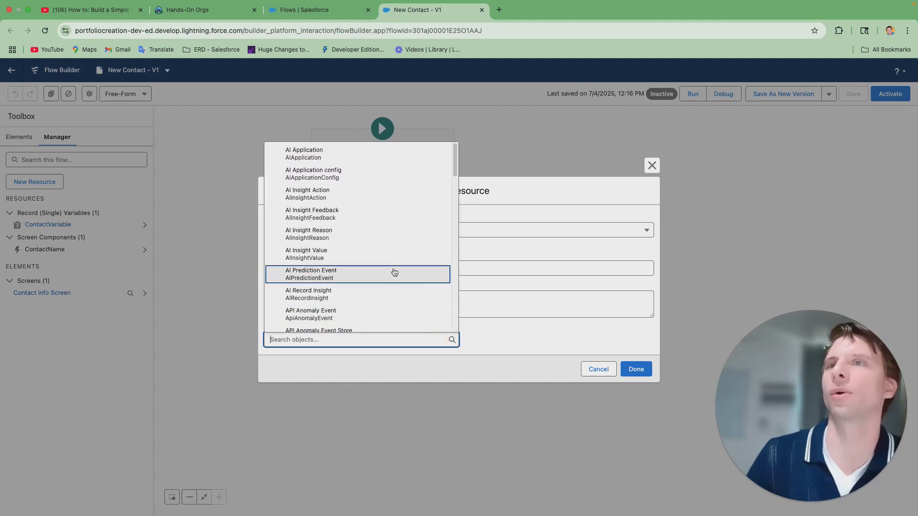
pyautogui.write('acc')
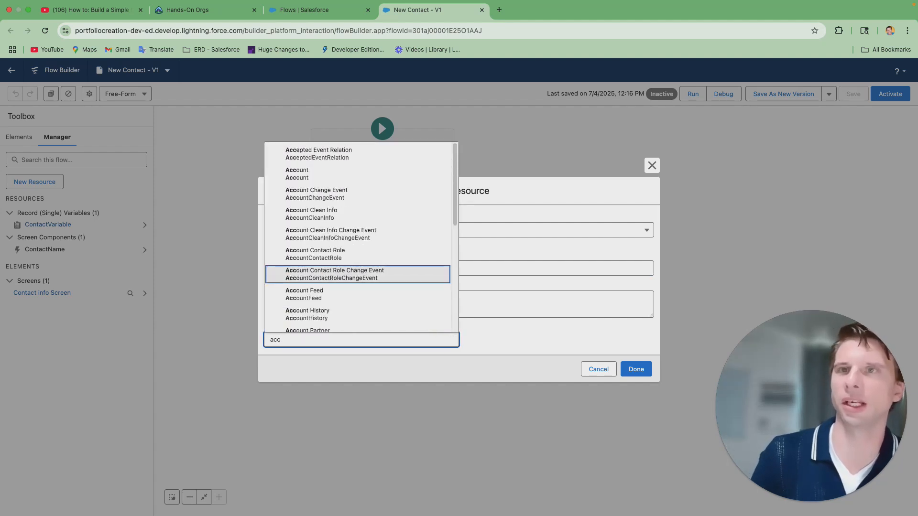
pyautogui.click(358, 173)
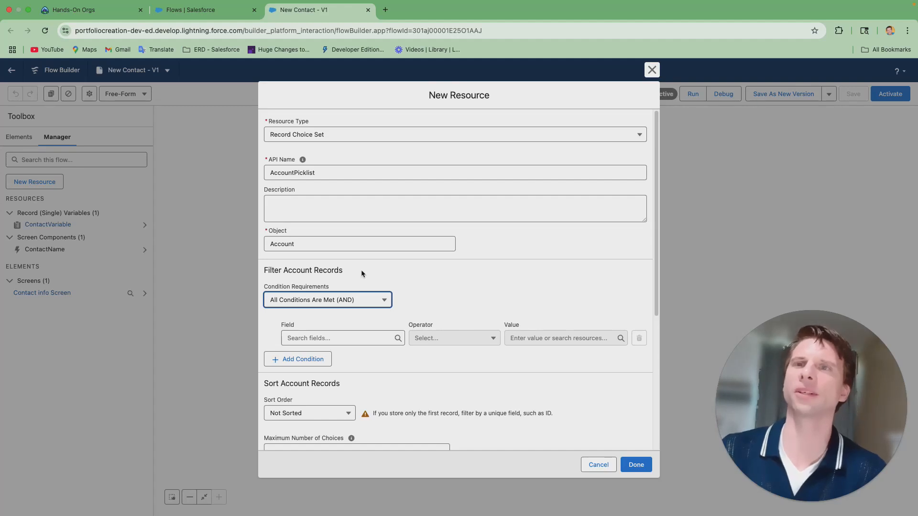
pyautogui.click(362, 301)
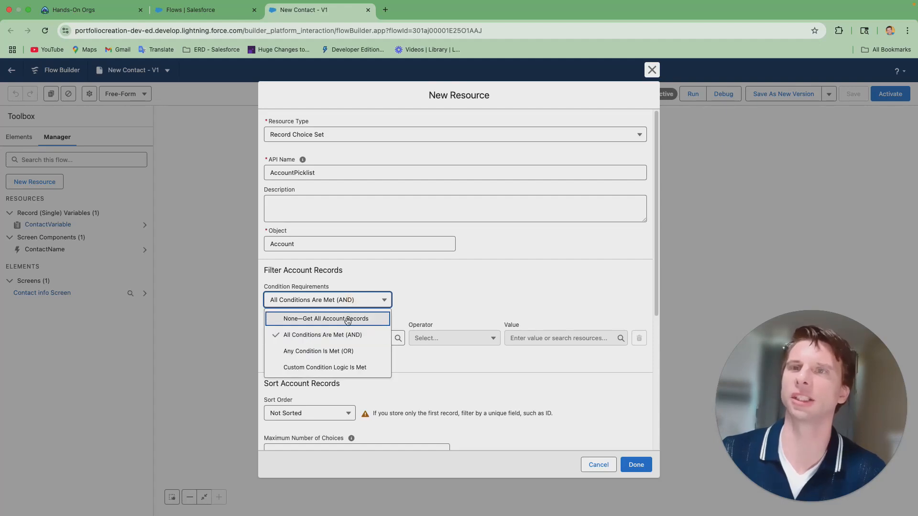
pyautogui.click(348, 319)
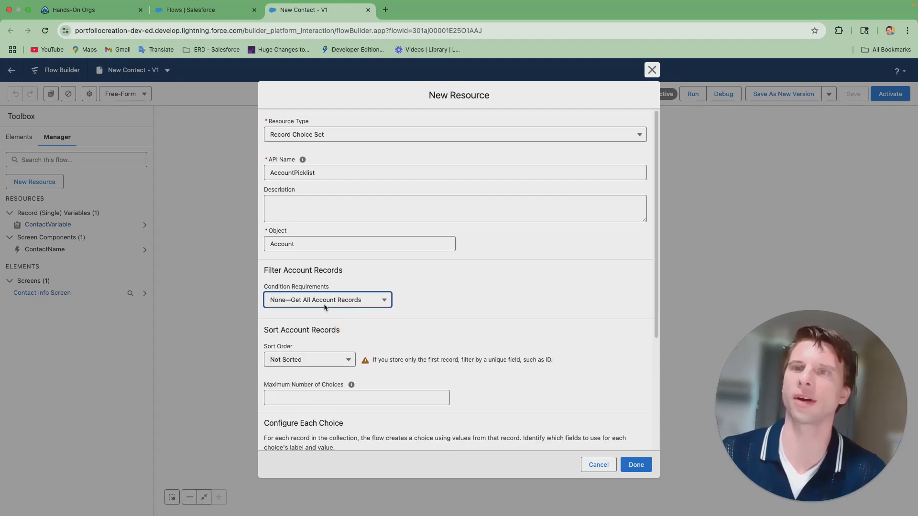
pyautogui.scroll(-2, 331, 334)
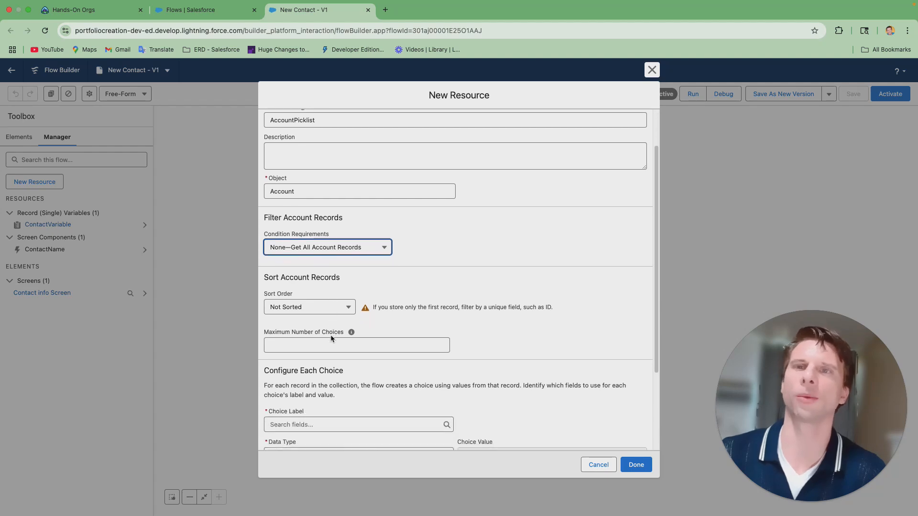
pyautogui.click(335, 310)
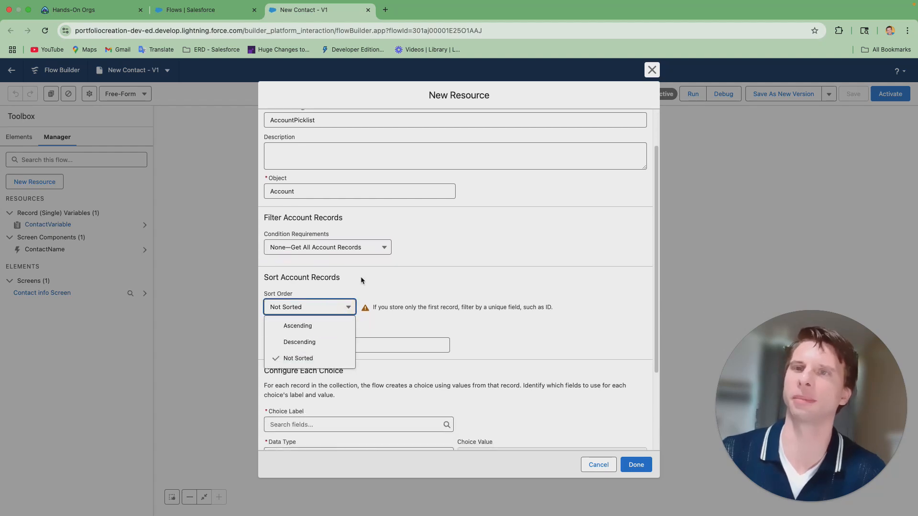
pyautogui.click(388, 274)
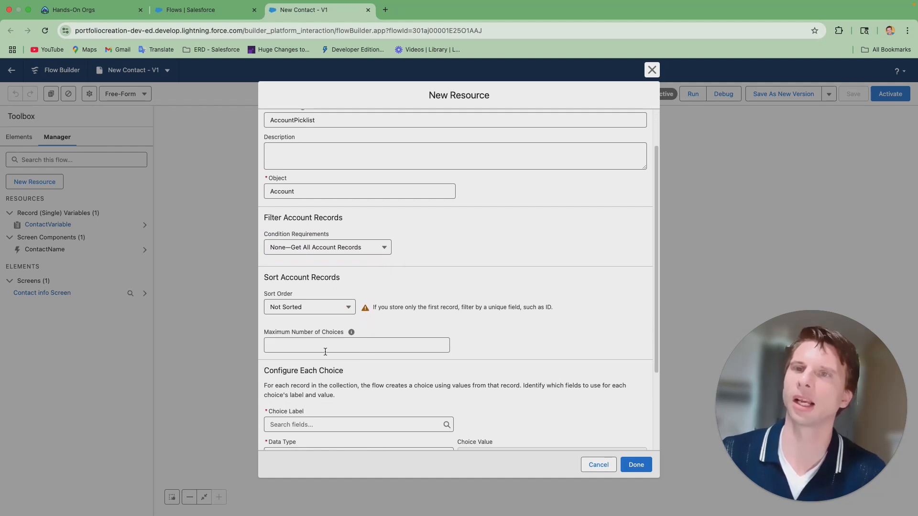
# Set the choice label of the AccountPicklist choice set to the account's Name field.
pyautogui.scroll(-1, 325, 352)
pyautogui.scroll(-2, 325, 352)
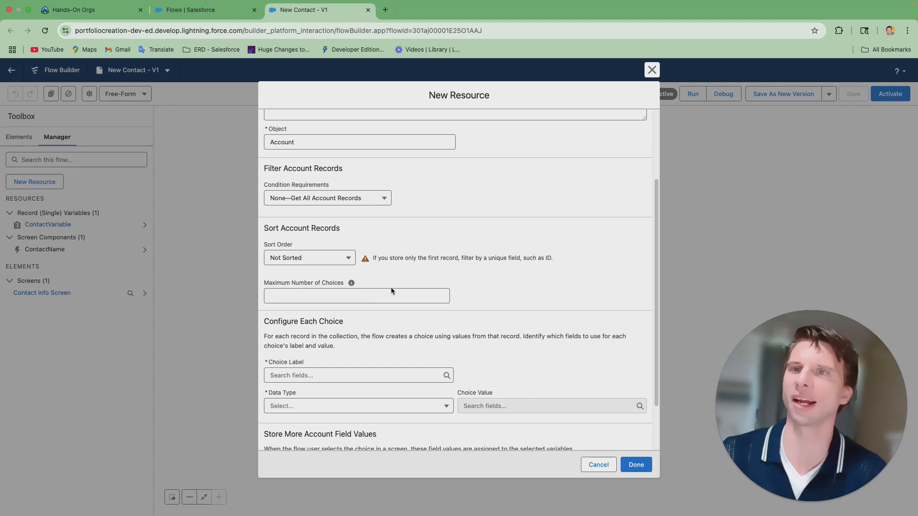
pyautogui.scroll(-1, 392, 290)
pyautogui.scroll(-2, 391, 290)
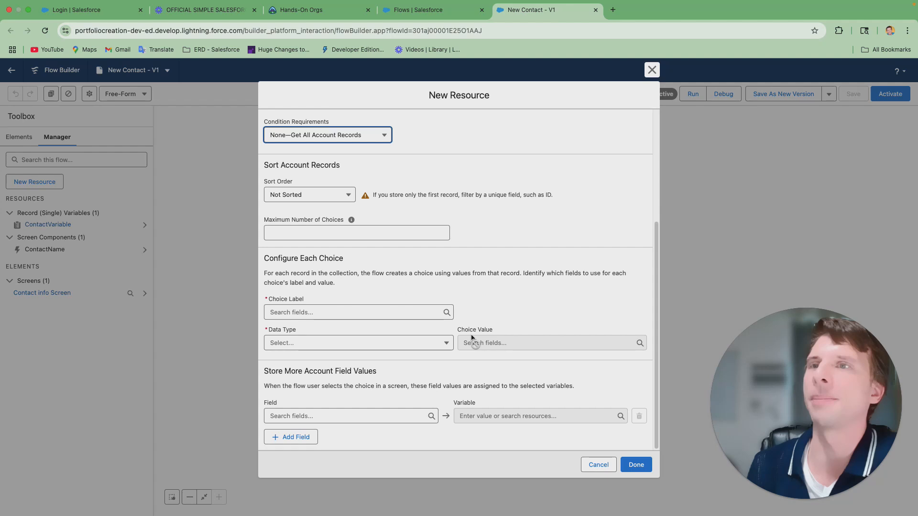
pyautogui.click(352, 313)
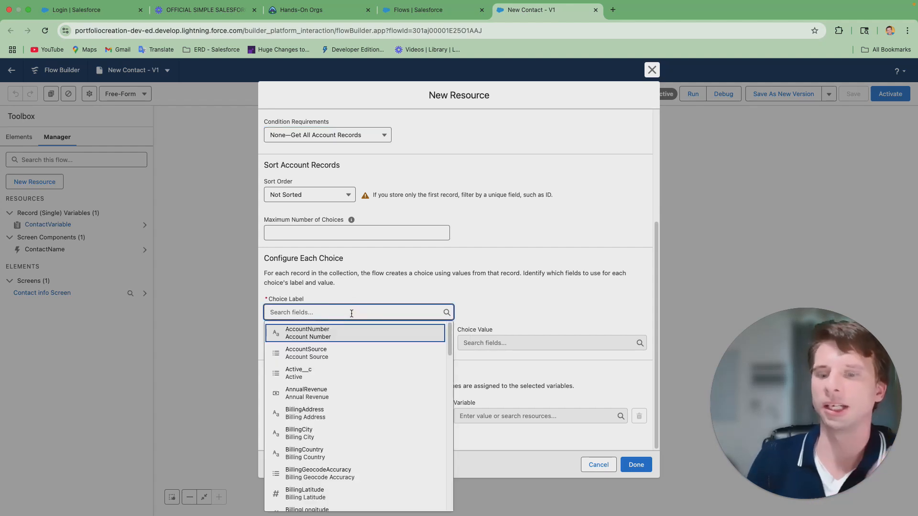
pyautogui.write('name')
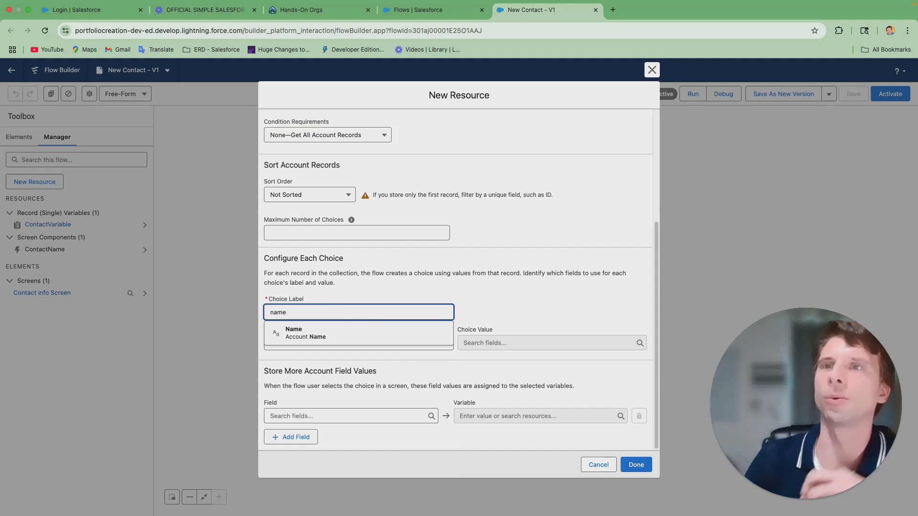
pyautogui.click(358, 330)
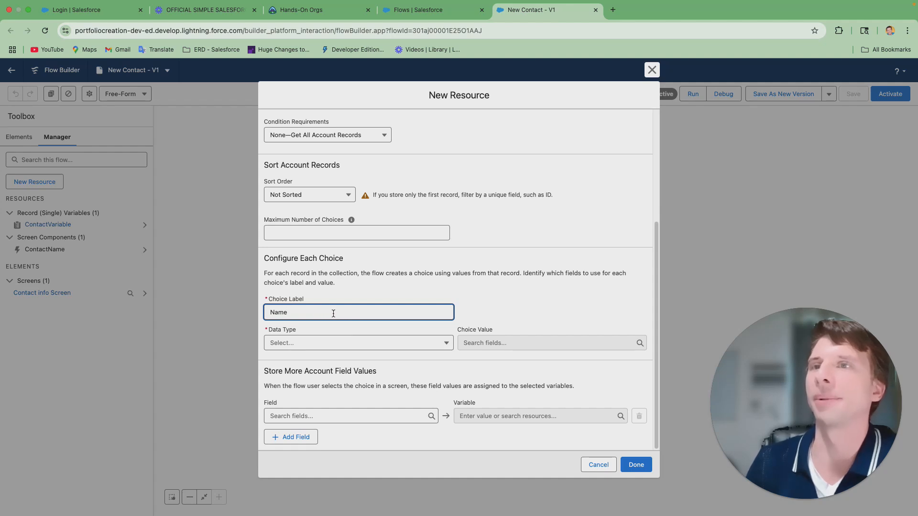
# Set the AccountPicklist choice set's data type to Text and its choice value to the account's Id field.
pyautogui.click(325, 343)
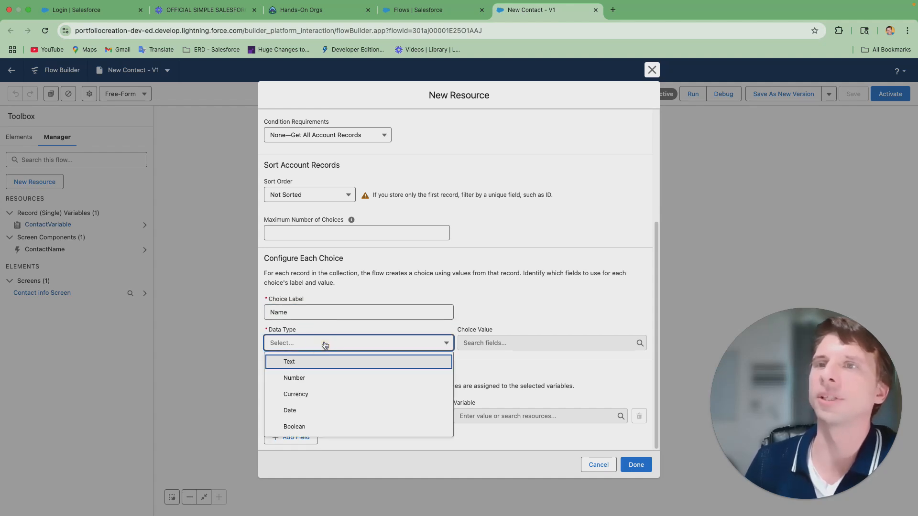
pyautogui.click(317, 363)
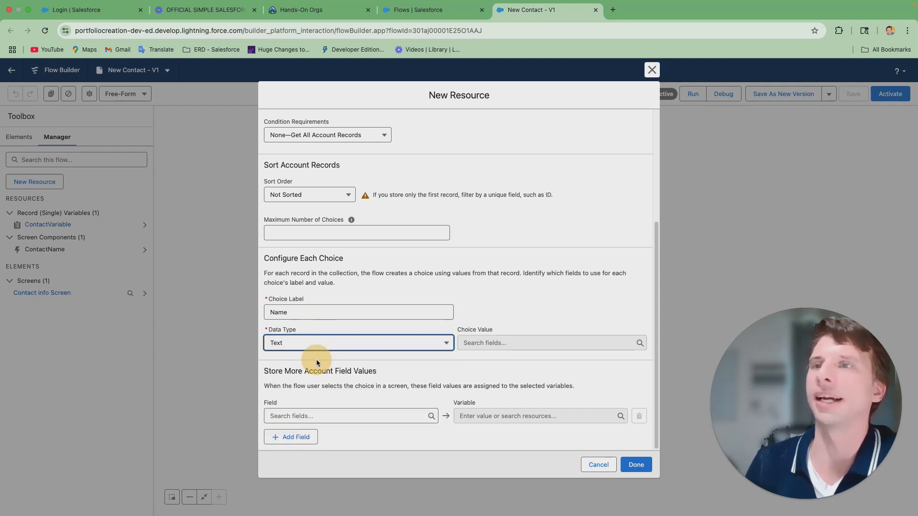
pyautogui.click(471, 343)
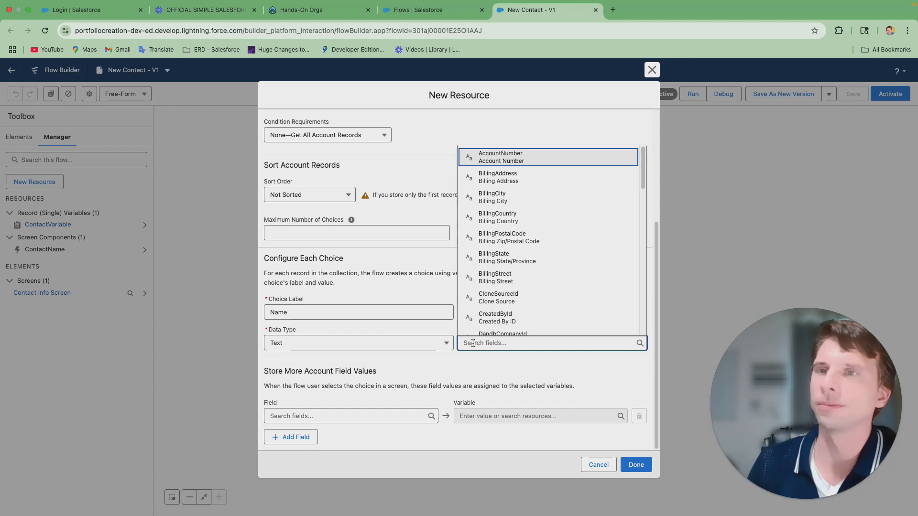
pyautogui.write('i')
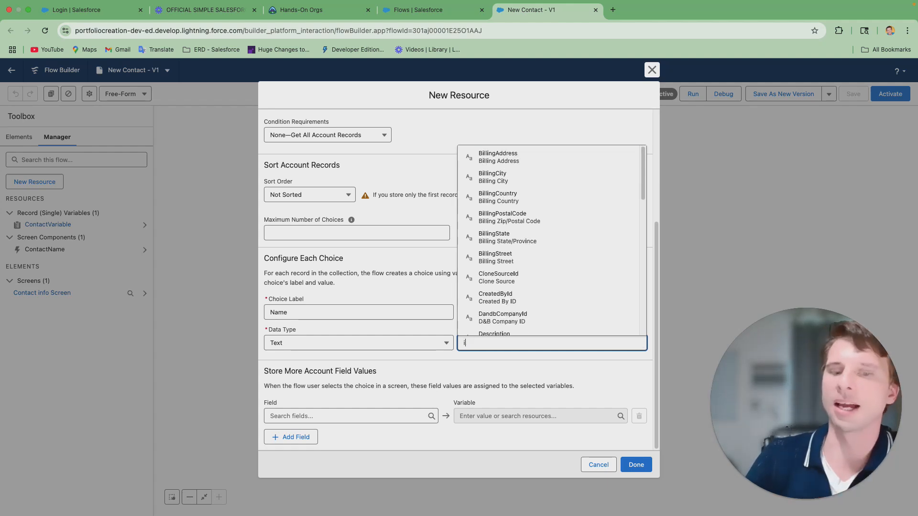
pyautogui.write('d')
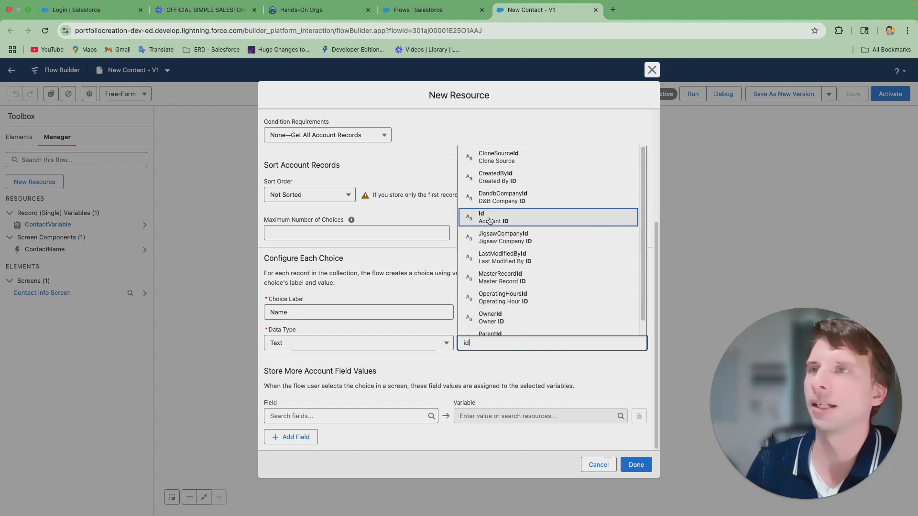
pyautogui.click(532, 219)
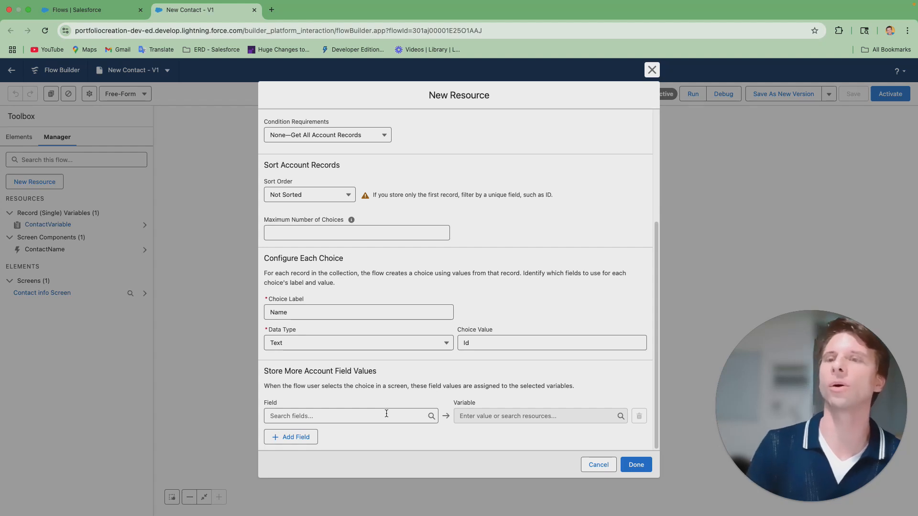
# Store the chosen account's Id in {!ContactVariable.AccountId}, finish the choice set and save the flow.
pyautogui.click(319, 412)
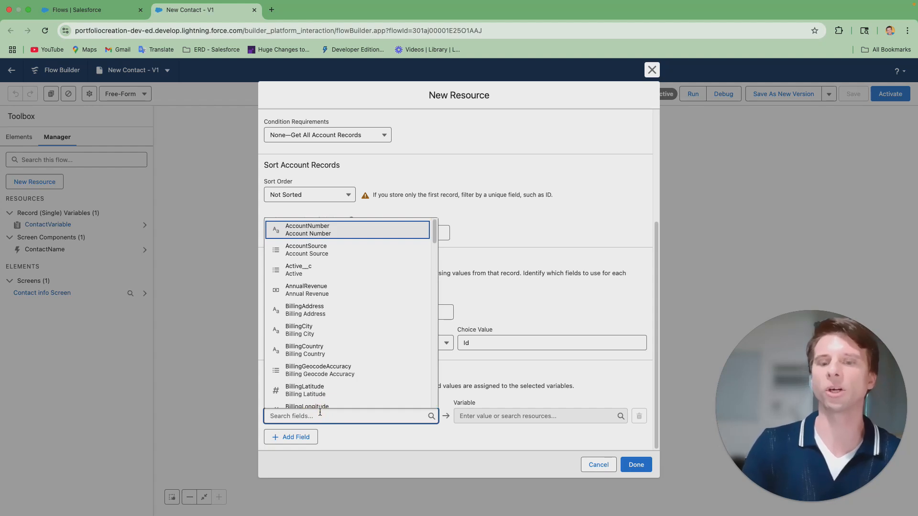
pyautogui.write('id')
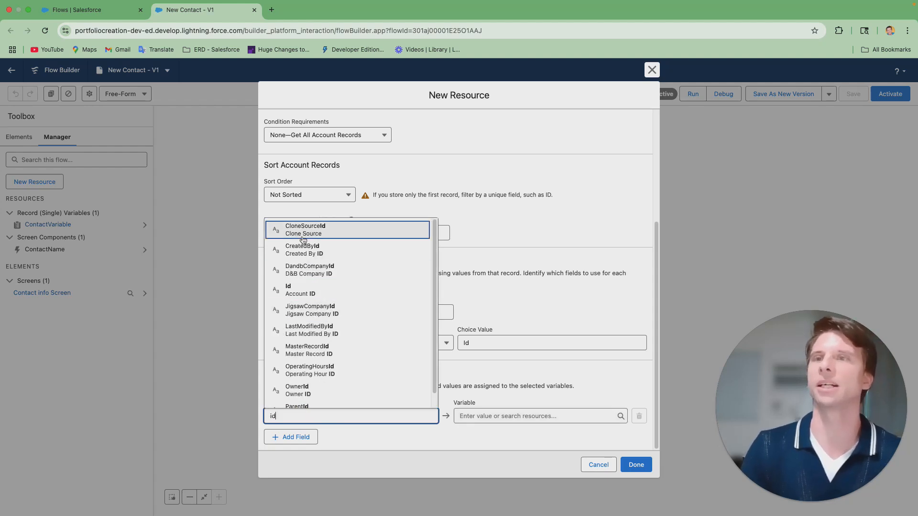
pyautogui.click(298, 290)
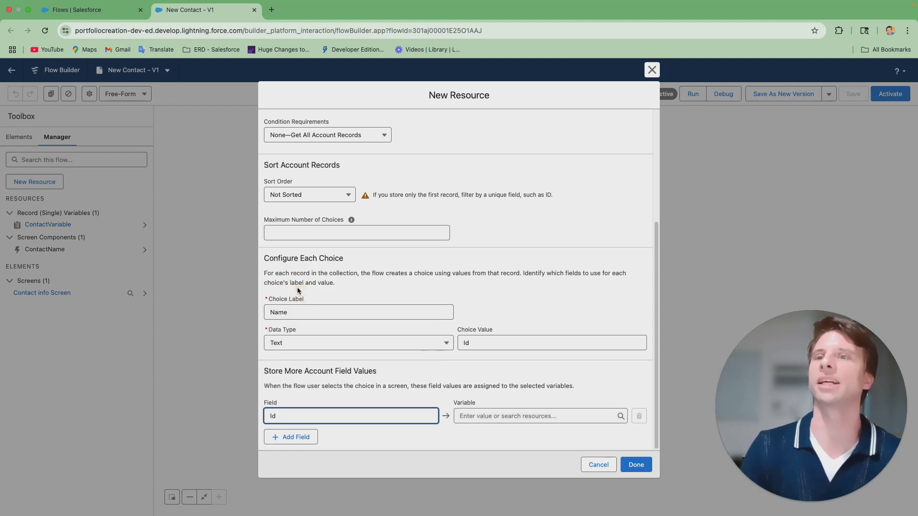
pyautogui.click(328, 410)
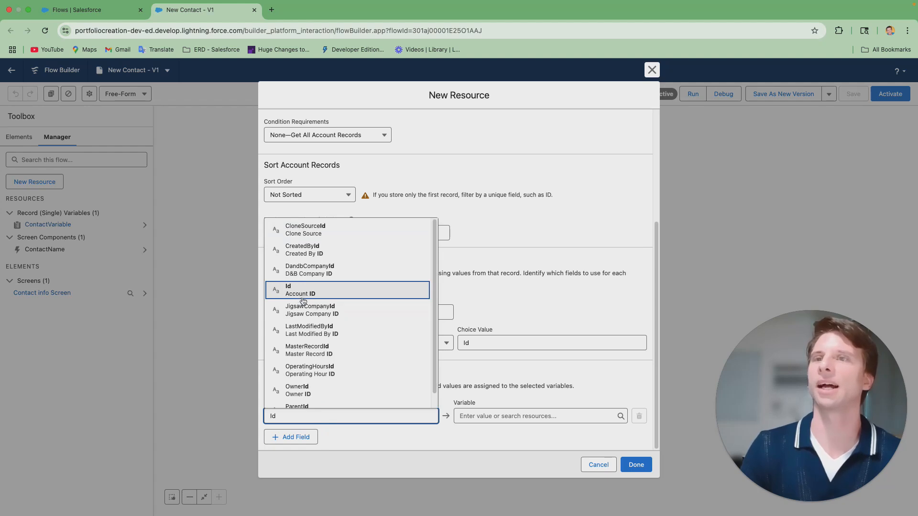
pyautogui.click(321, 296)
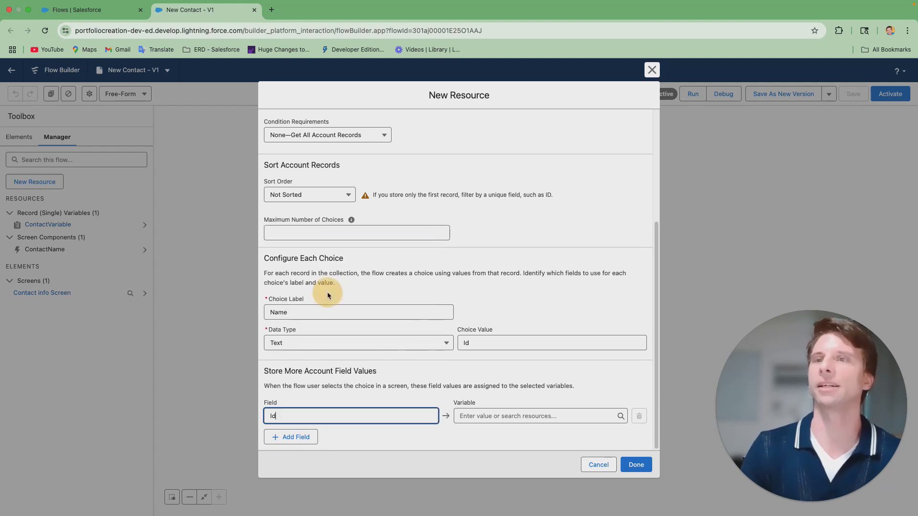
pyautogui.click(483, 413)
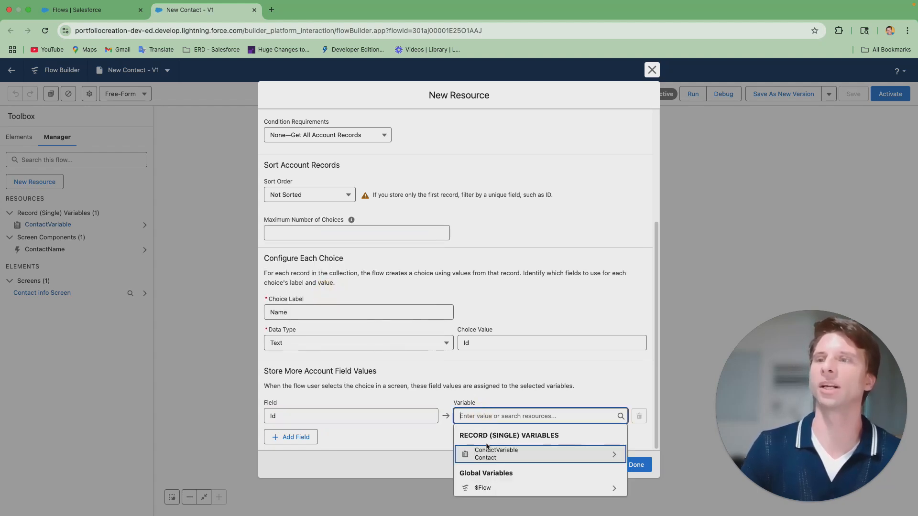
pyautogui.click(515, 455)
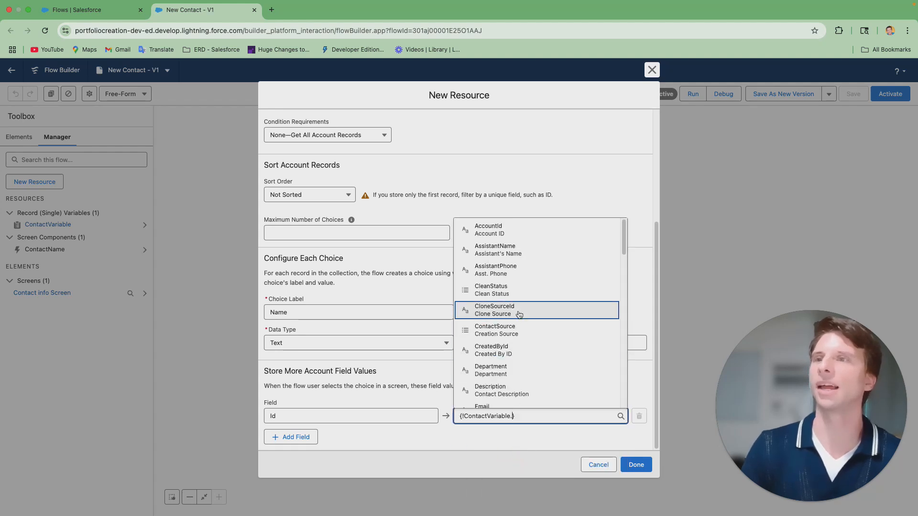
pyautogui.click(514, 234)
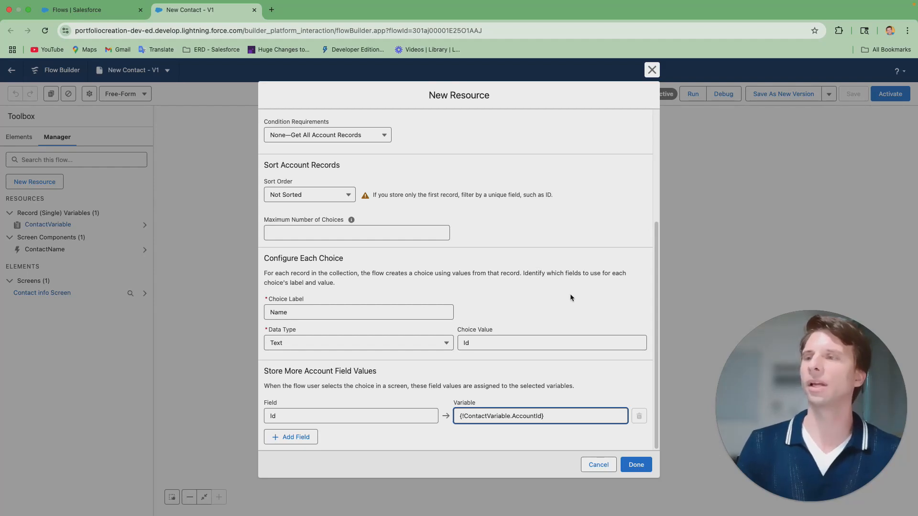
pyautogui.click(635, 464)
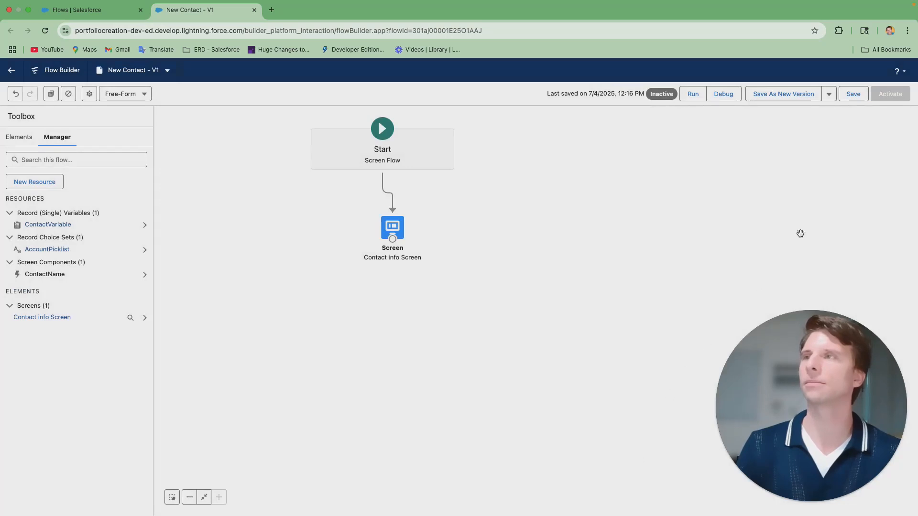
pyautogui.click(857, 98)
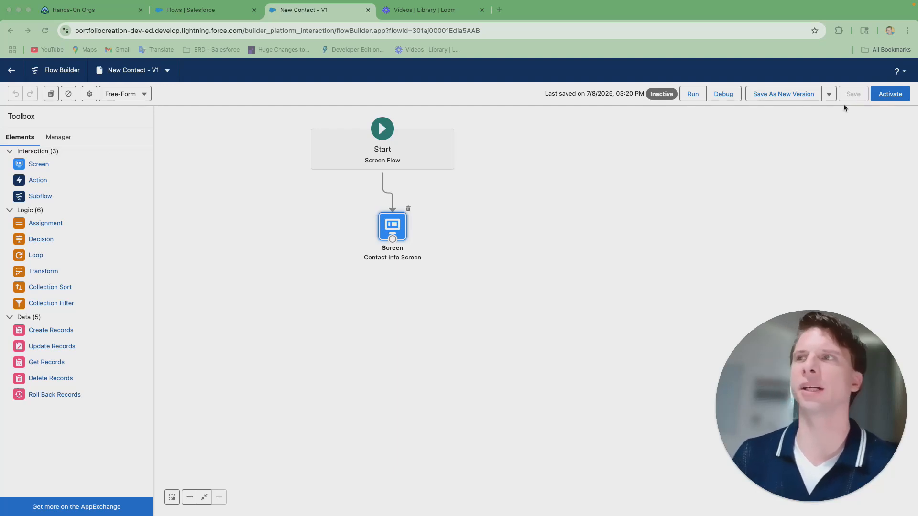
# Add a Picklist component below the Name fields on the Contact info Screen.
pyautogui.doubleClick(393, 235)
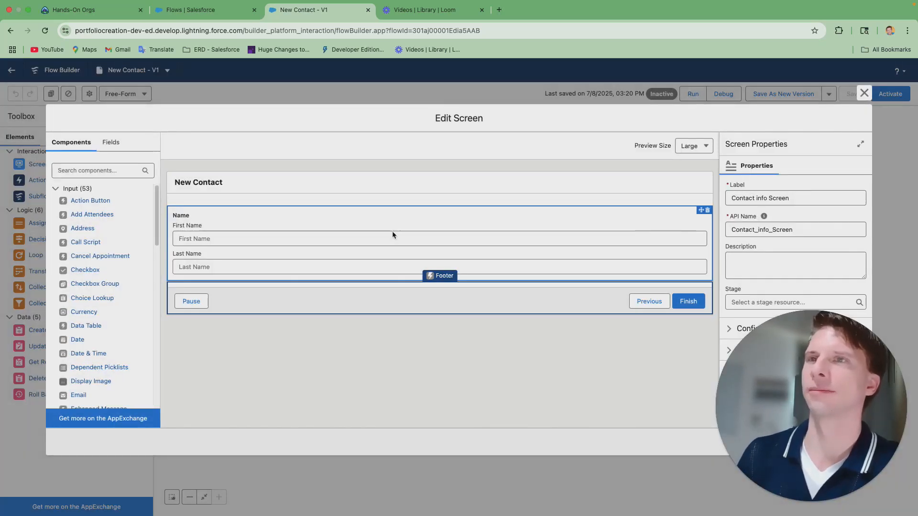
pyautogui.click(101, 170)
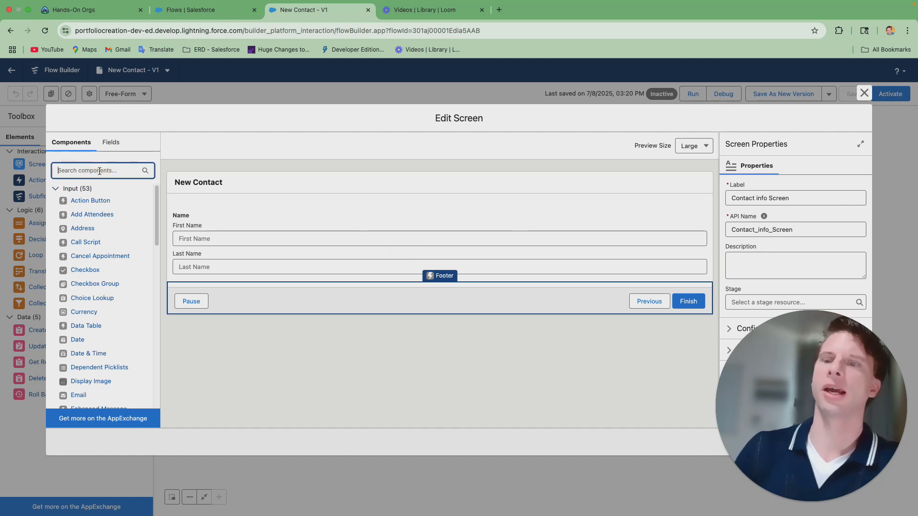
pyautogui.write('pick')
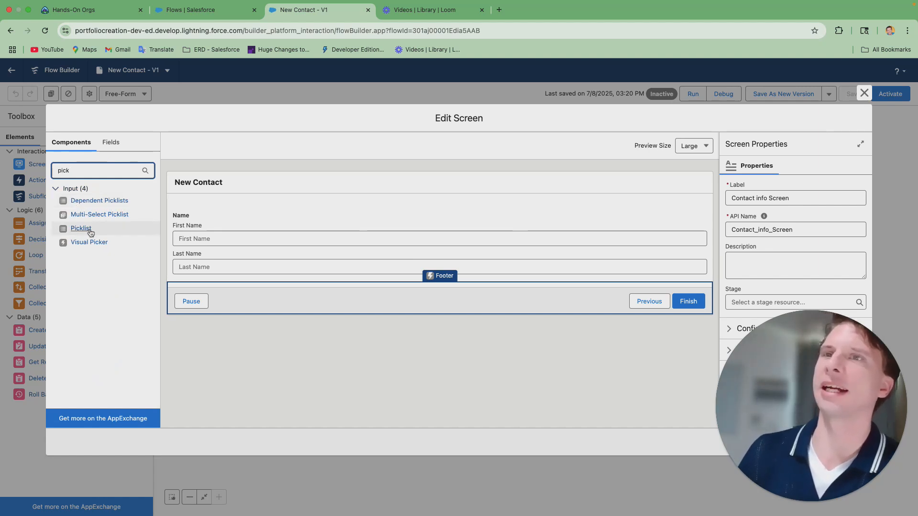
pyautogui.moveTo(90, 231); pyautogui.dragTo(347, 286)
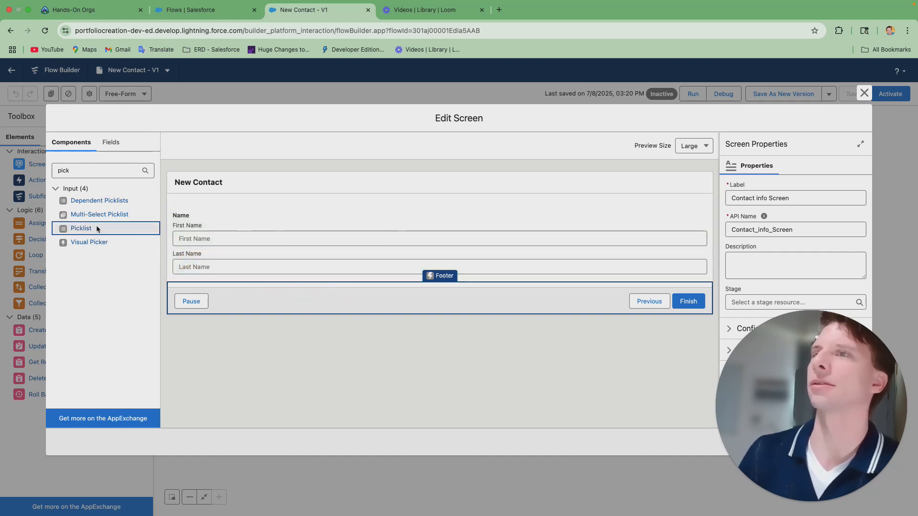
pyautogui.moveTo(85, 228); pyautogui.dragTo(363, 267)
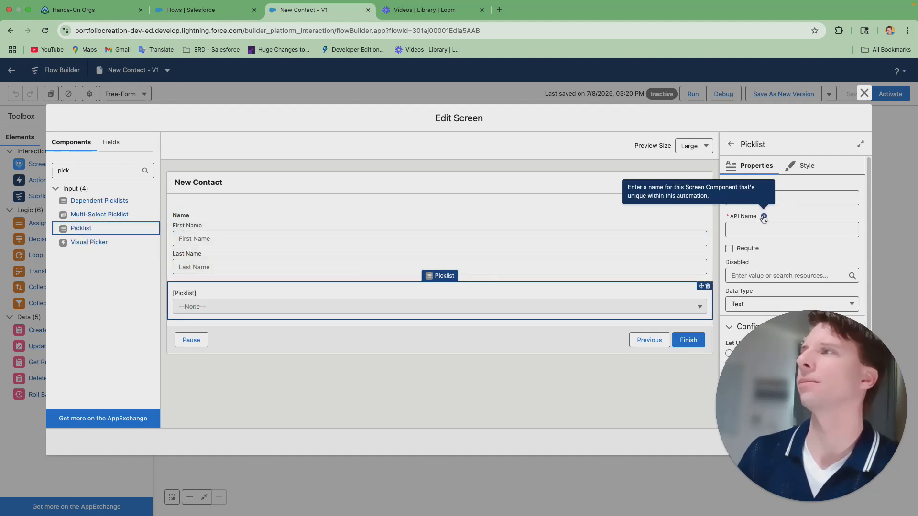
pyautogui.click(811, 319)
pyautogui.moveTo(811, 319); pyautogui.dragTo(399, 320)
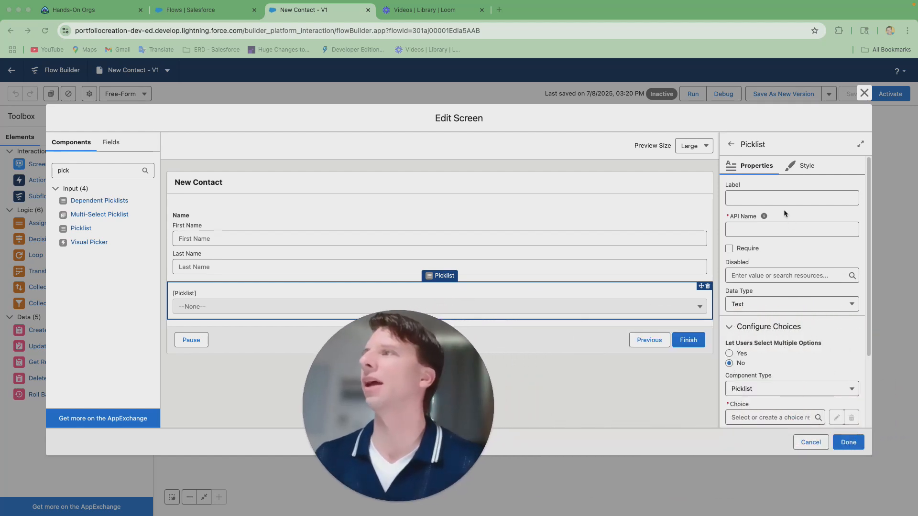
# Label the picklist "Account List" and give it the API name Account_List.
pyautogui.click(786, 197)
pyautogui.write('A')
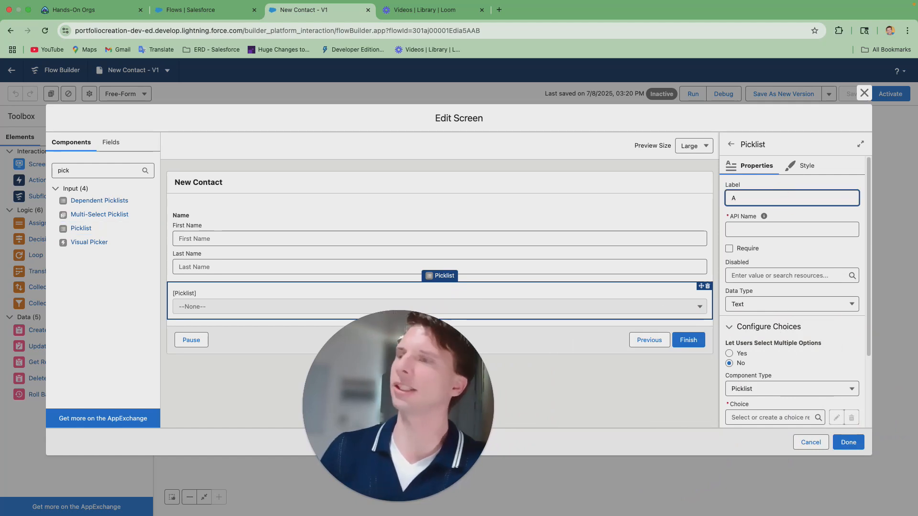
pyautogui.write('ccoun')
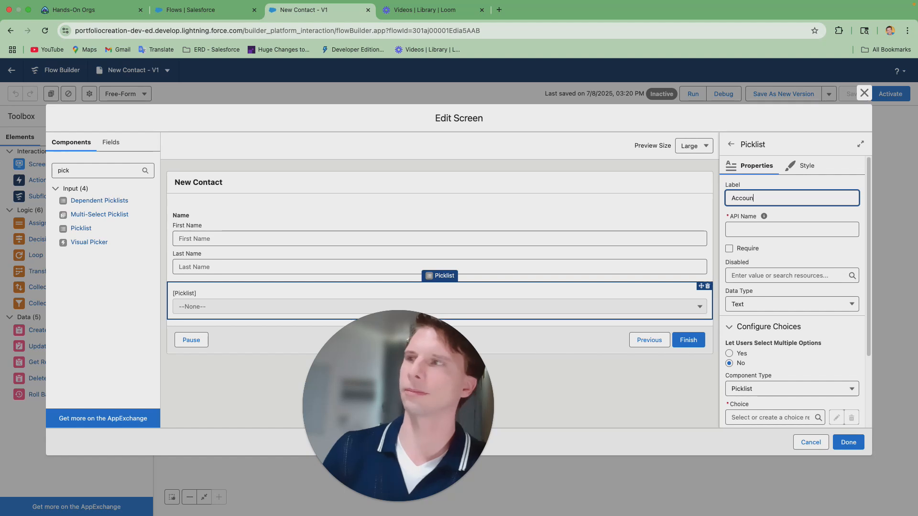
pyautogui.write('t List')
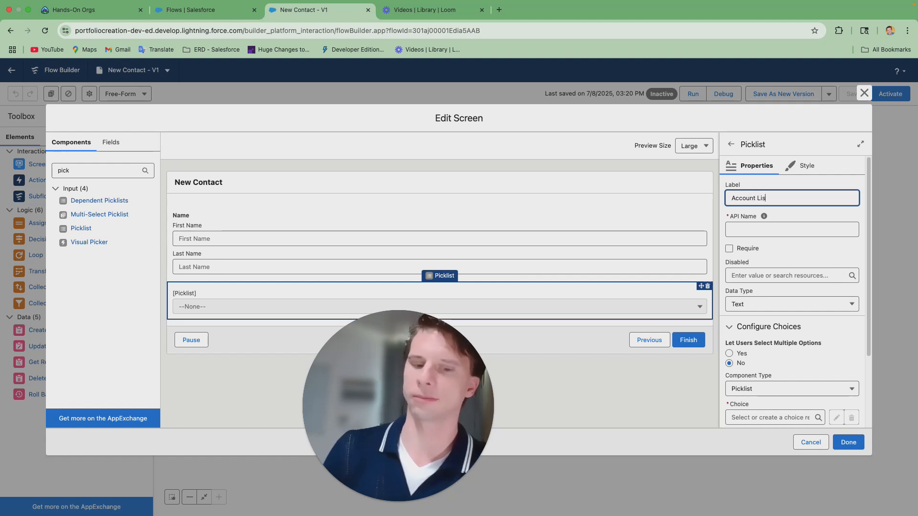
pyautogui.click(781, 231)
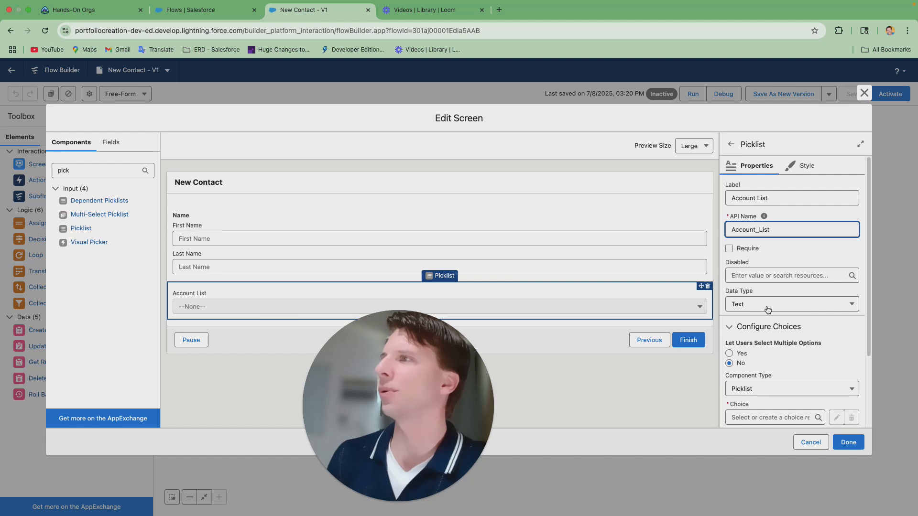
# Use the AccountPicklist record choice set as the picklist's choice, finish editing the screen and save the flow.
pyautogui.scroll(-2, 793, 312)
pyautogui.scroll(-4, 792, 312)
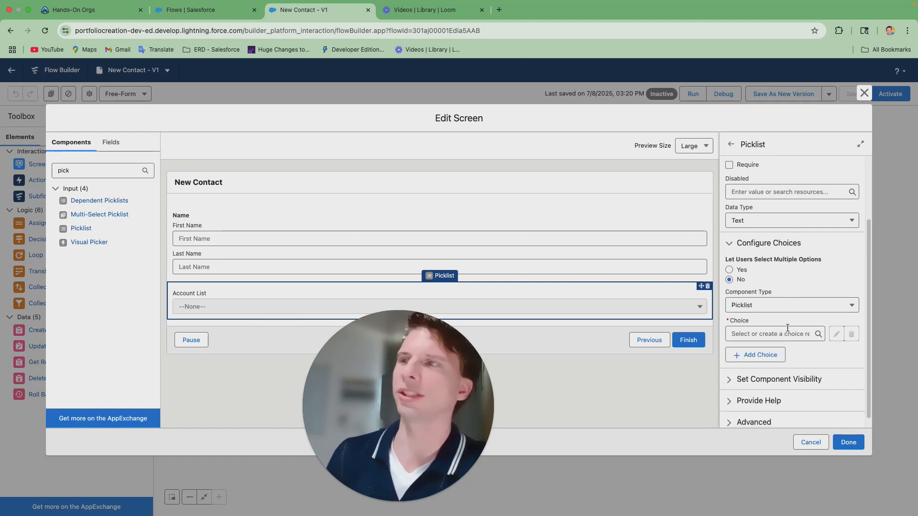
pyautogui.click(786, 329)
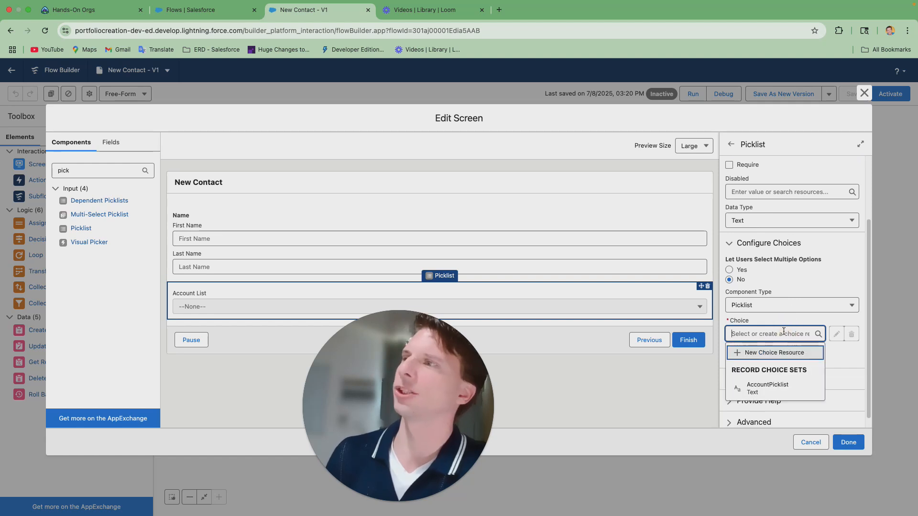
pyautogui.click(762, 386)
pyautogui.scroll(-2, 774, 373)
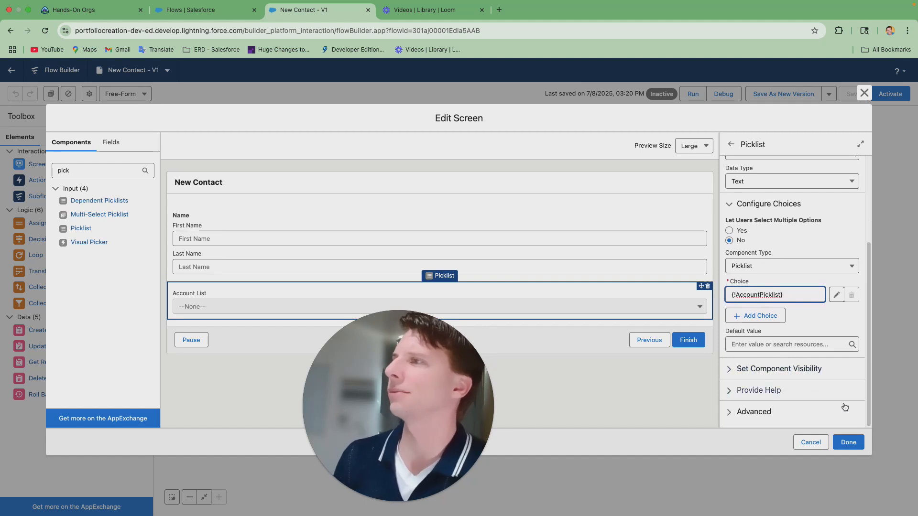
pyautogui.click(853, 447)
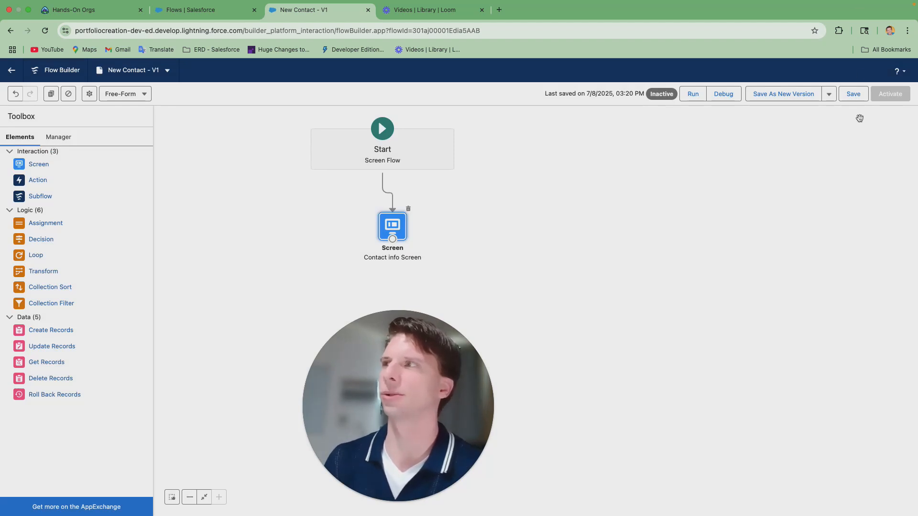
pyautogui.click(854, 97)
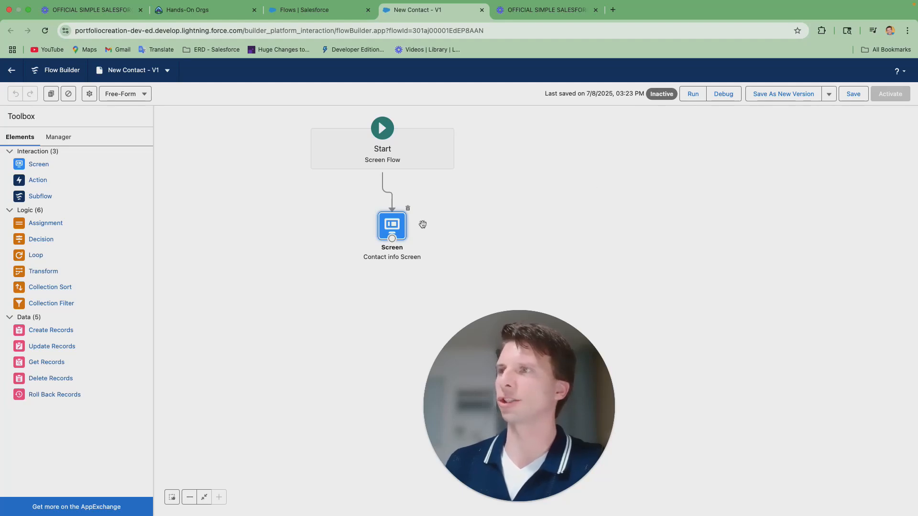
# Add a Toggle component below the Account List picklist on the Contact info Screen.
pyautogui.click(396, 233)
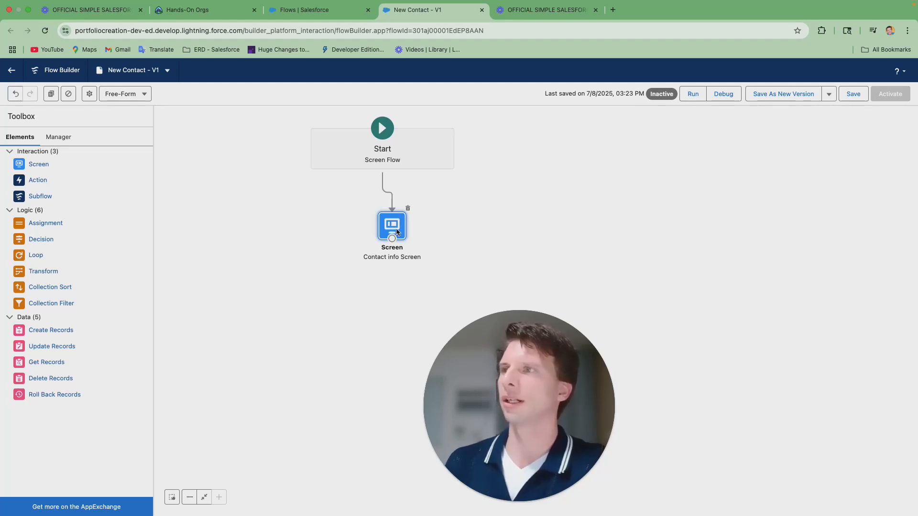
pyautogui.doubleClick(397, 233)
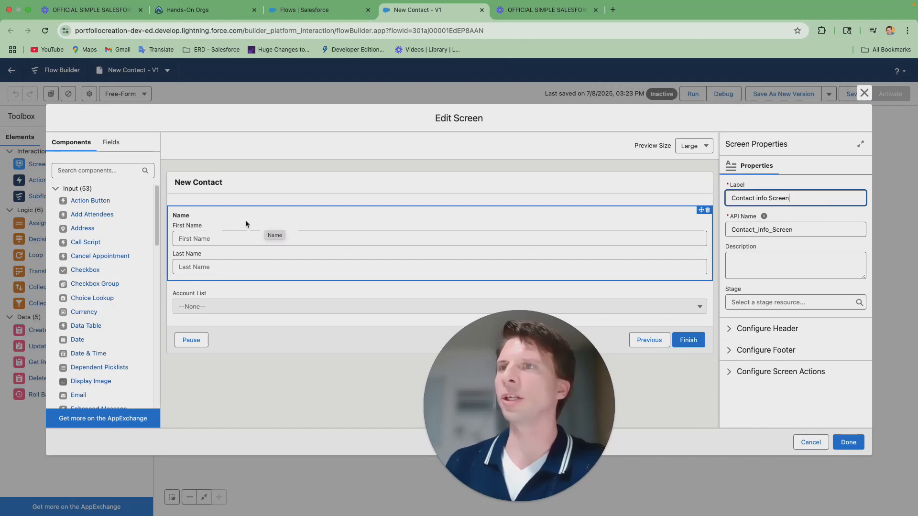
pyautogui.click(110, 168)
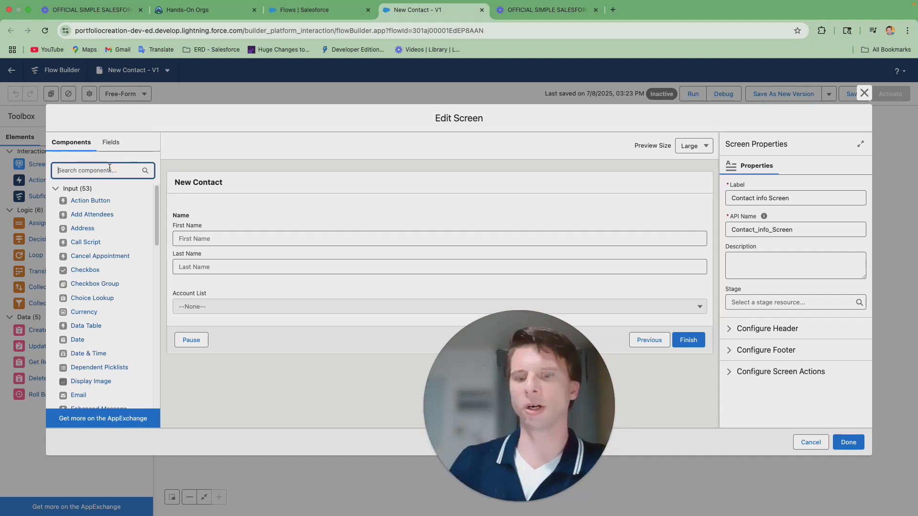
pyautogui.write('toggle')
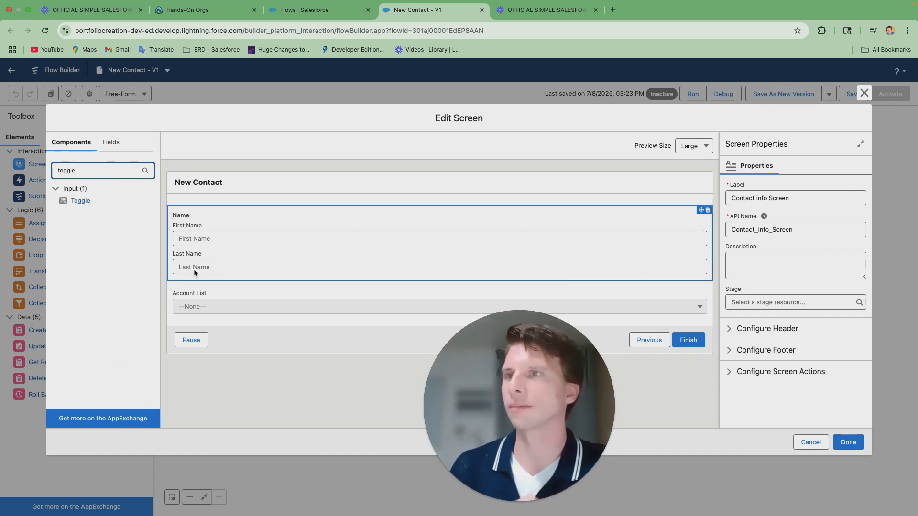
pyautogui.moveTo(74, 206); pyautogui.dragTo(283, 312)
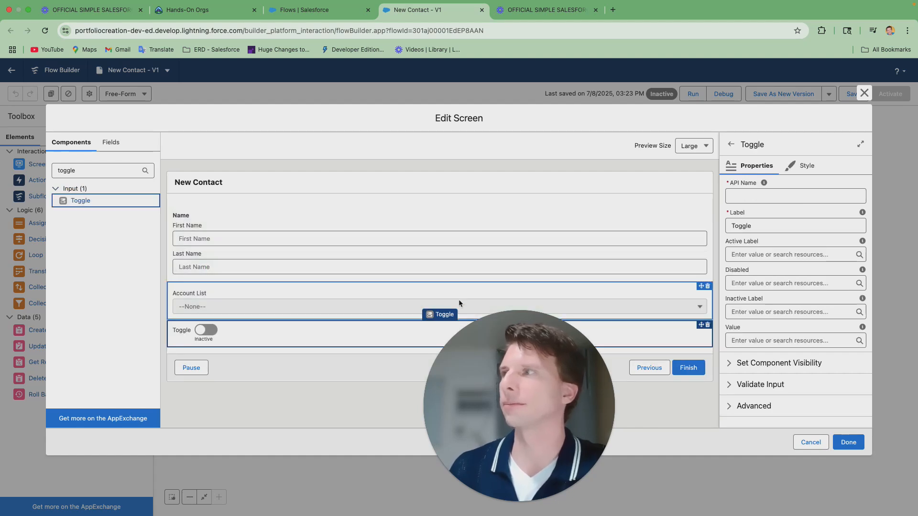
# Give the new toggle the API name Update_Toggle.
pyautogui.click(751, 198)
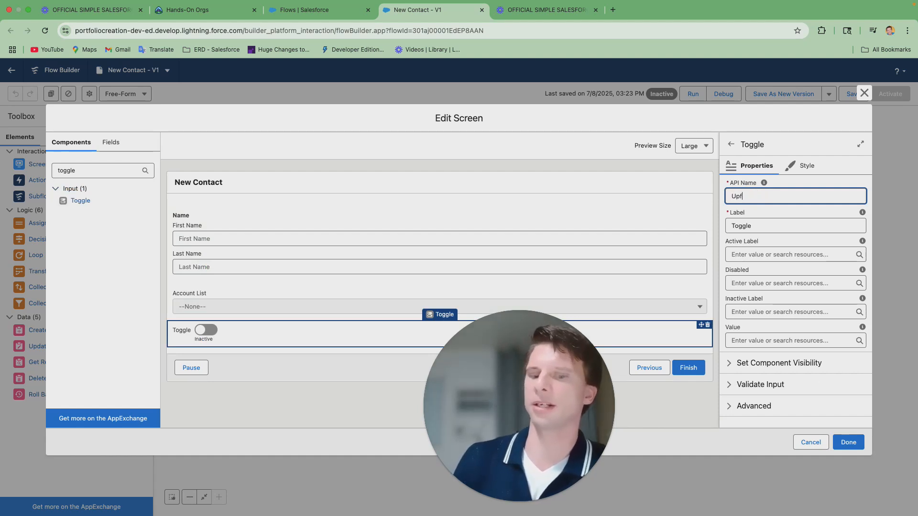
pyautogui.write('Upf')
pyautogui.press('BackSpace')
pyautogui.write('date')
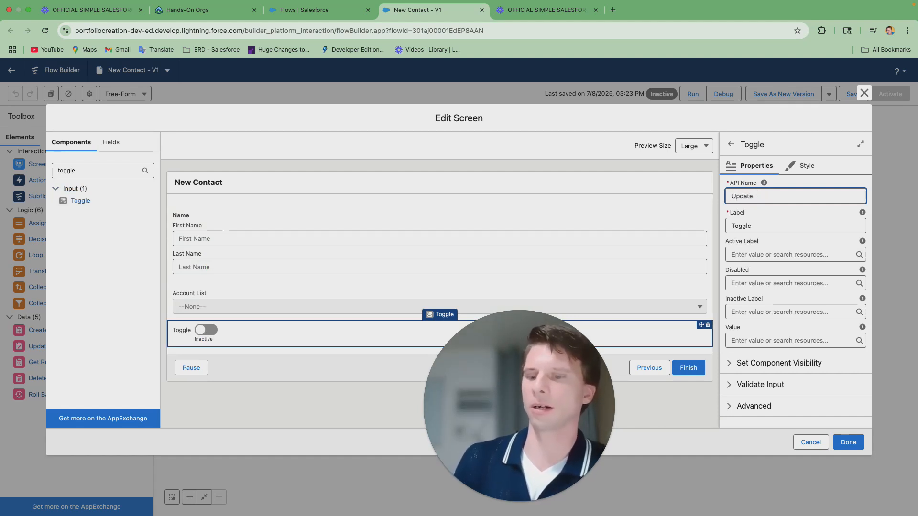
pyautogui.write('_T')
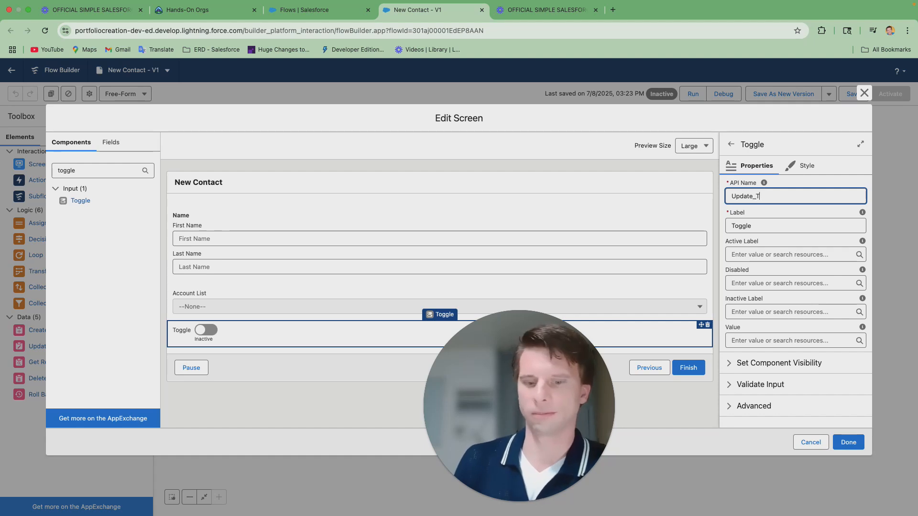
pyautogui.write('oggle')
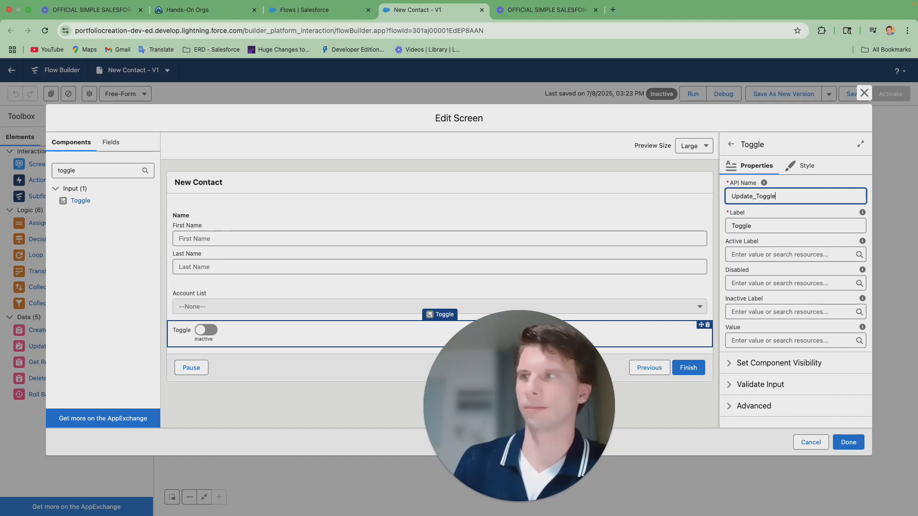
# Set the toggle's label to "If this contact already exists, update the existing contact record.".
pyautogui.click(762, 227)
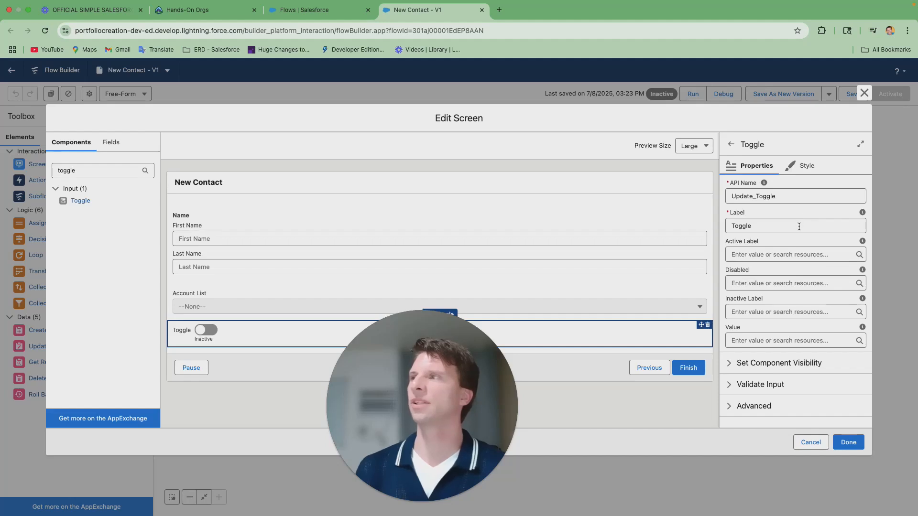
pyautogui.doubleClick(799, 226)
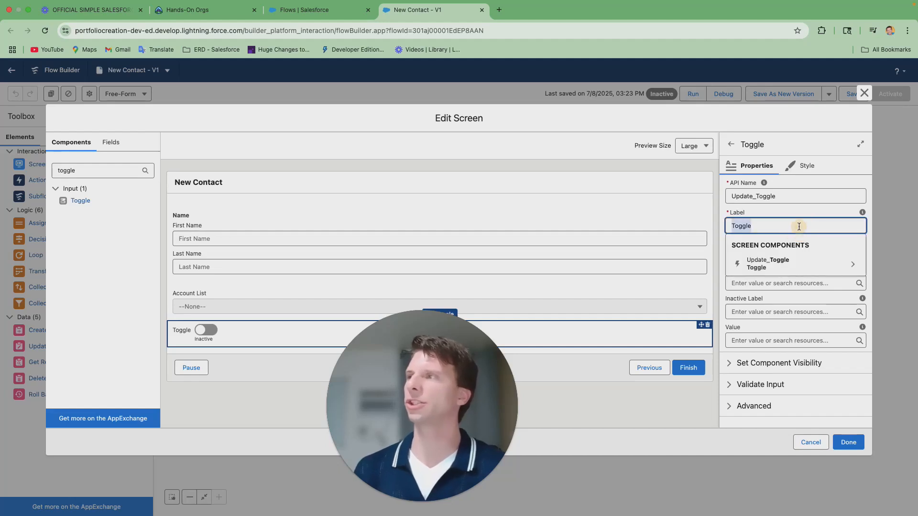
pyautogui.press('BackSpace')
pyautogui.press('super+v')
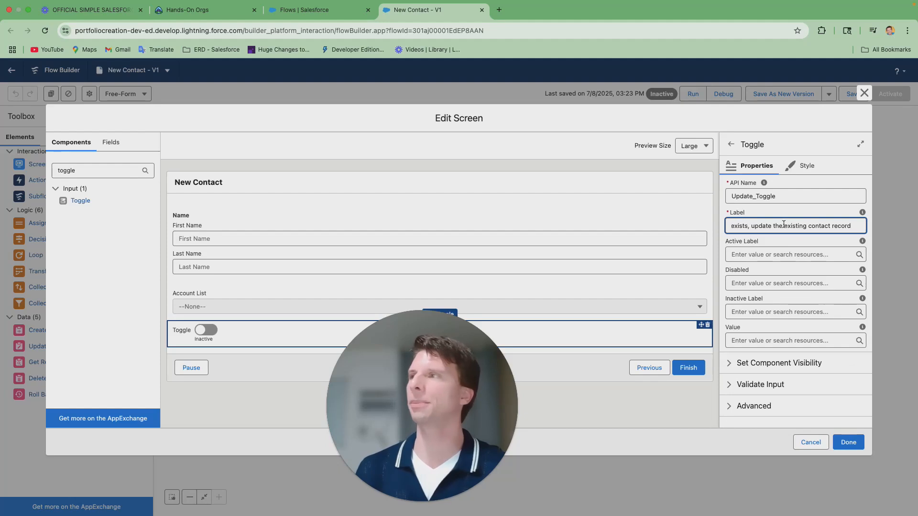
pyautogui.moveTo(784, 224); pyautogui.dragTo(729, 226)
pyautogui.click(739, 227)
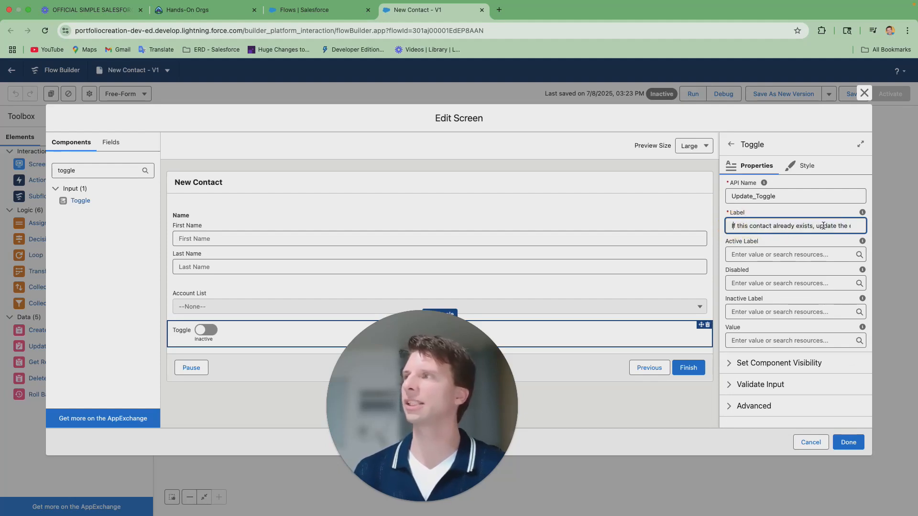
pyautogui.moveTo(823, 226); pyautogui.dragTo(850, 225)
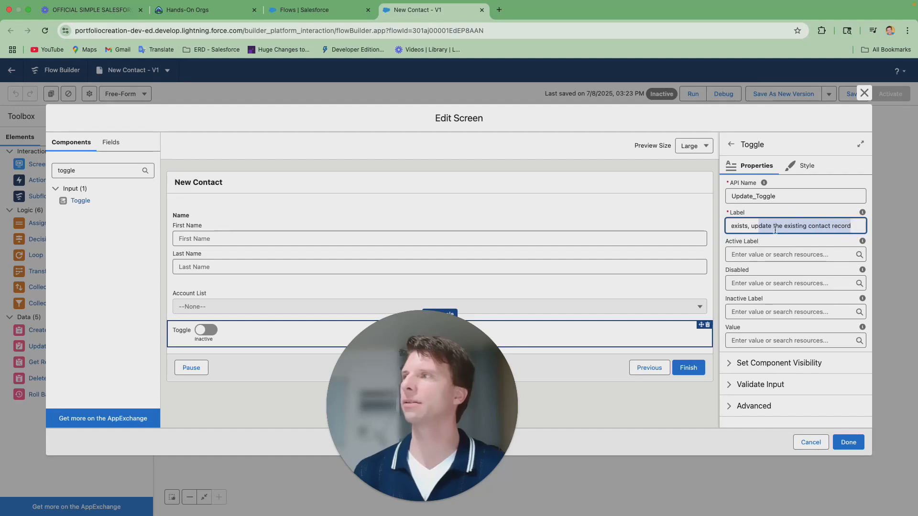
pyautogui.click(829, 227)
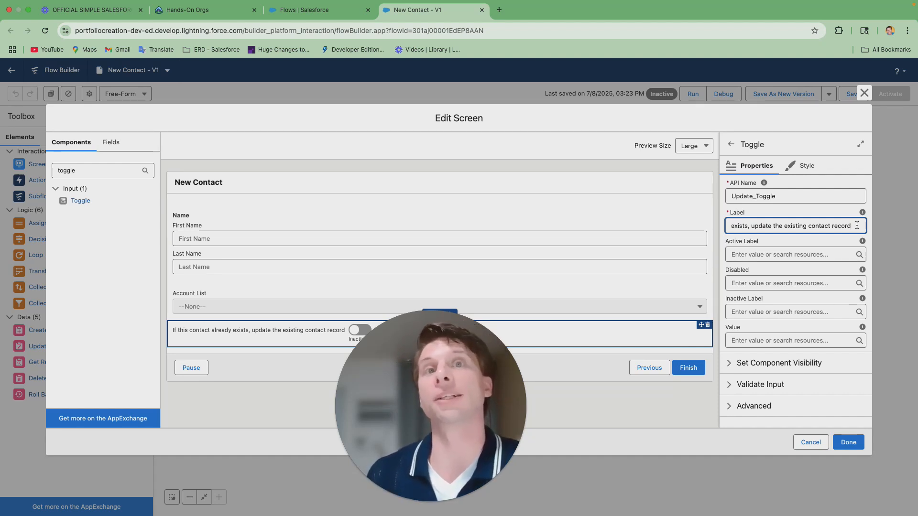
pyautogui.write('.')
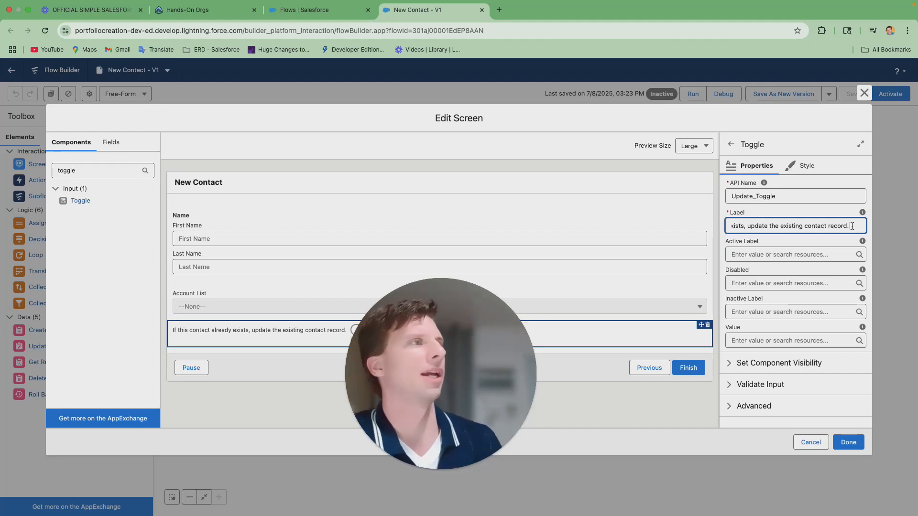
# Set the toggle's active label to "Update Existing" and leave its Disabled setting empty.
pyautogui.click(784, 254)
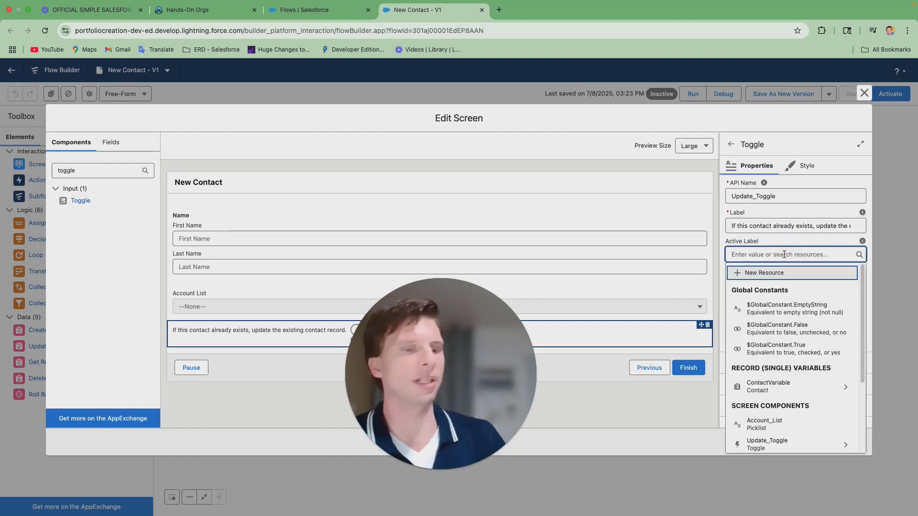
pyautogui.write('Update ')
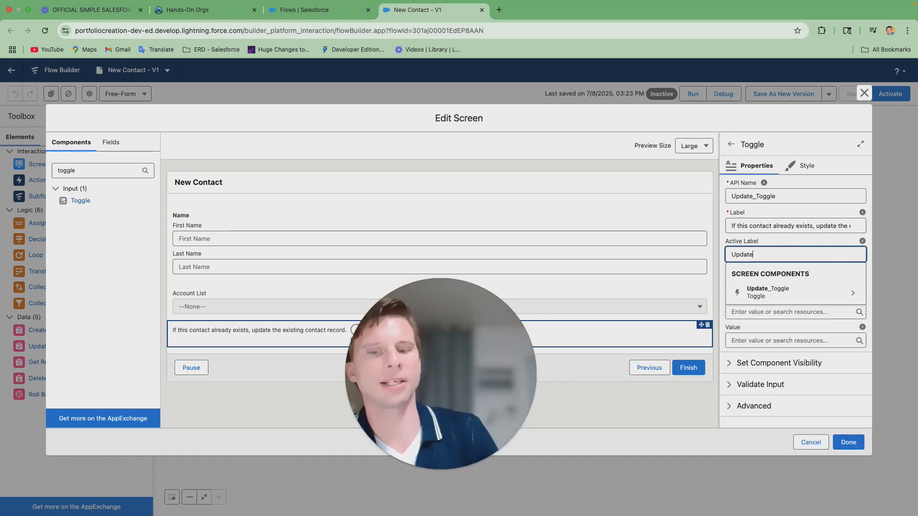
pyautogui.write('E')
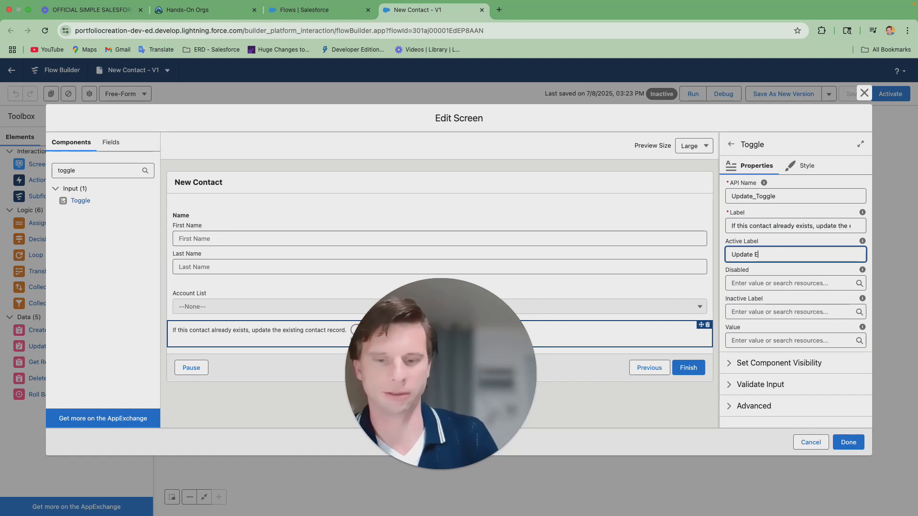
pyautogui.write('xisting')
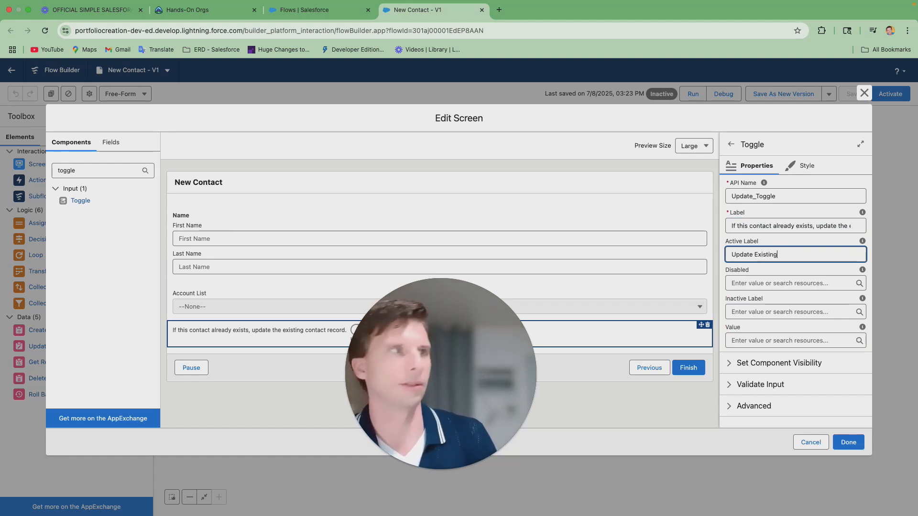
pyautogui.click(792, 284)
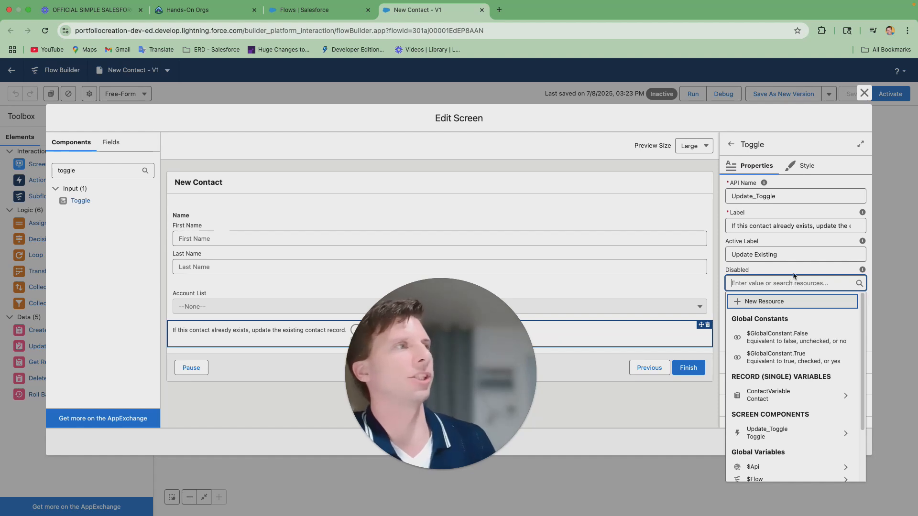
pyautogui.click(794, 271)
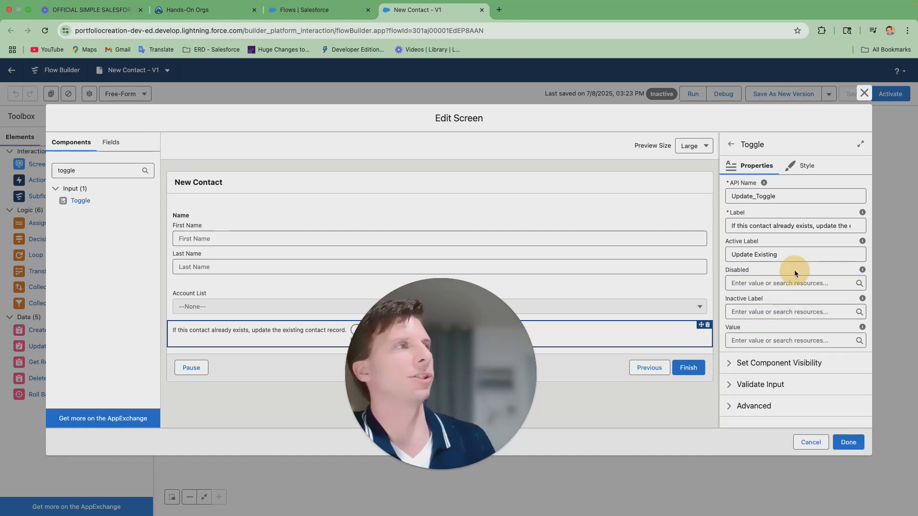
# Set the toggle's inactive label to "Create New Contact".
pyautogui.click(745, 316)
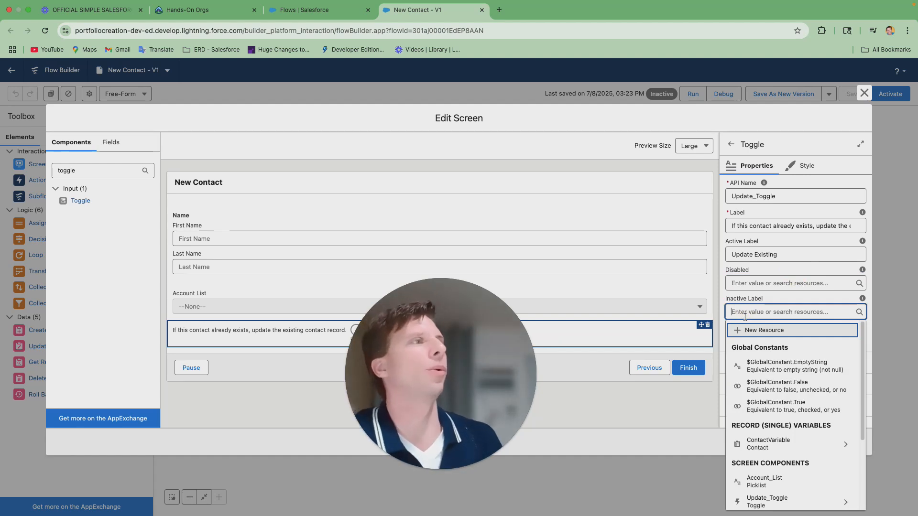
pyautogui.write('Create')
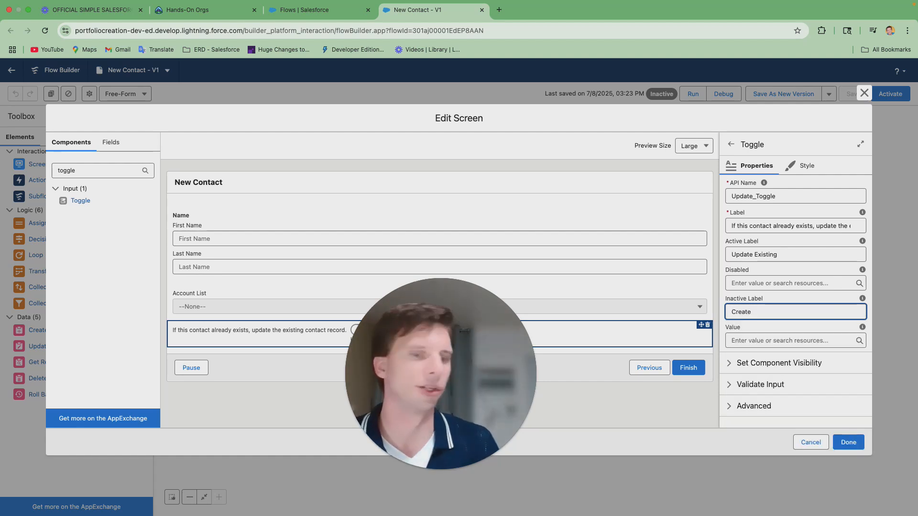
pyautogui.write(' Ne Contact')
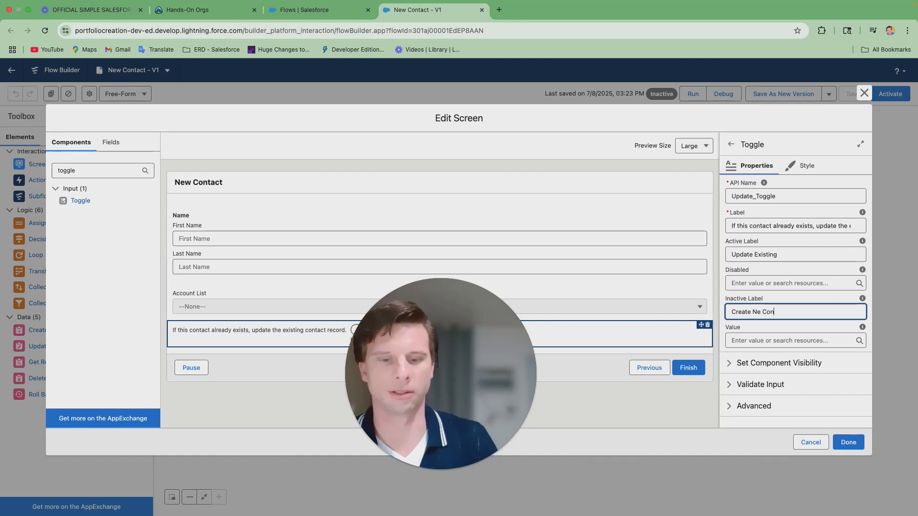
pyautogui.click(759, 317)
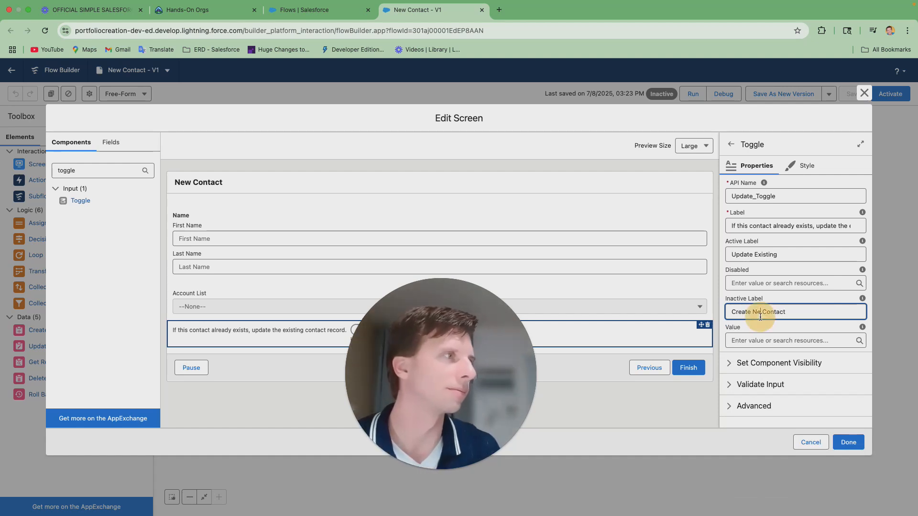
pyautogui.write('w')
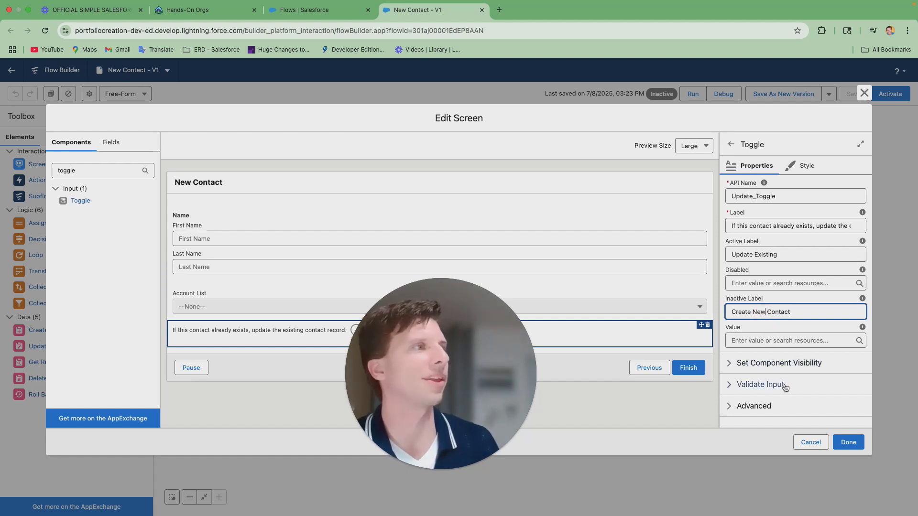
# Finish editing the Contact info Screen and reload the flow's page, confirming the reload.
pyautogui.click(846, 443)
pyautogui.press('super+r')
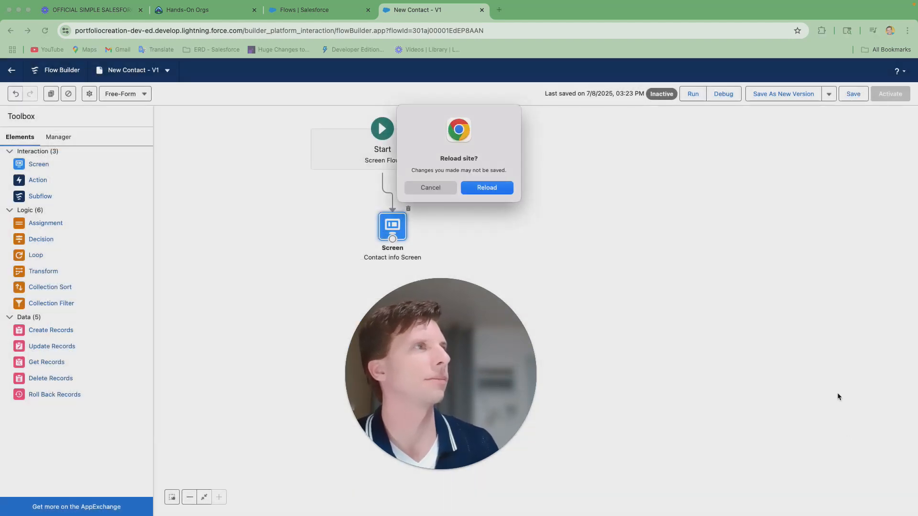
pyautogui.click(486, 188)
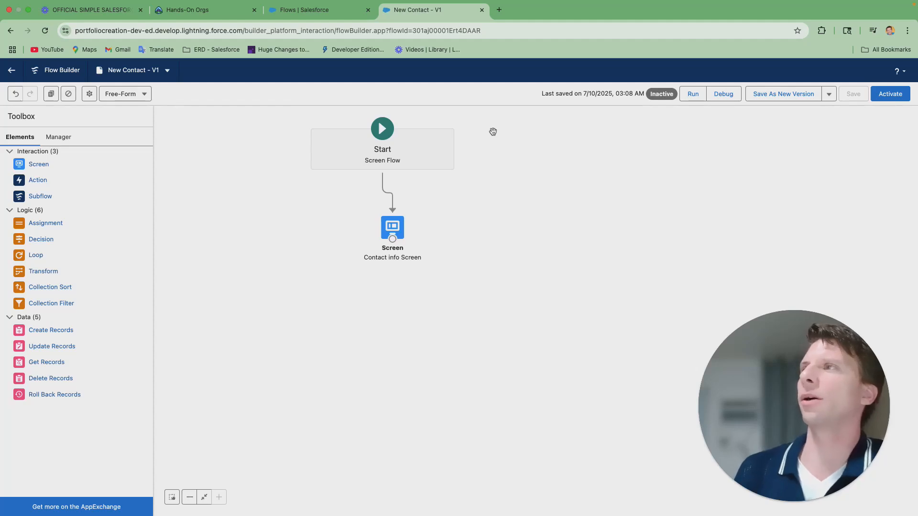
# Run the flow to check the Account List choices and both toggle states, and close the test run.
pyautogui.click(693, 94)
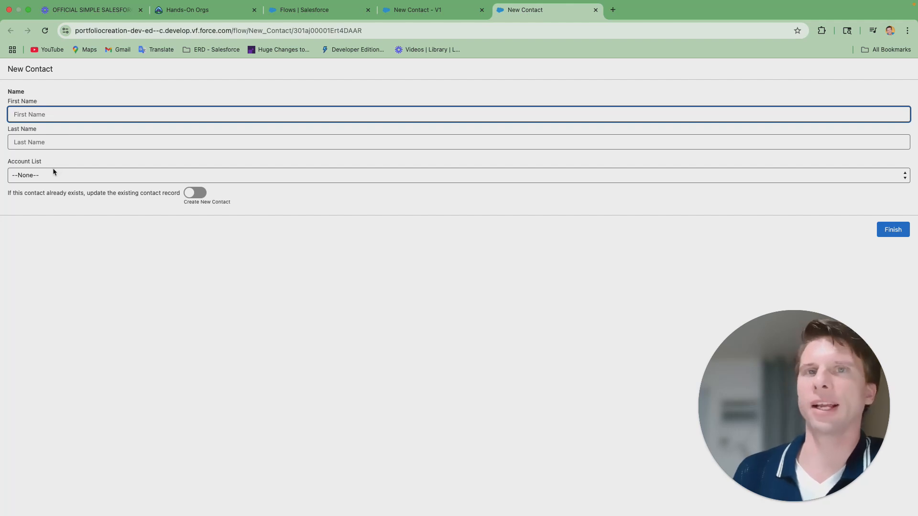
pyautogui.click(904, 178)
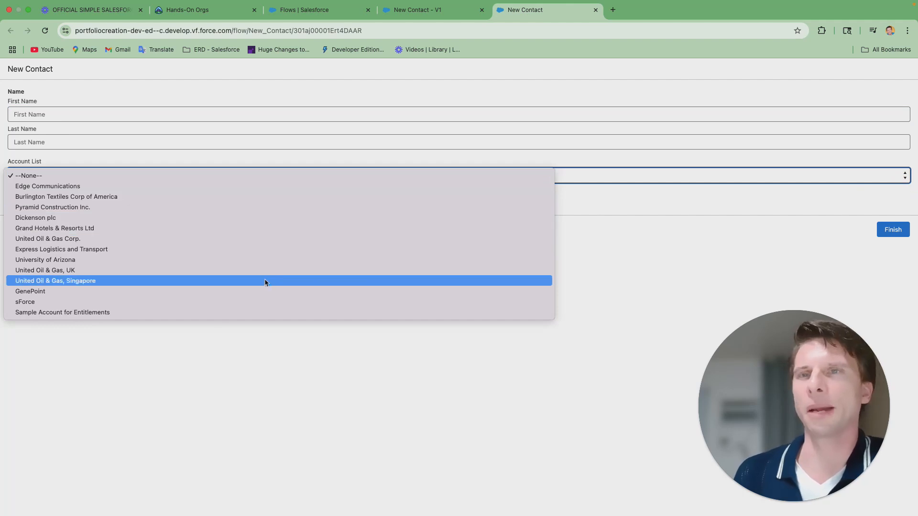
pyautogui.click(274, 390)
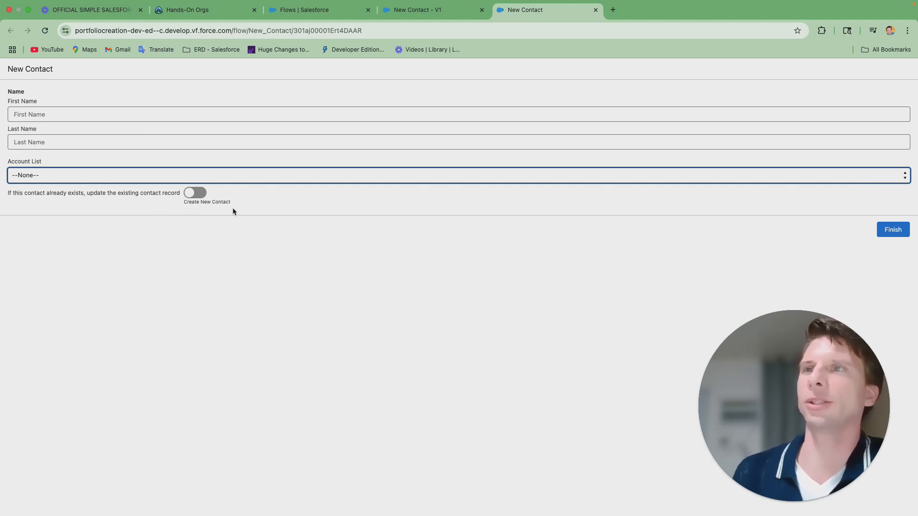
pyautogui.click(195, 193)
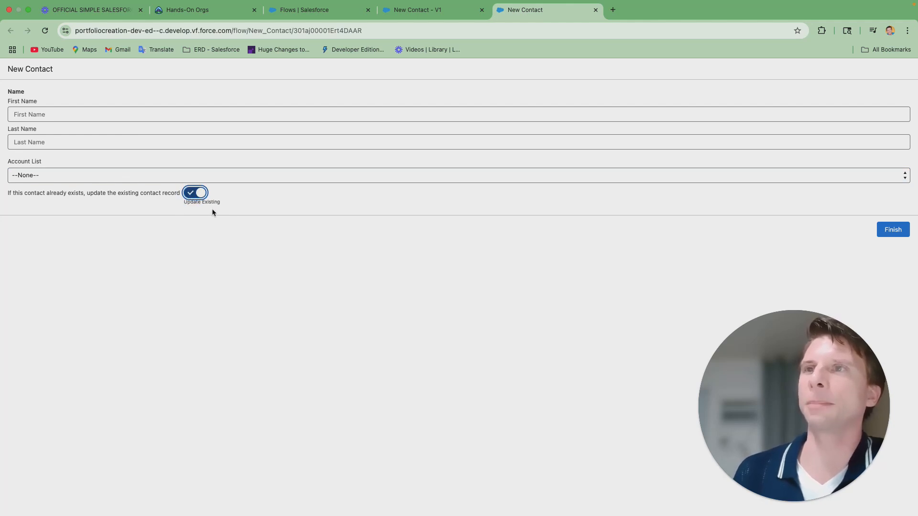
pyautogui.click(204, 194)
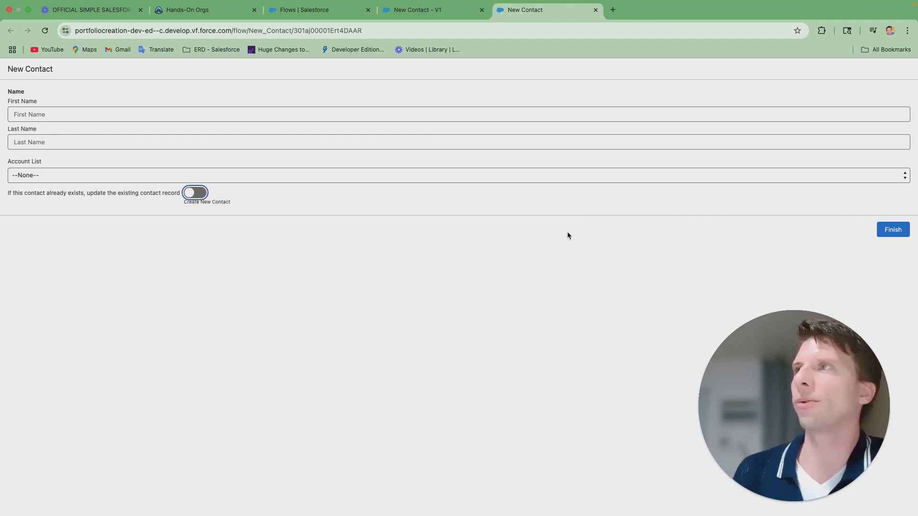
pyautogui.click(596, 12)
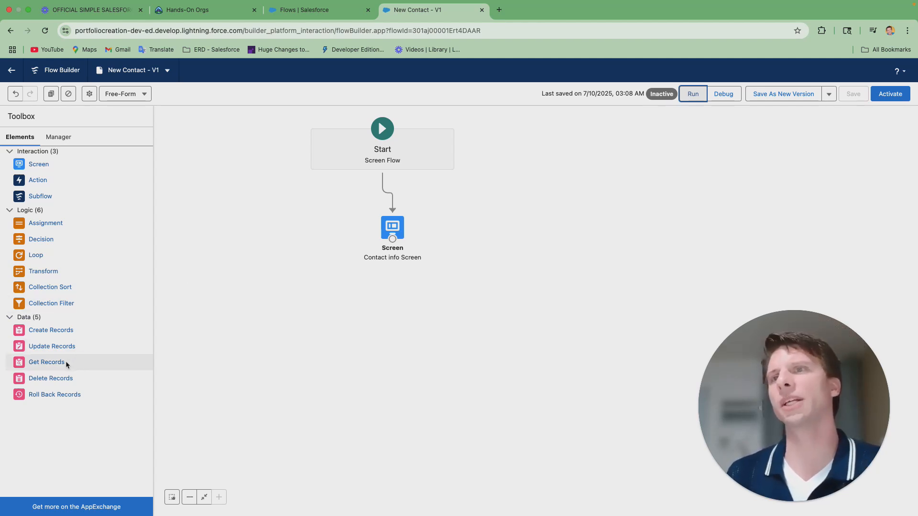
# Add a Get Records element below the Contact info Screen and label it "Find a Match", with API name Find_a_Match.
pyautogui.moveTo(65, 362); pyautogui.dragTo(394, 310)
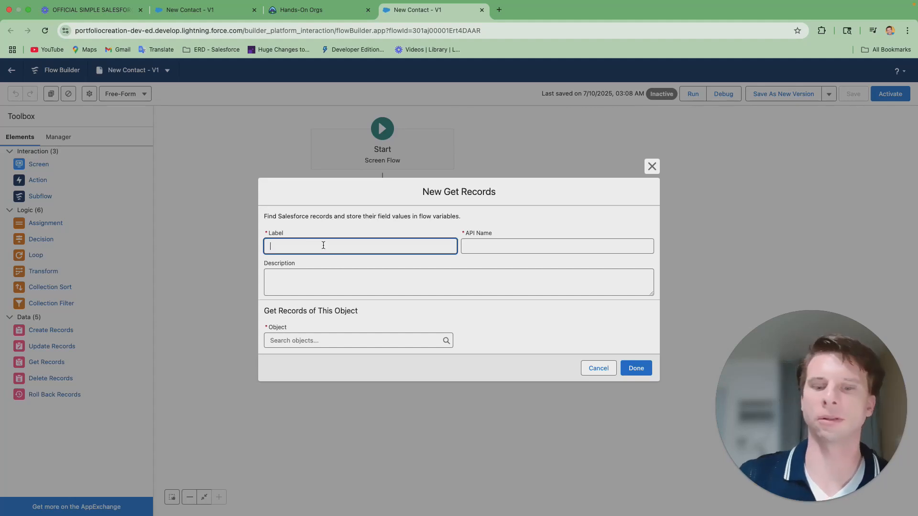
pyautogui.write('Find a ')
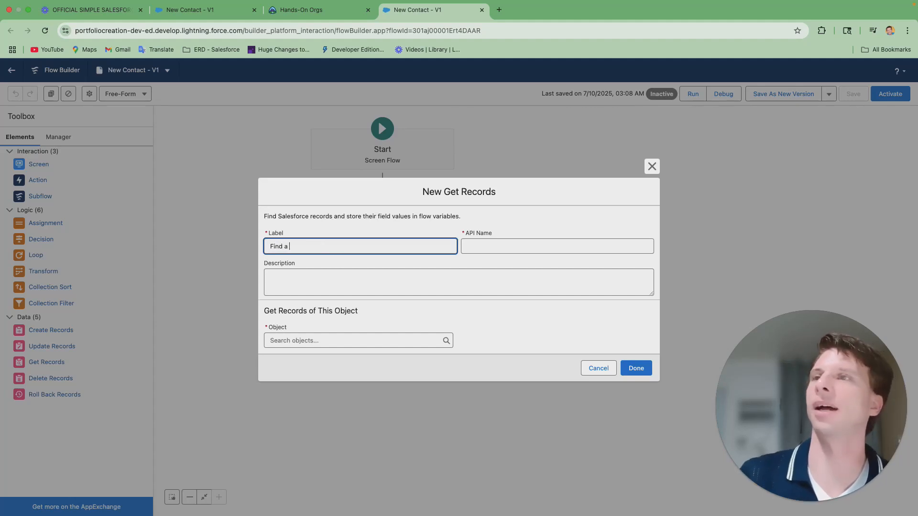
pyautogui.write('Match')
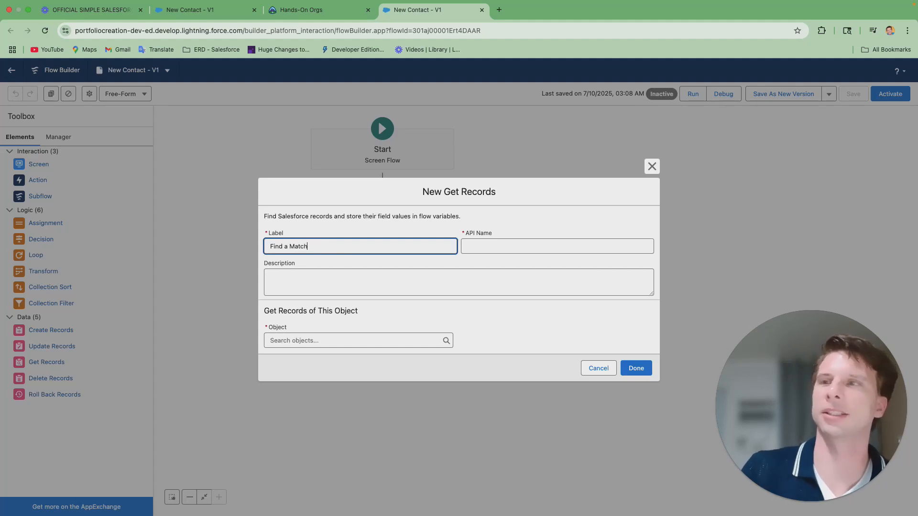
pyautogui.press('Tab')
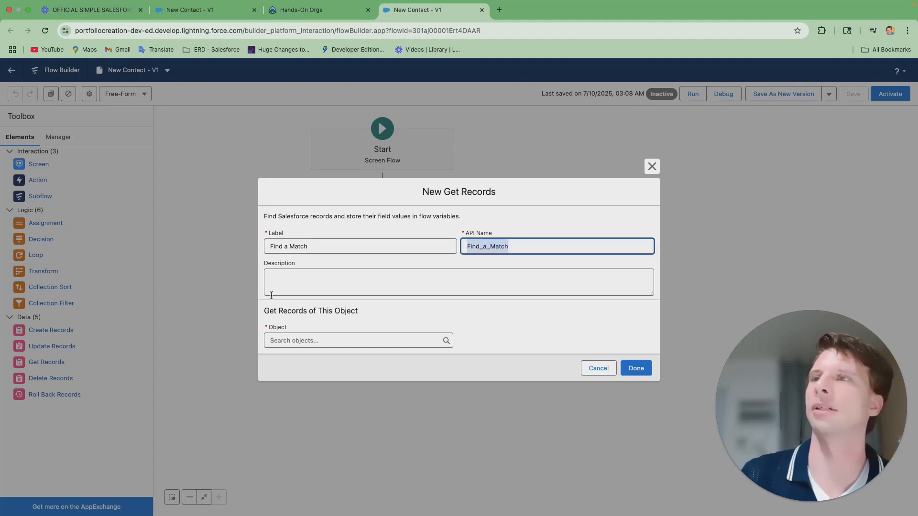
# Set Contact as the object whose records the Find a Match element retrieves.
pyautogui.click(306, 340)
pyautogui.write('C')
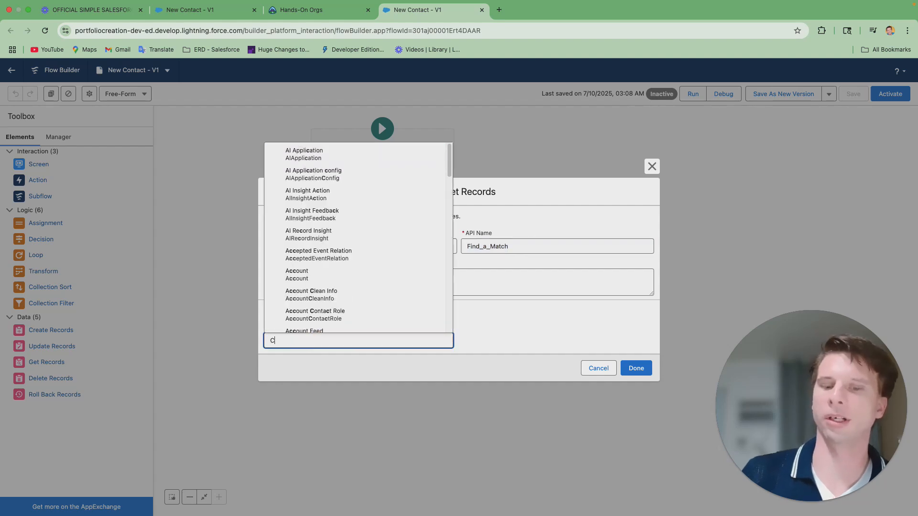
pyautogui.write('ontact')
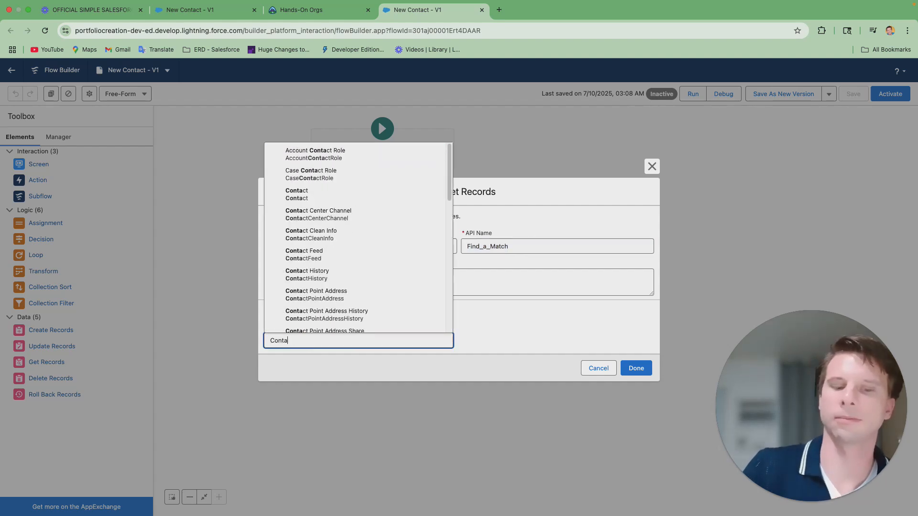
pyautogui.click(323, 197)
pyautogui.click(323, 191)
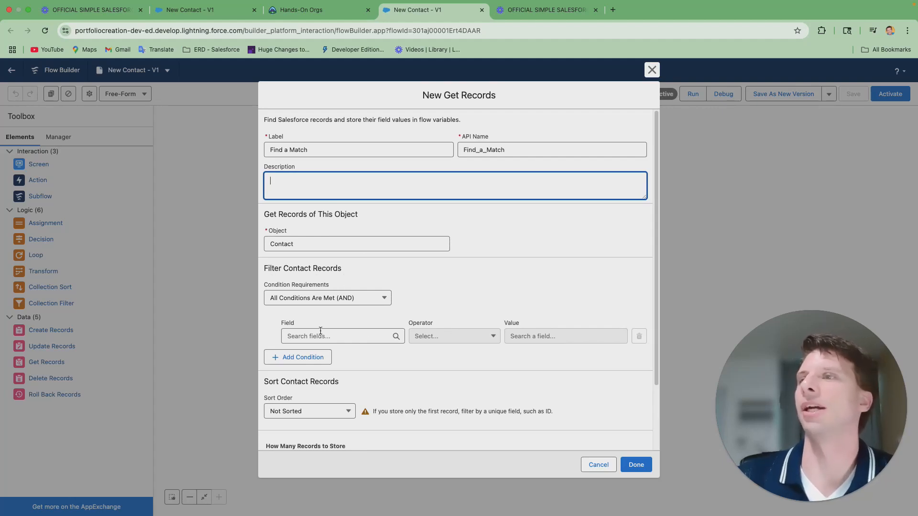
# Filter the Contact records with the condition First Name Equals ContactVariable > First Name.
pyautogui.click(350, 334)
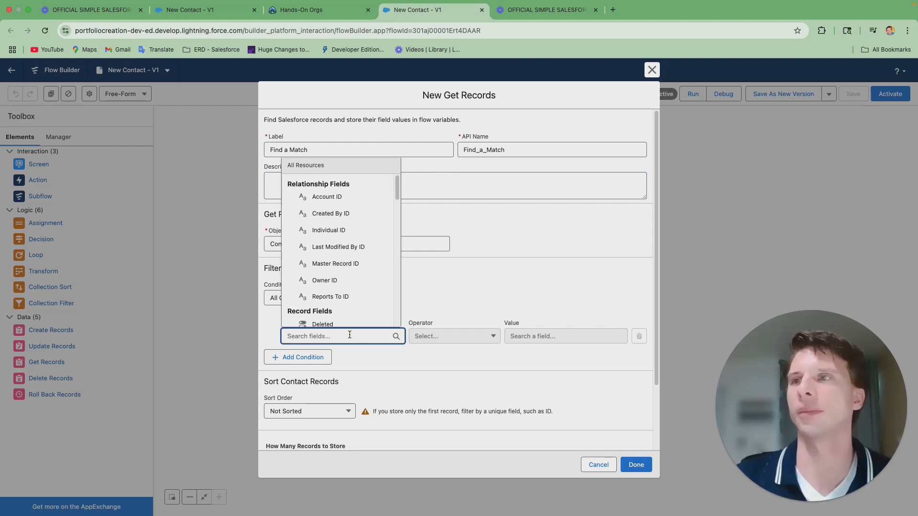
pyautogui.click(435, 295)
pyautogui.click(337, 332)
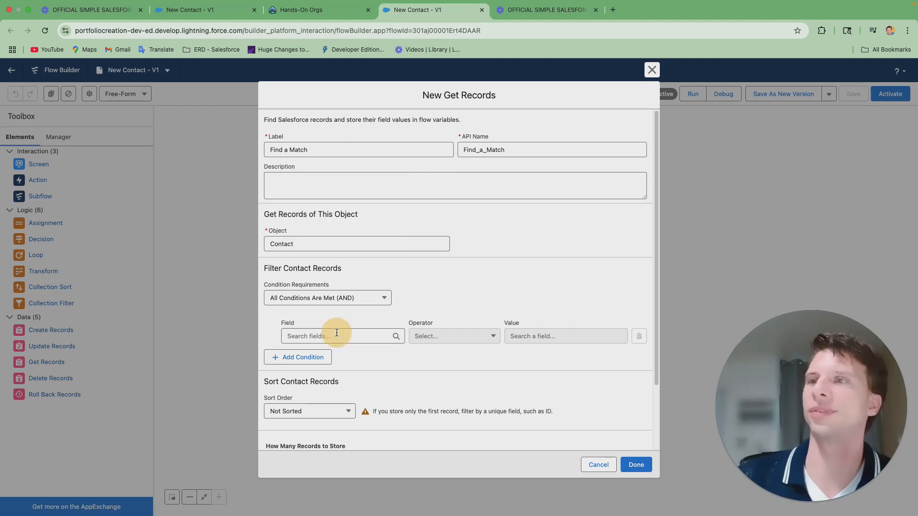
pyautogui.write('first')
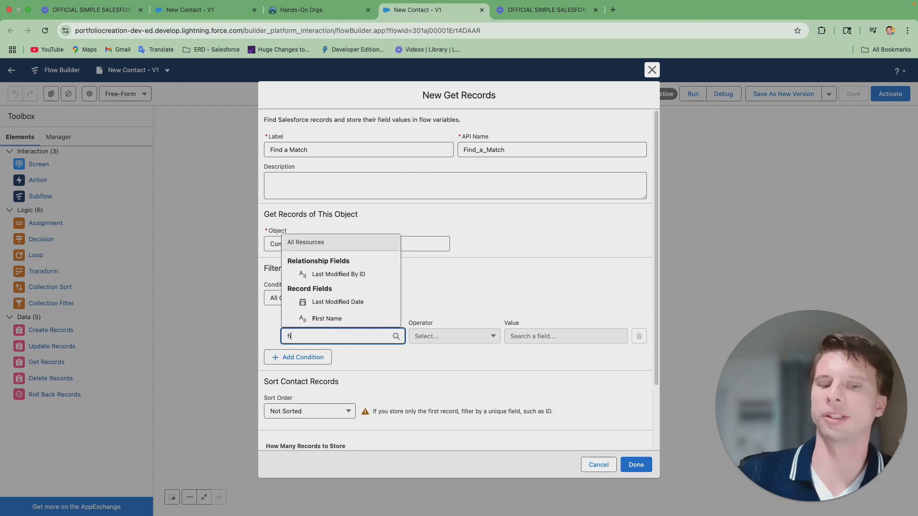
pyautogui.click(348, 319)
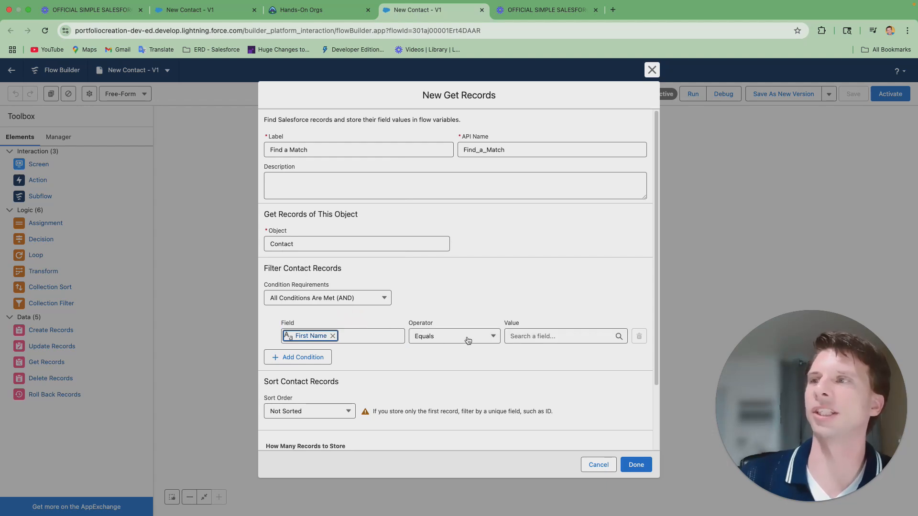
pyautogui.click(535, 334)
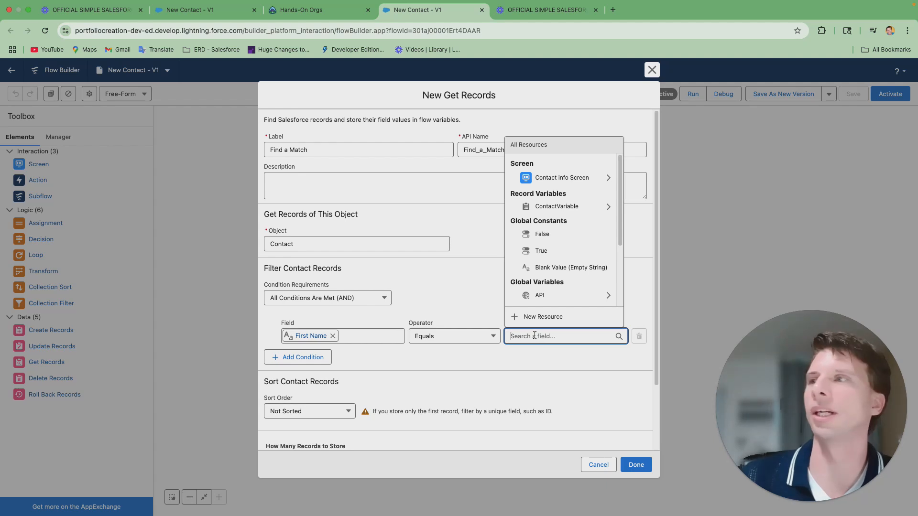
pyautogui.click(582, 206)
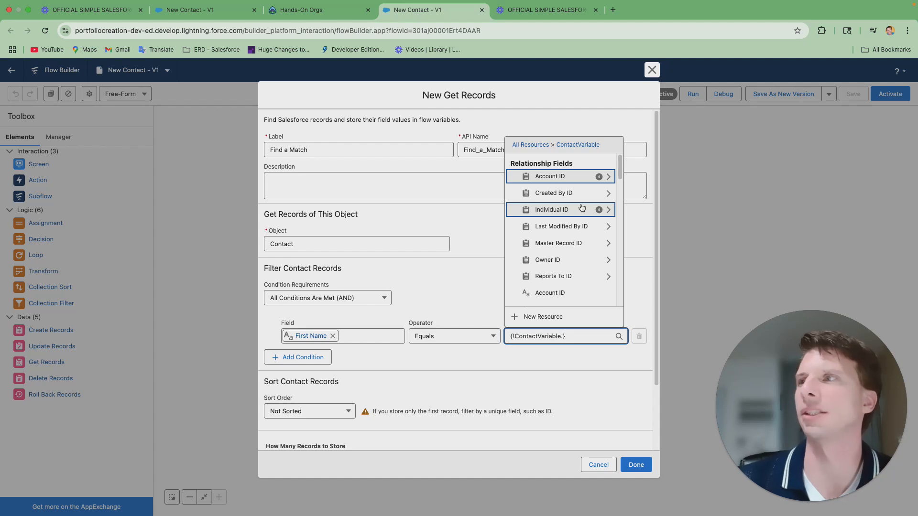
pyautogui.write('first')
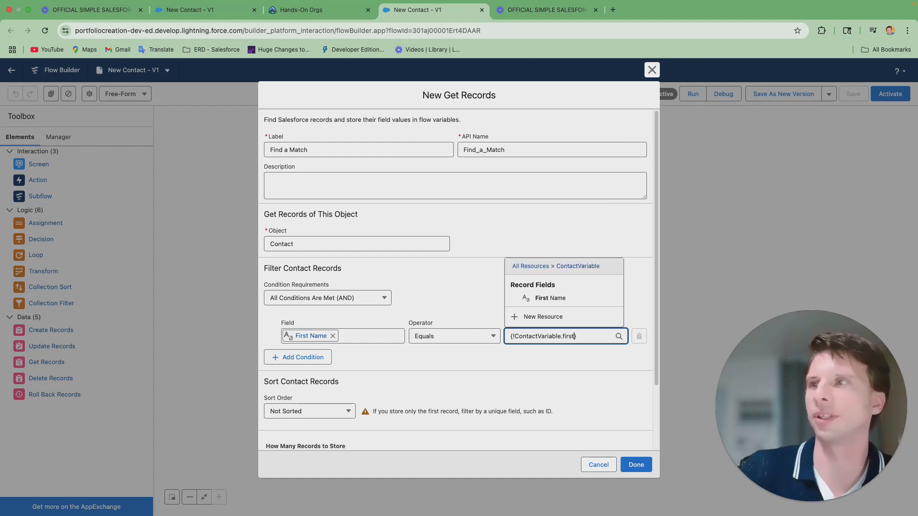
pyautogui.click(567, 297)
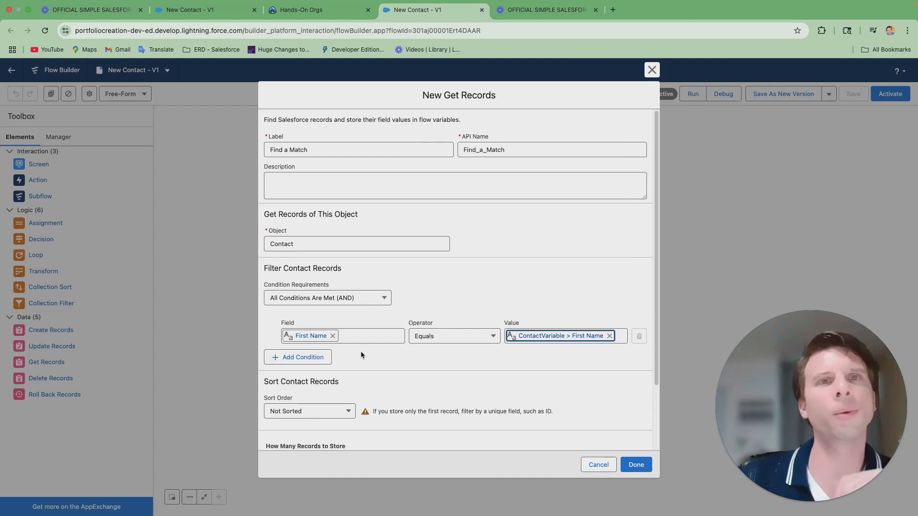
# Add a second filter condition on the Last Name field with the Equals operator.
pyautogui.click(319, 358)
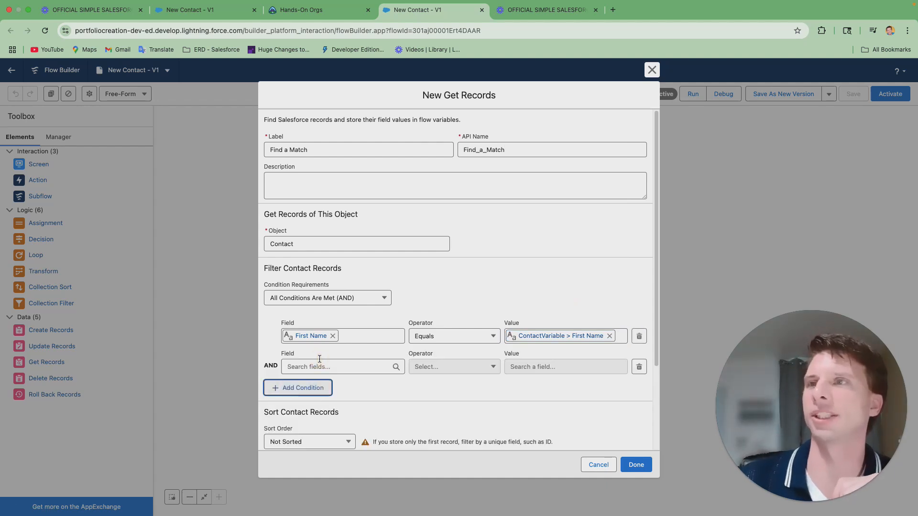
pyautogui.click(310, 366)
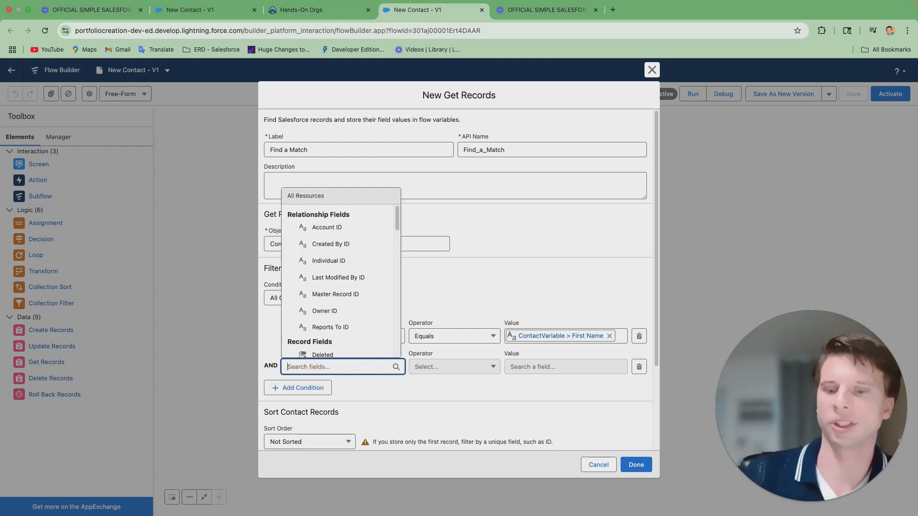
pyautogui.write('Last')
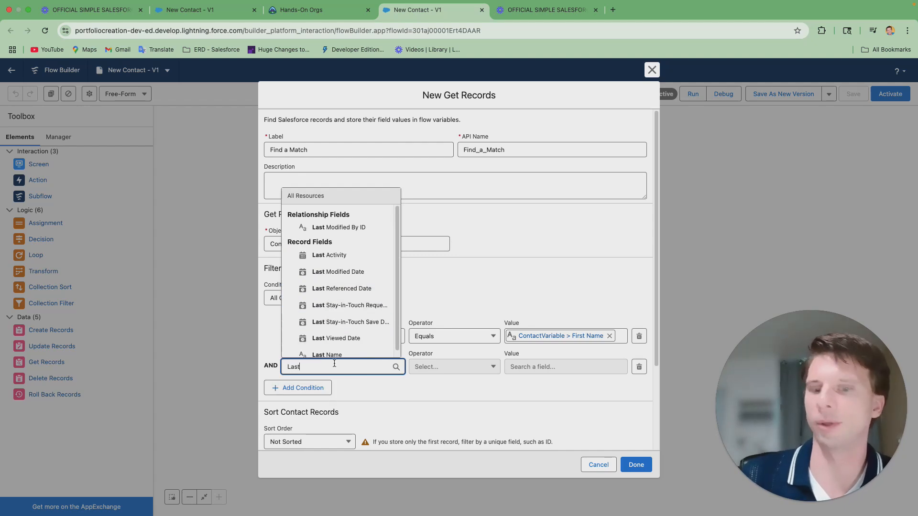
pyautogui.write('na')
pyautogui.press('BackSpace')
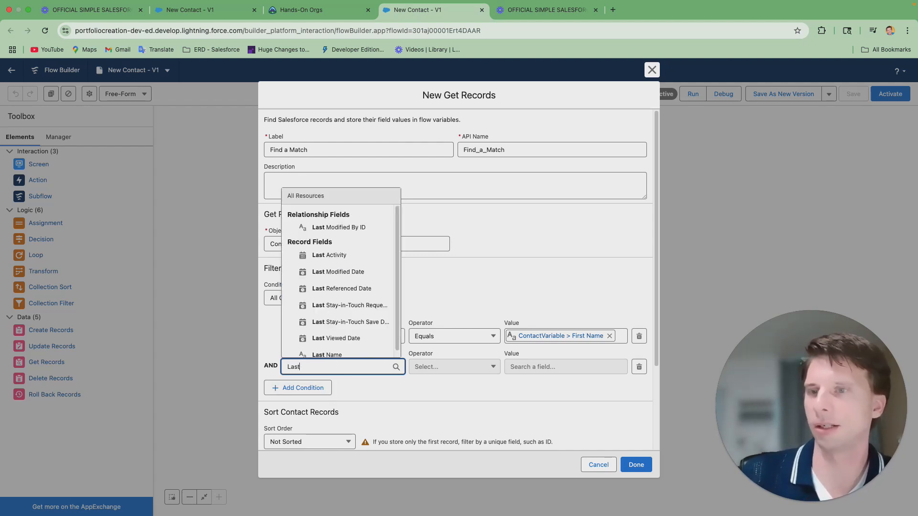
pyautogui.write('name')
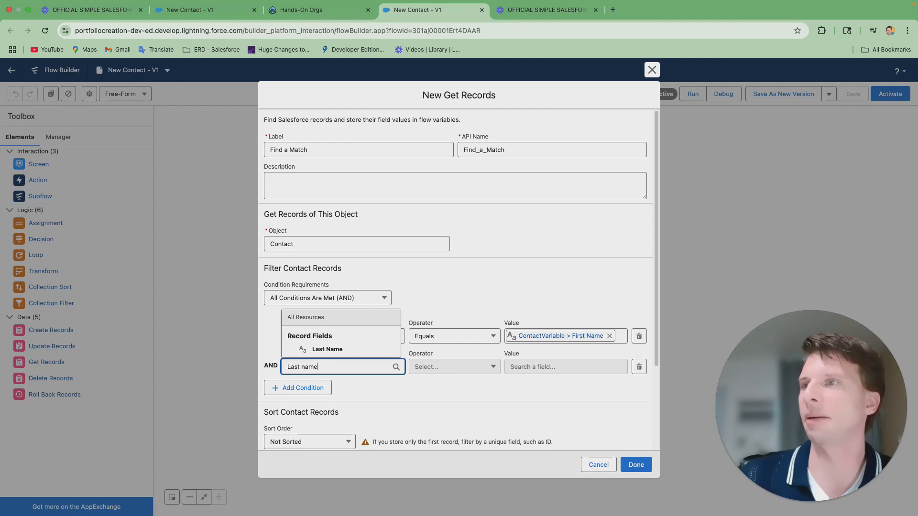
pyautogui.click(328, 349)
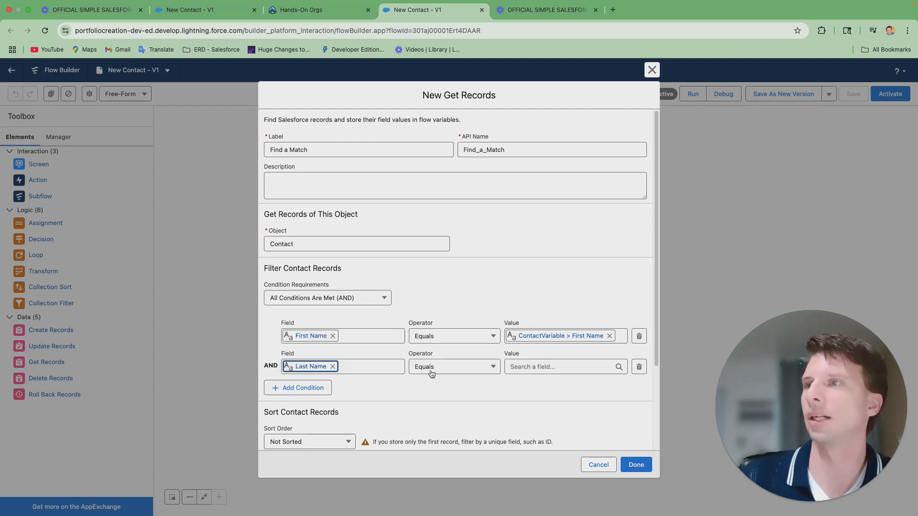
# Set the Last Name condition's value to ContactVariable > Last Name.
pyautogui.click(527, 367)
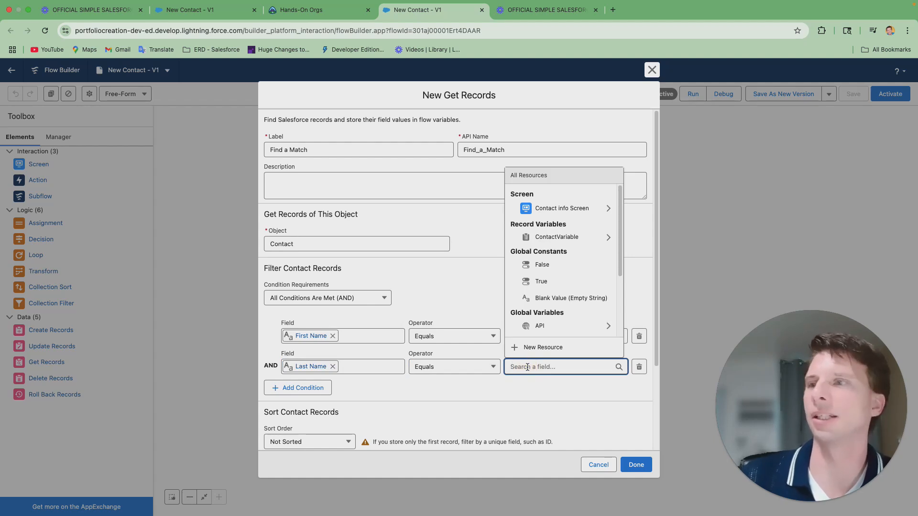
pyautogui.write('con')
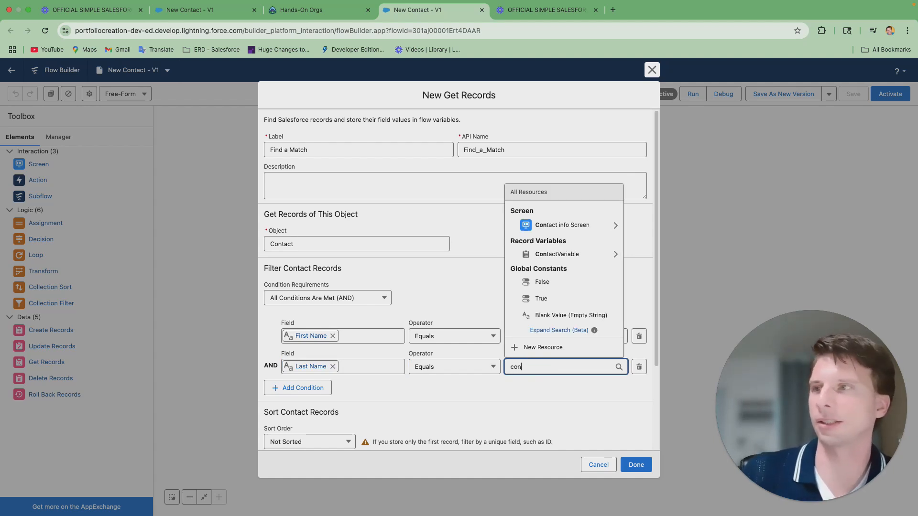
pyautogui.write('tact')
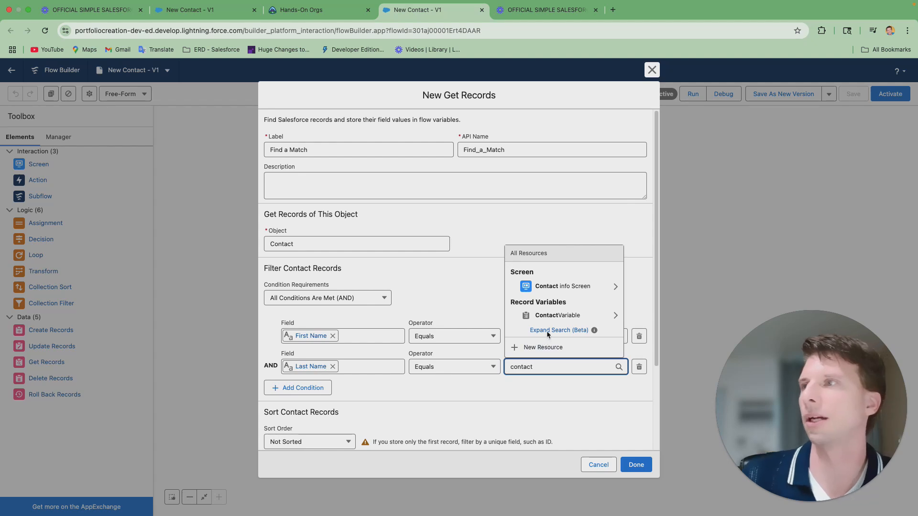
pyautogui.click(555, 316)
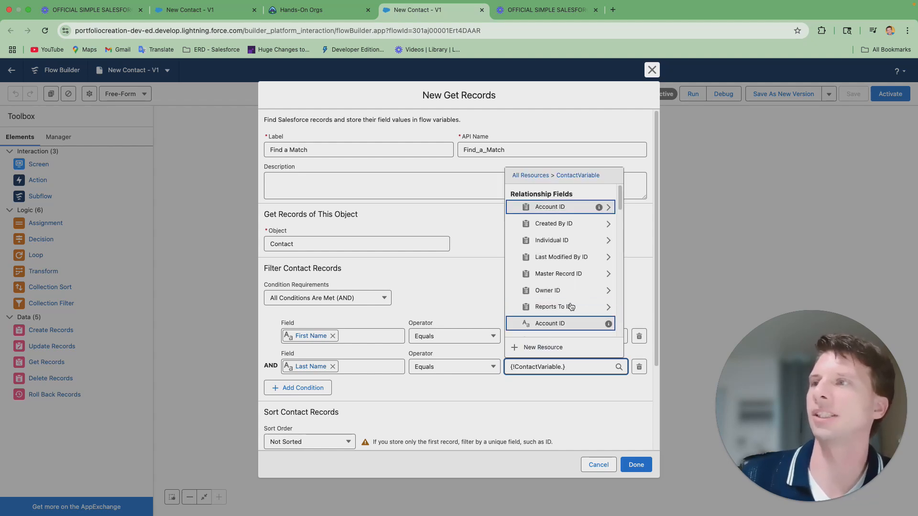
pyautogui.write('lat')
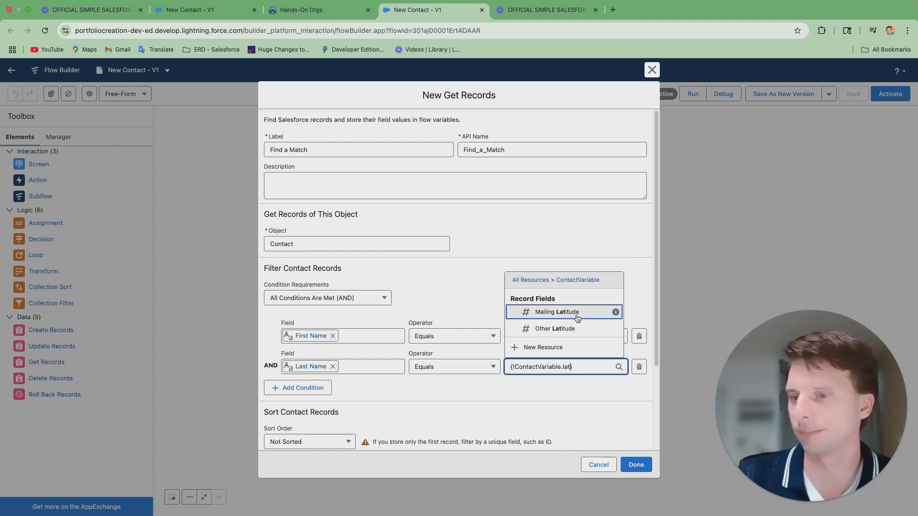
pyautogui.press('BackSpace')
pyautogui.write('st')
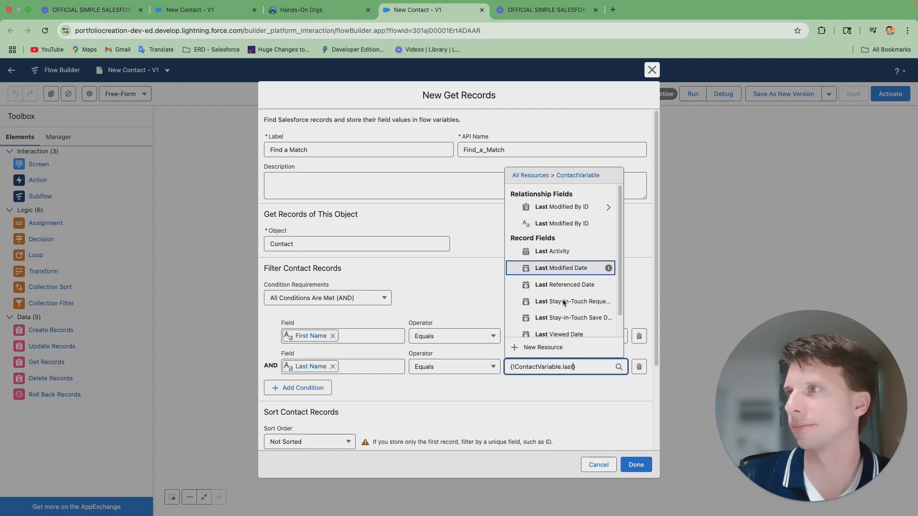
pyautogui.write(' nam')
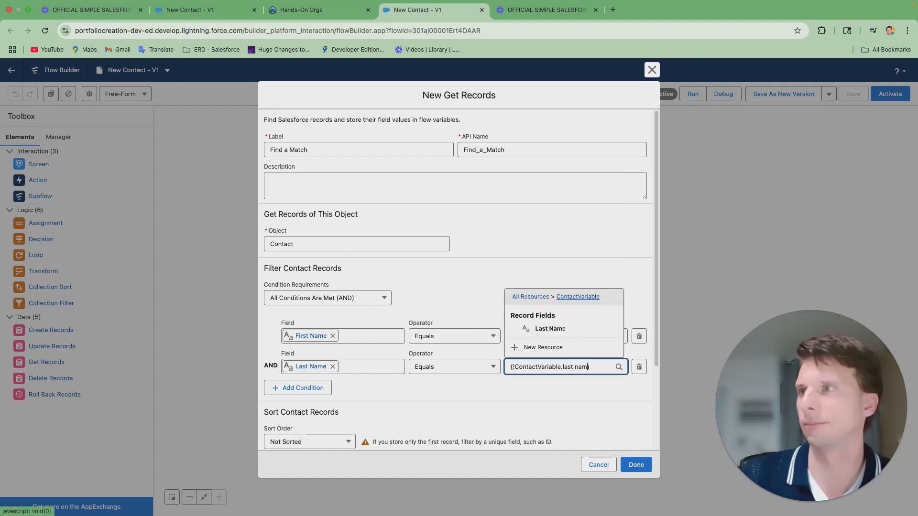
pyautogui.click(551, 328)
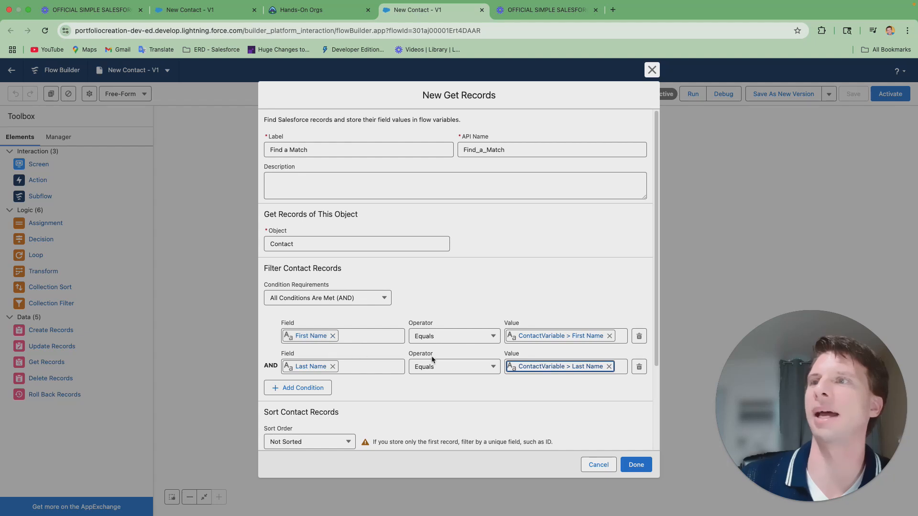
# Keep the condition requirements at All Conditions Are Met (AND) and finish the Find a Match element.
pyautogui.click(363, 297)
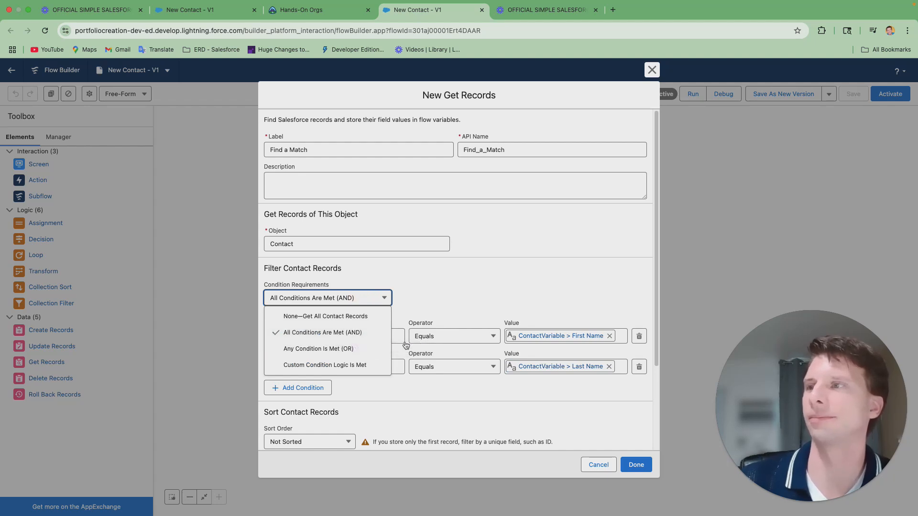
pyautogui.click(373, 336)
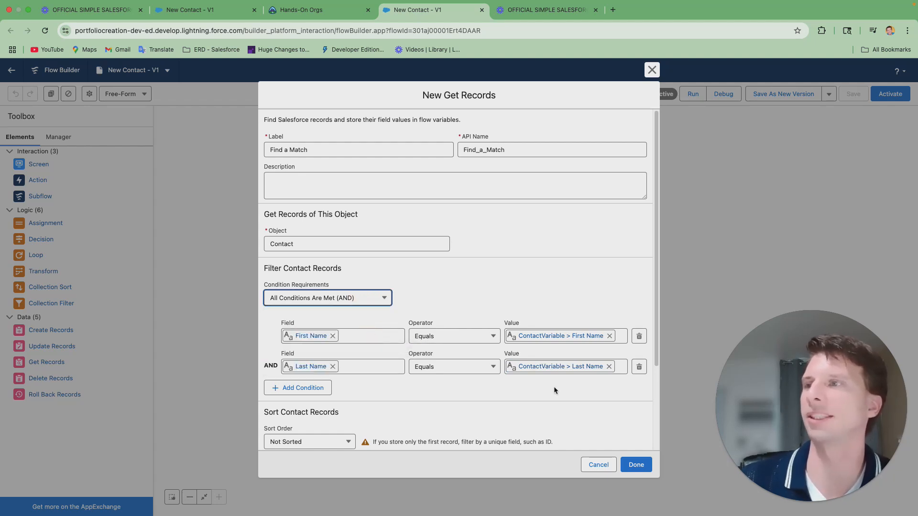
pyautogui.scroll(-3, 561, 415)
pyautogui.scroll(-1, 562, 419)
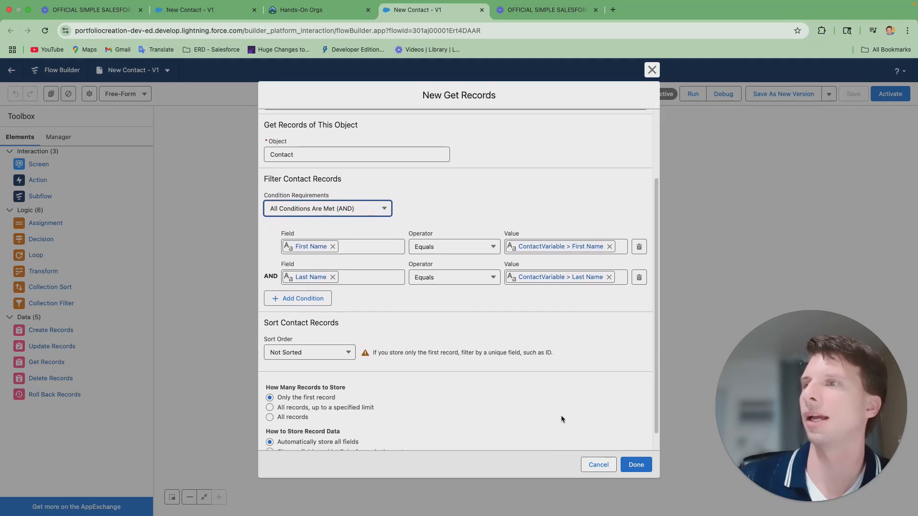
pyautogui.click(636, 465)
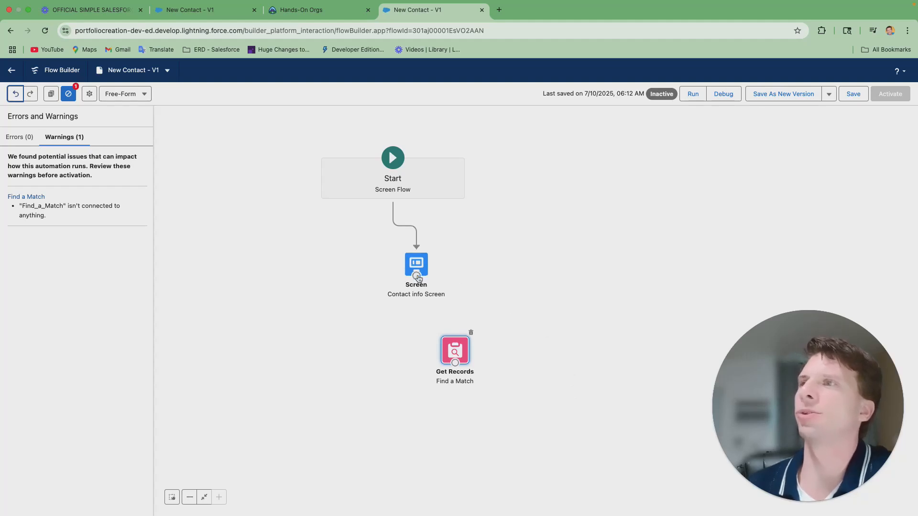
# Connect the Contact info Screen to the Find a Match element and save the flow.
pyautogui.moveTo(417, 276); pyautogui.dragTo(454, 339)
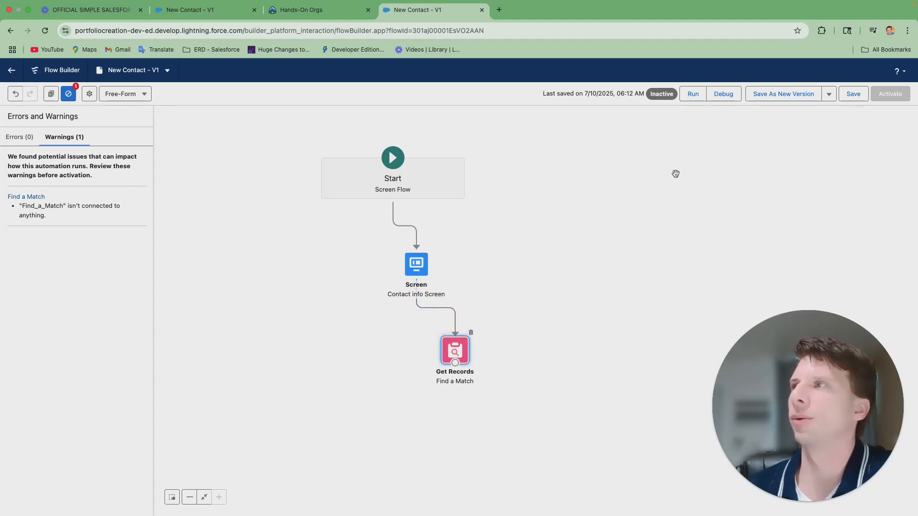
pyautogui.click(853, 96)
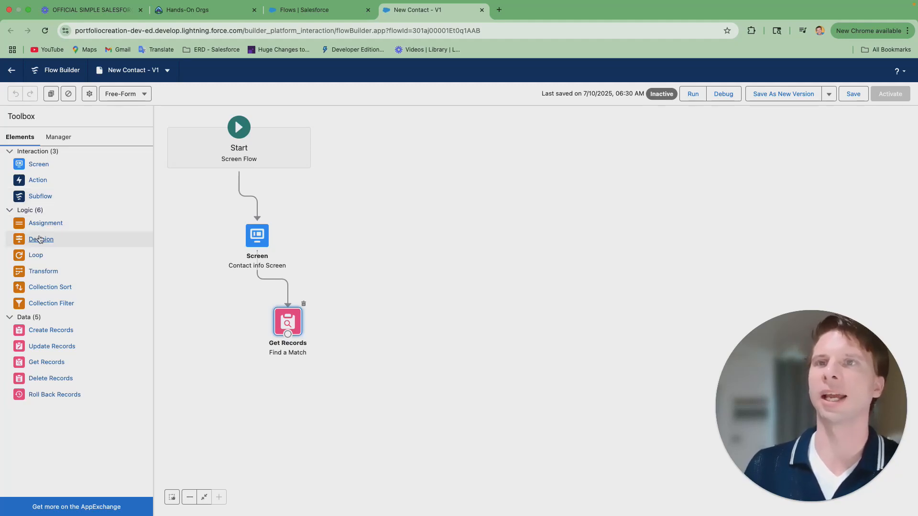
# Add a Decision element beside Find a Match on the canvas and label it "Update or Create?".
pyautogui.moveTo(49, 237); pyautogui.dragTo(338, 339)
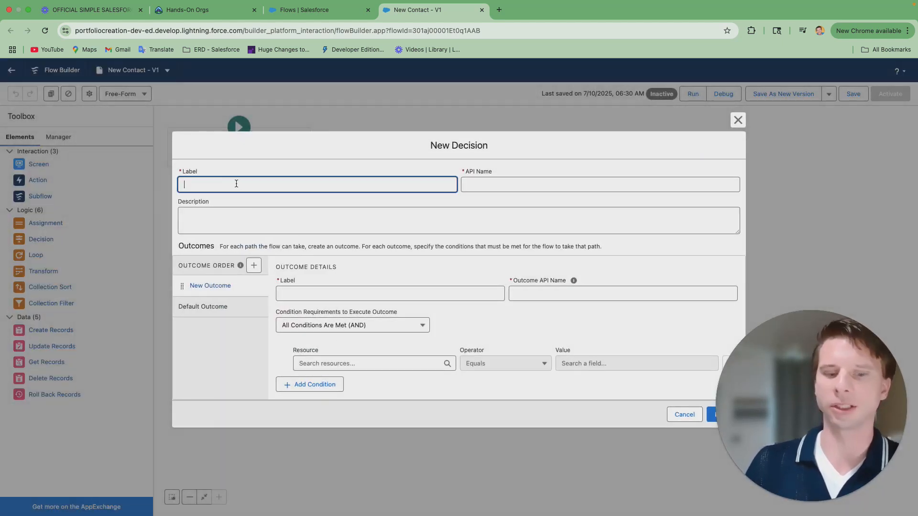
pyautogui.write('Upda')
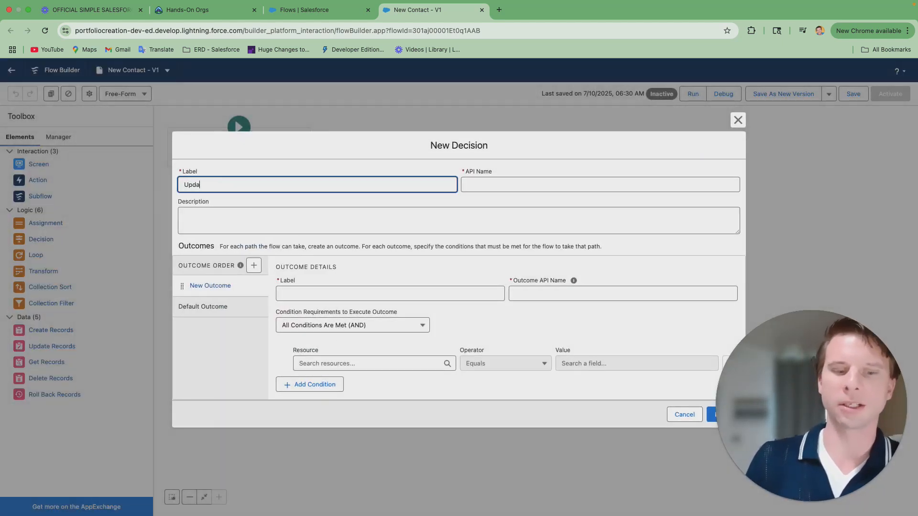
pyautogui.write('te or ')
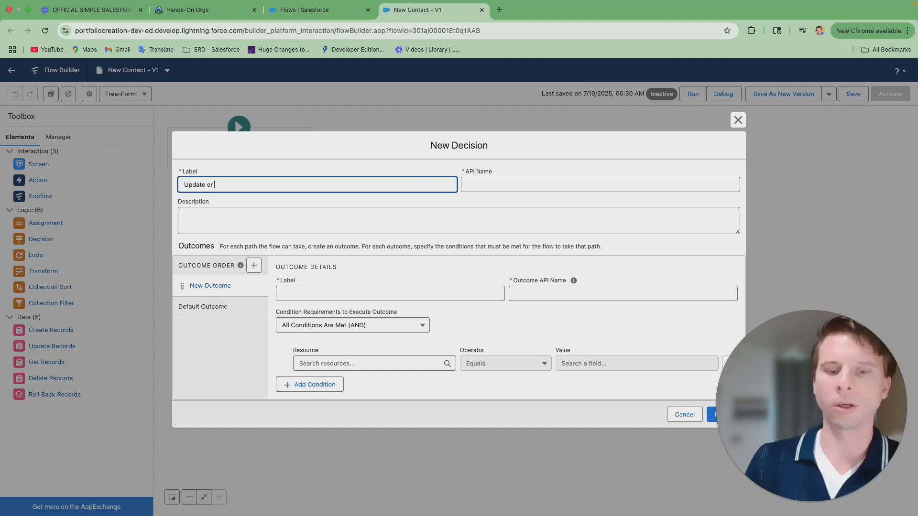
pyautogui.write('Cre')
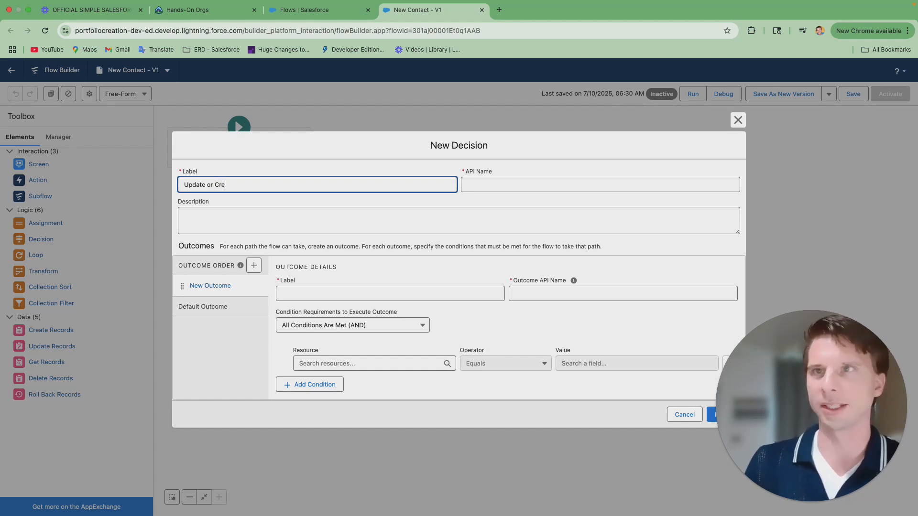
pyautogui.write('ate?')
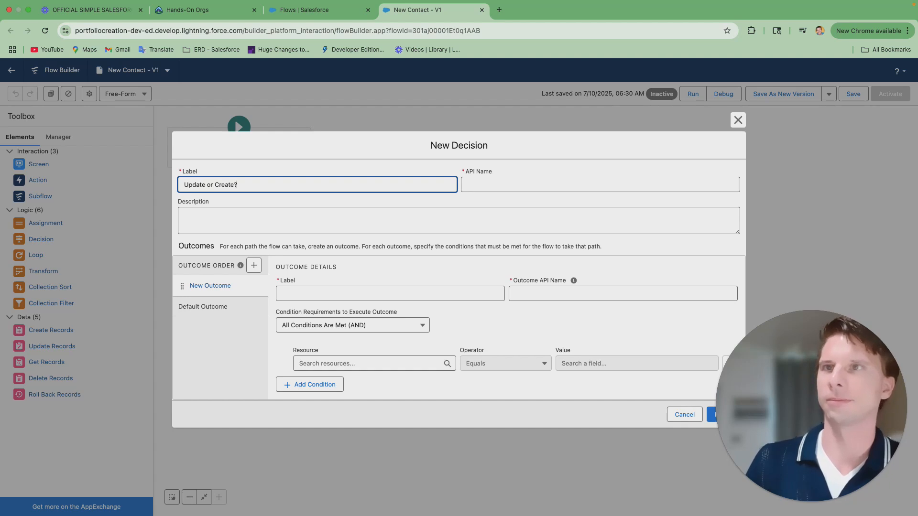
pyautogui.press('Tab')
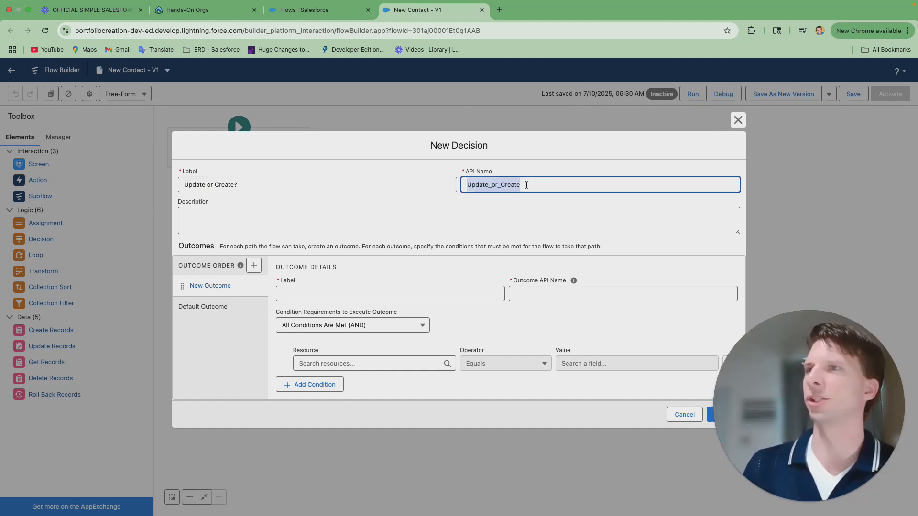
# Label the decision's first outcome "Update Existing", with the matching API name Update_Existing.
pyautogui.click(280, 292)
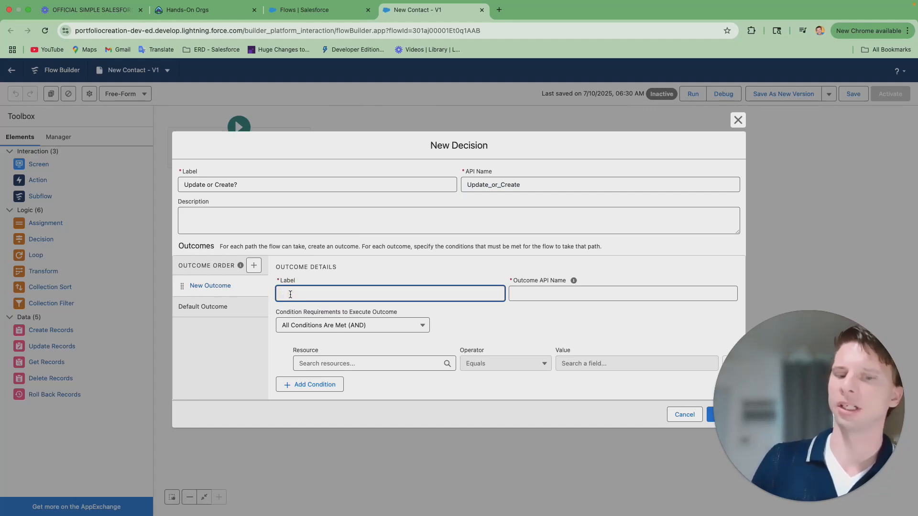
pyautogui.write('UPdate')
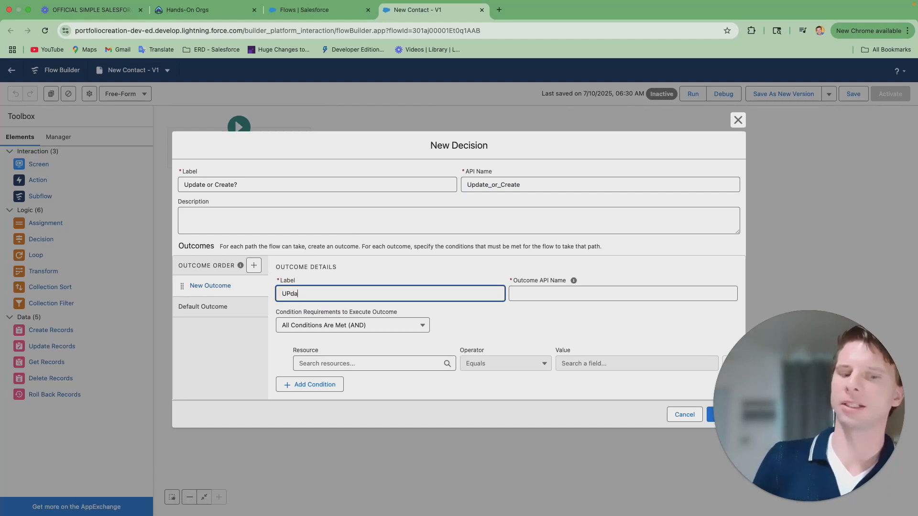
pyautogui.press('BackSpace')
pyautogui.press('BackSpace')
pyautogui.press('BackSpace')
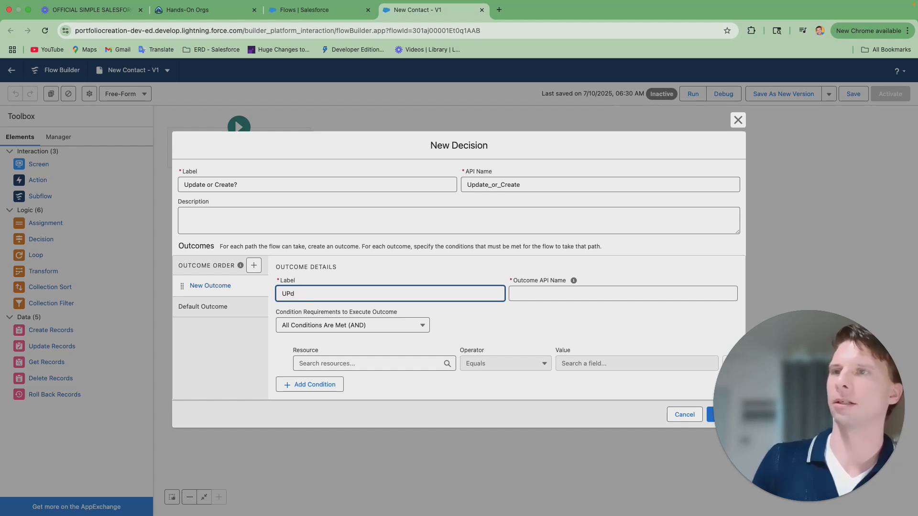
pyautogui.press('BackSpace')
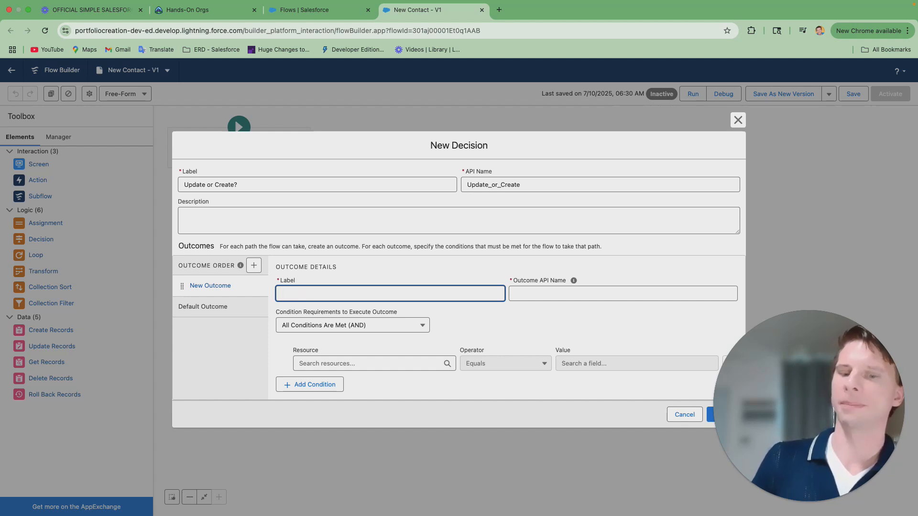
pyautogui.write('Update ')
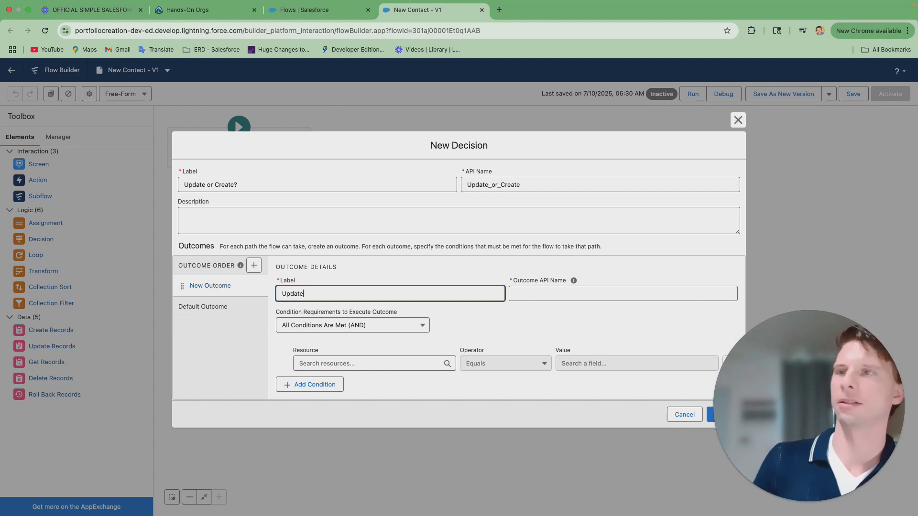
pyautogui.write('Exis')
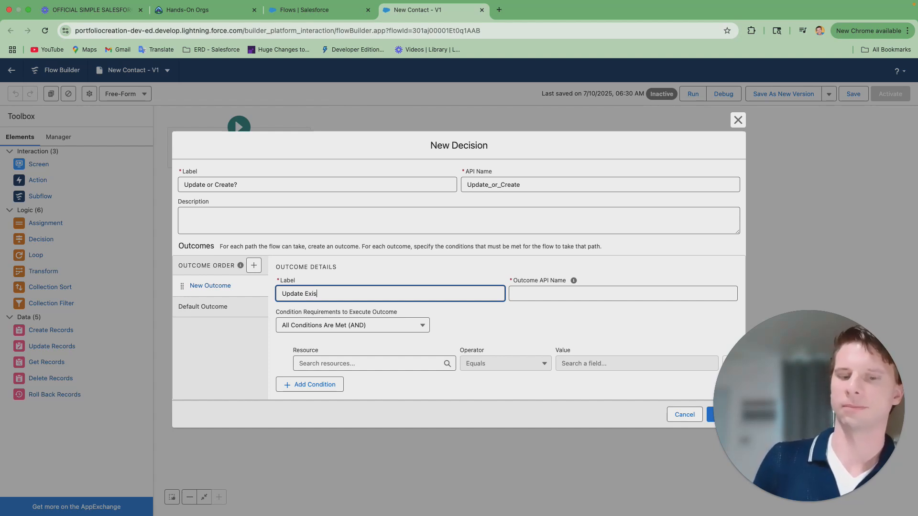
pyautogui.write('ting')
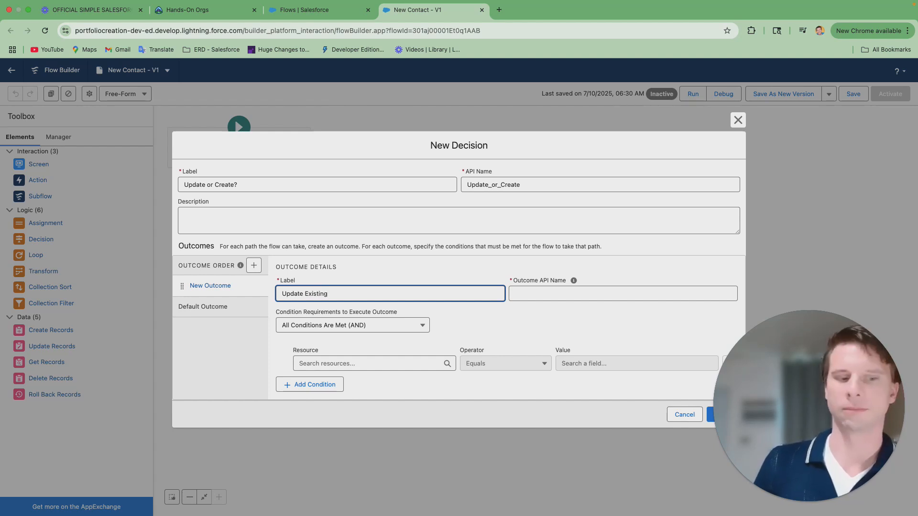
pyautogui.press('Tab')
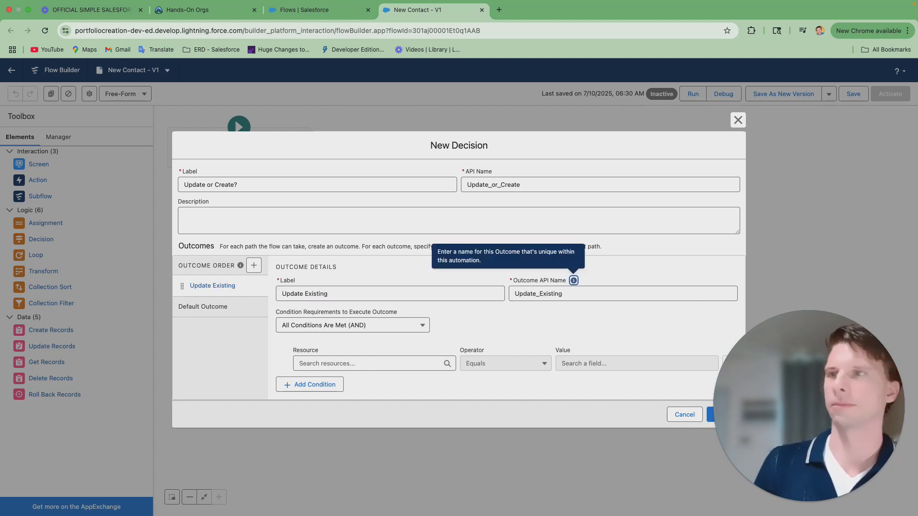
# Set the Update Existing outcome's first condition to Update_Toggle > Value Equals True.
pyautogui.click(364, 364)
pyautogui.write('to')
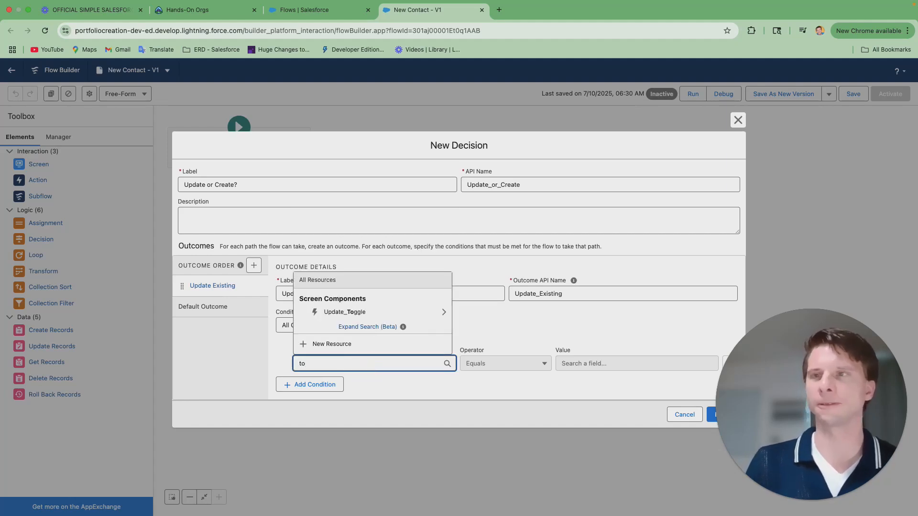
pyautogui.write('gg')
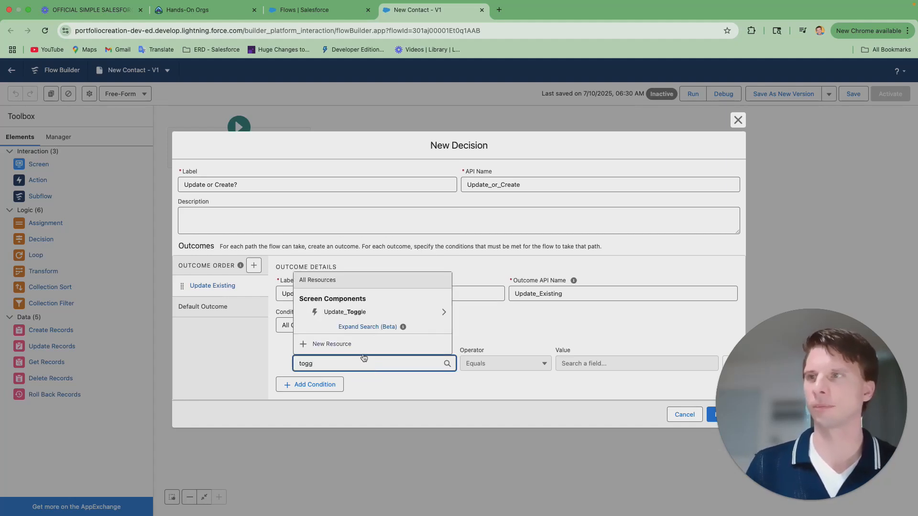
pyautogui.click(368, 312)
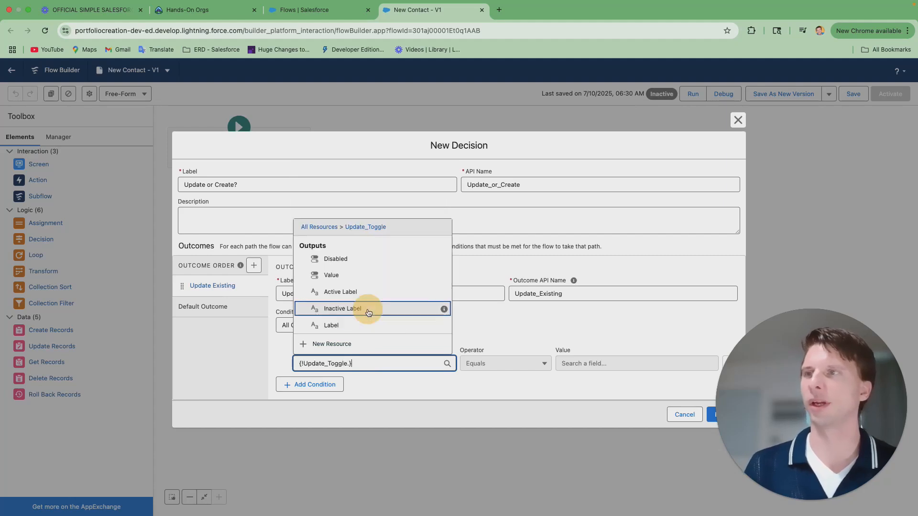
pyautogui.click(354, 278)
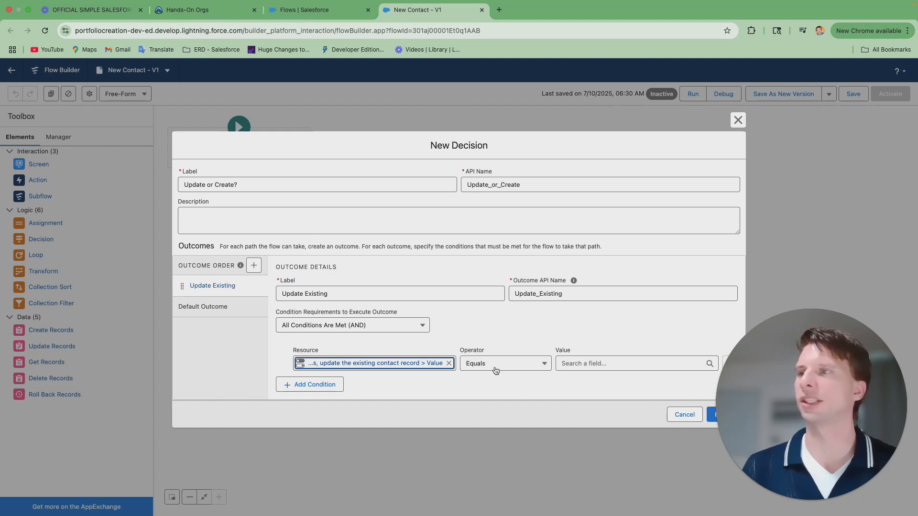
pyautogui.click(571, 363)
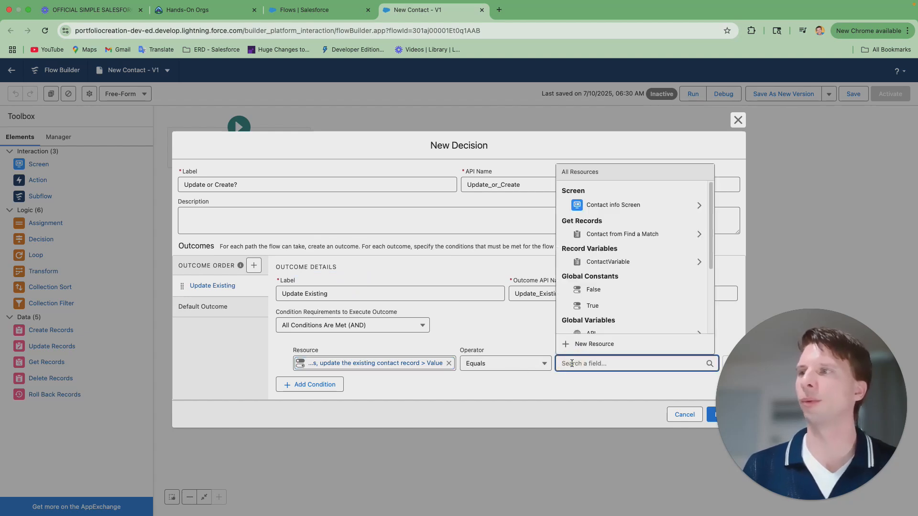
pyautogui.click(594, 308)
pyautogui.click(592, 311)
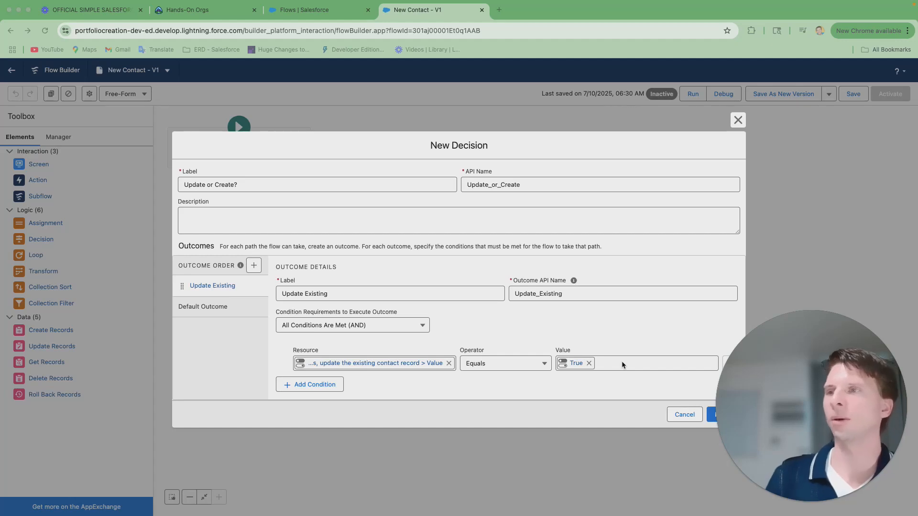
# Add a second condition to the Update Existing outcome, using the entire Contact from Find a Match record as its resource.
pyautogui.click(307, 386)
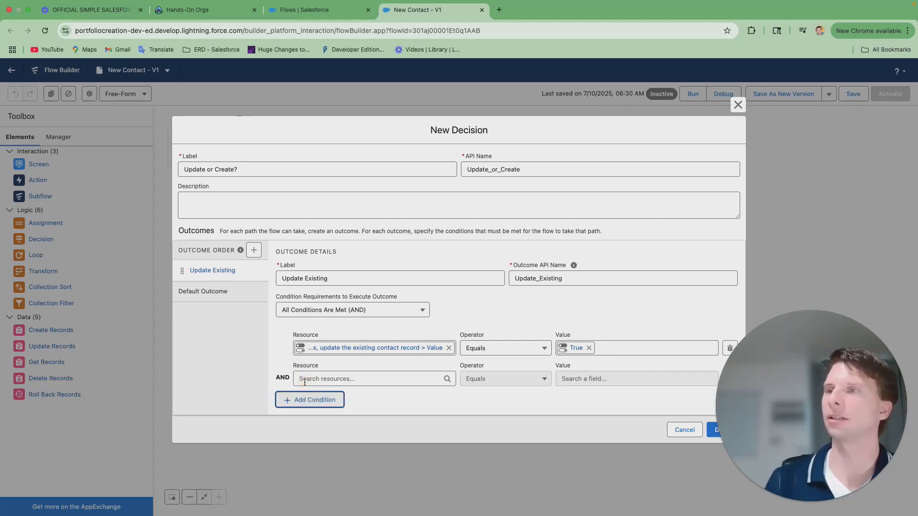
pyautogui.click(311, 378)
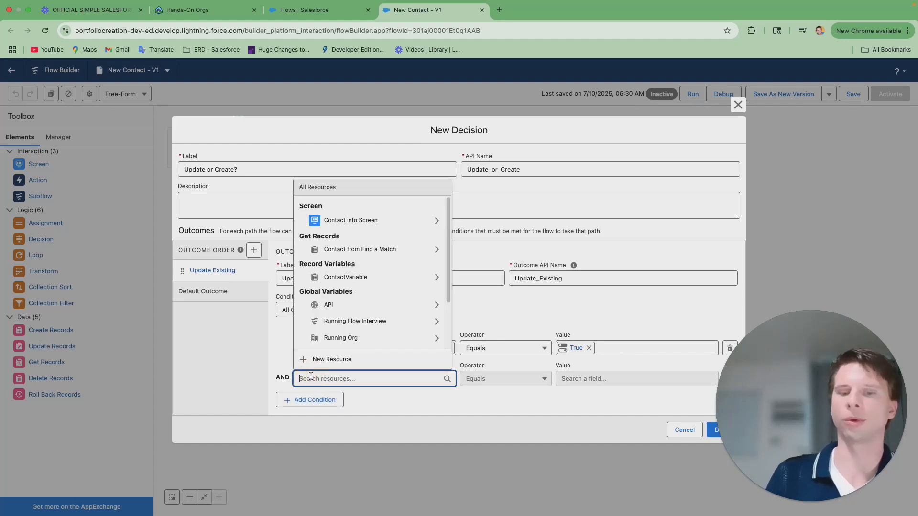
pyautogui.write('find a')
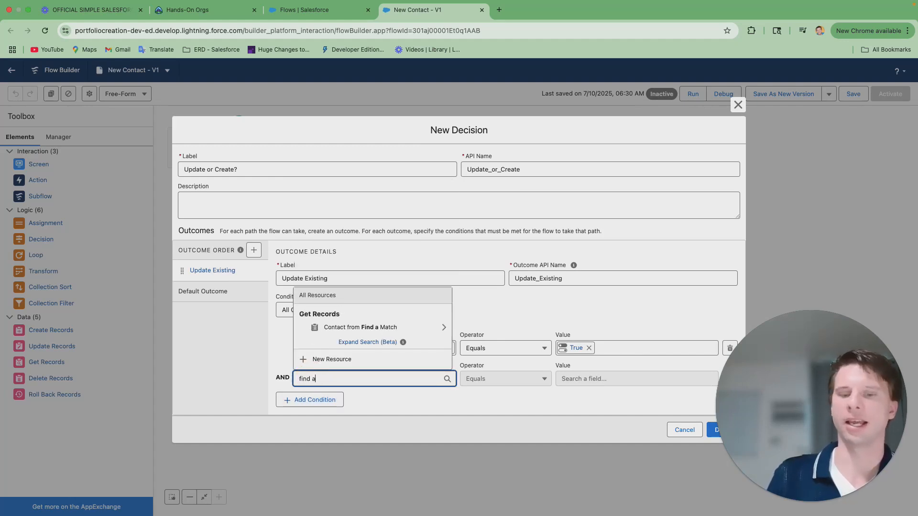
pyautogui.write(' mtch')
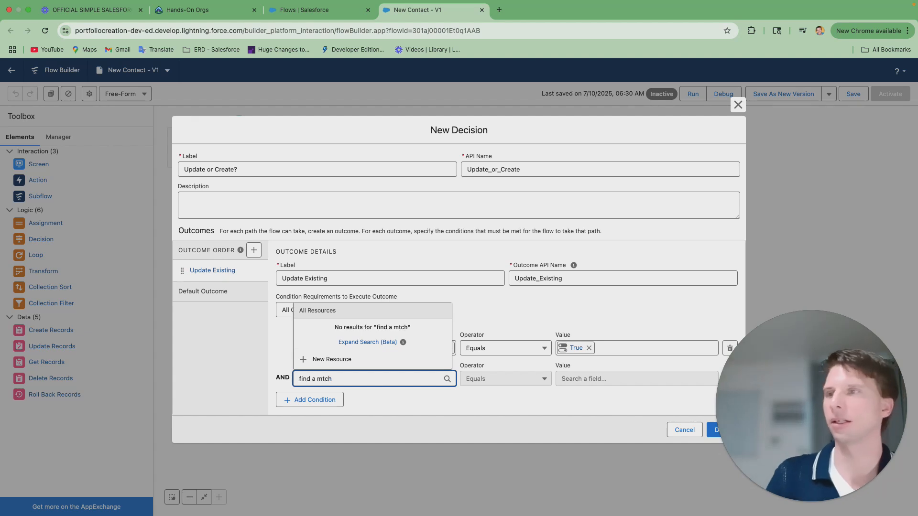
pyautogui.press('BackSpace')
pyautogui.press('BackSpace')
pyautogui.press('BackSpace')
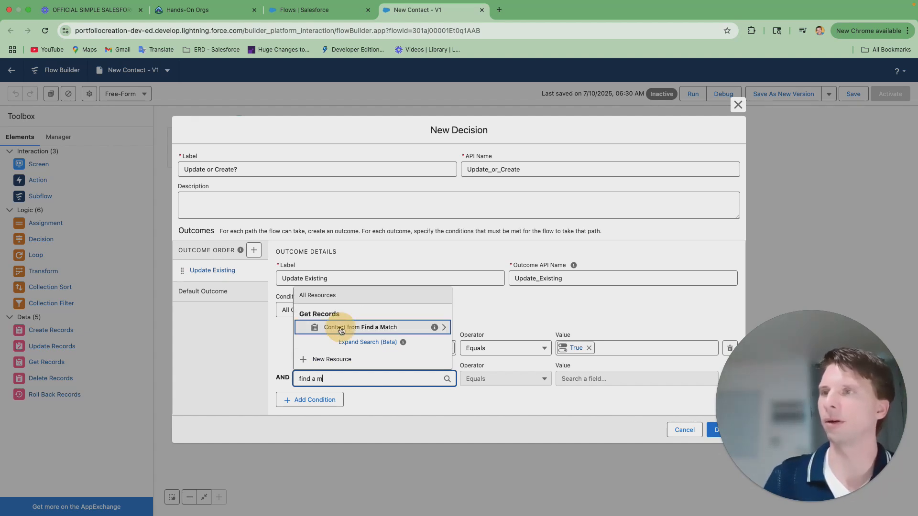
pyautogui.click(340, 329)
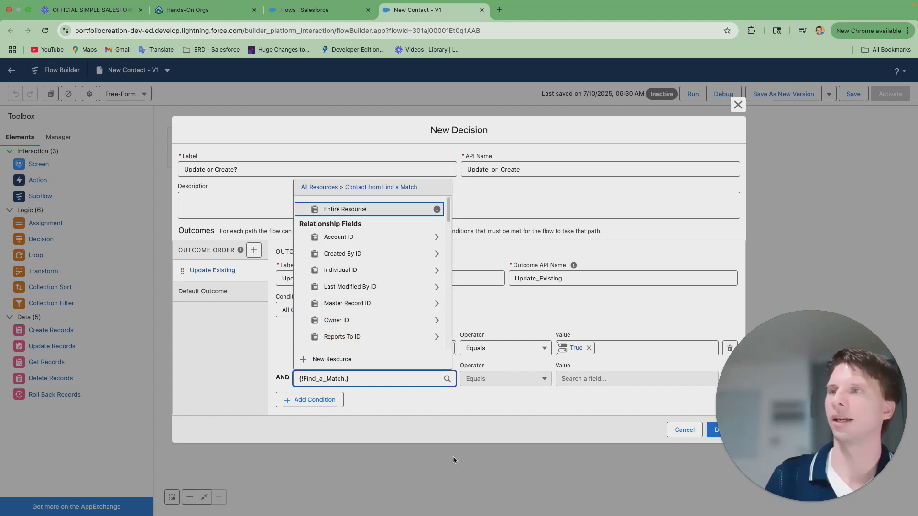
pyautogui.click(453, 409)
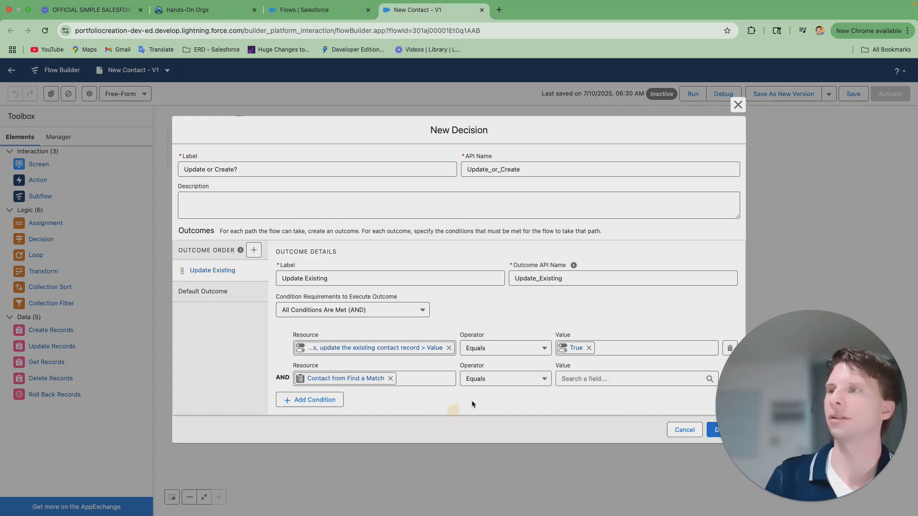
# Set the Contact from Find a Match condition to the Is Null operator with the value False.
pyautogui.click(510, 380)
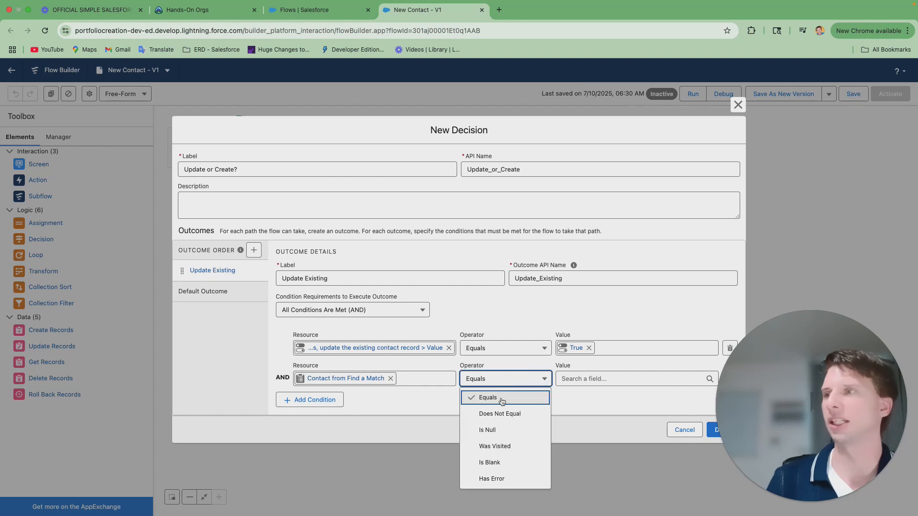
pyautogui.click(496, 436)
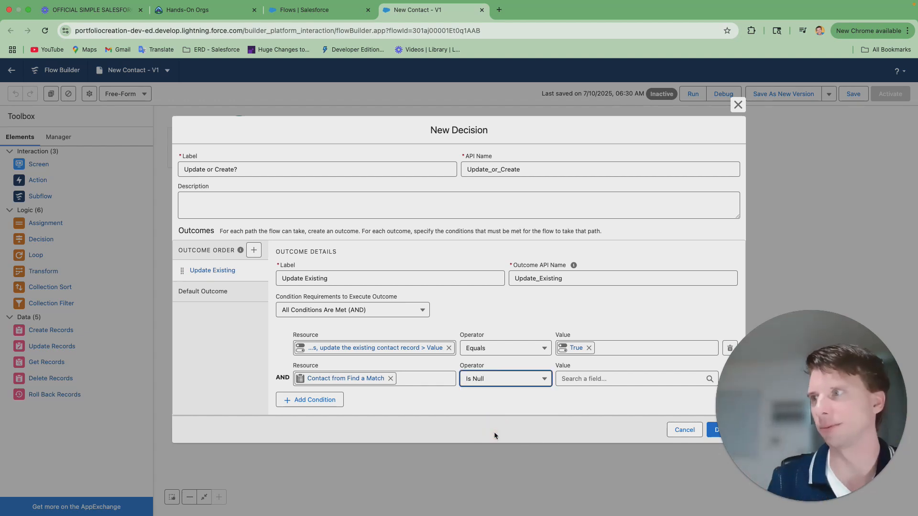
pyautogui.click(586, 381)
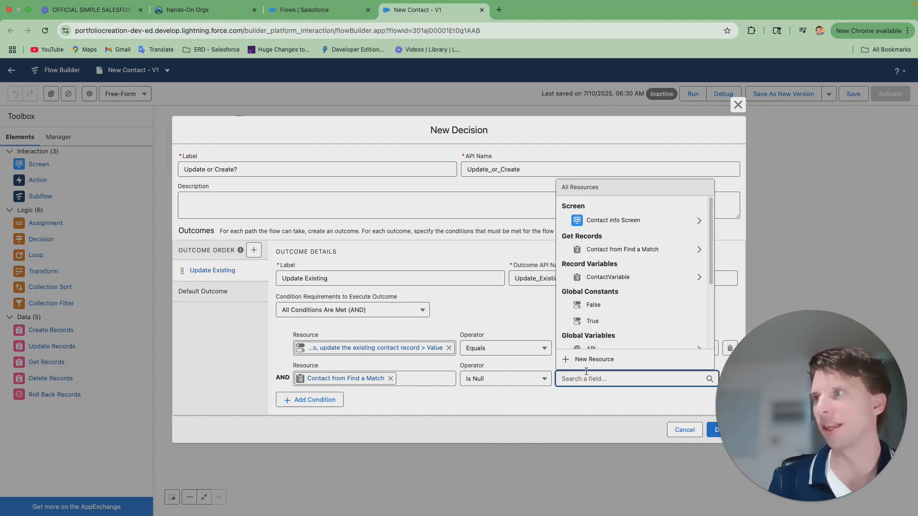
pyautogui.click(596, 304)
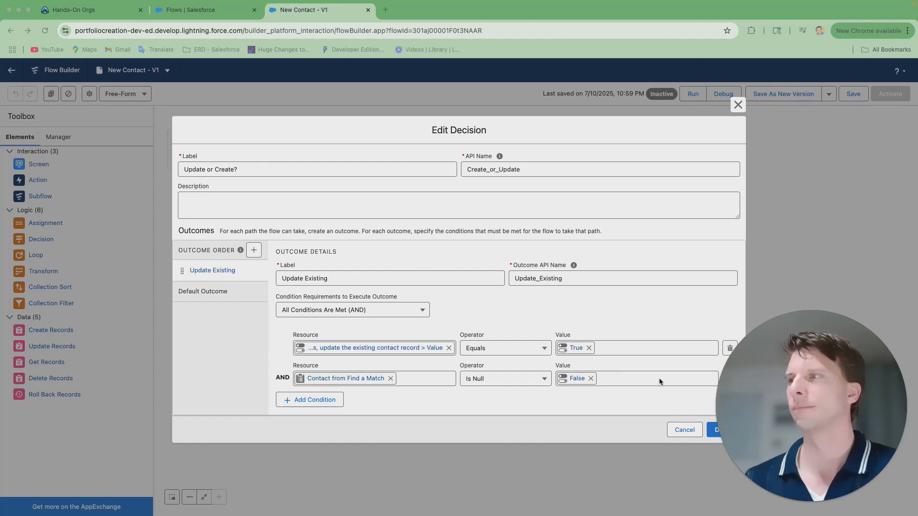
# Rename the decision's default outcome to "Create New Contact" and finish editing the decision.
pyautogui.click(226, 293)
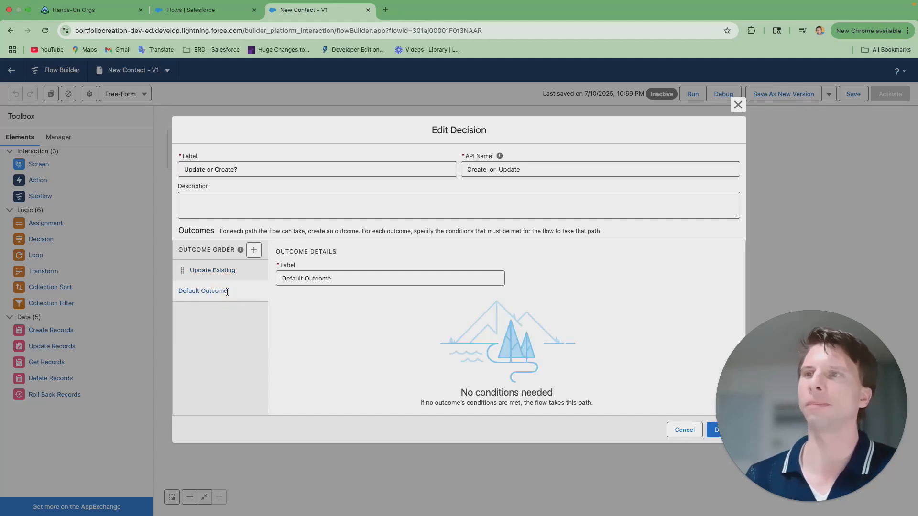
pyautogui.tripleClick(358, 279)
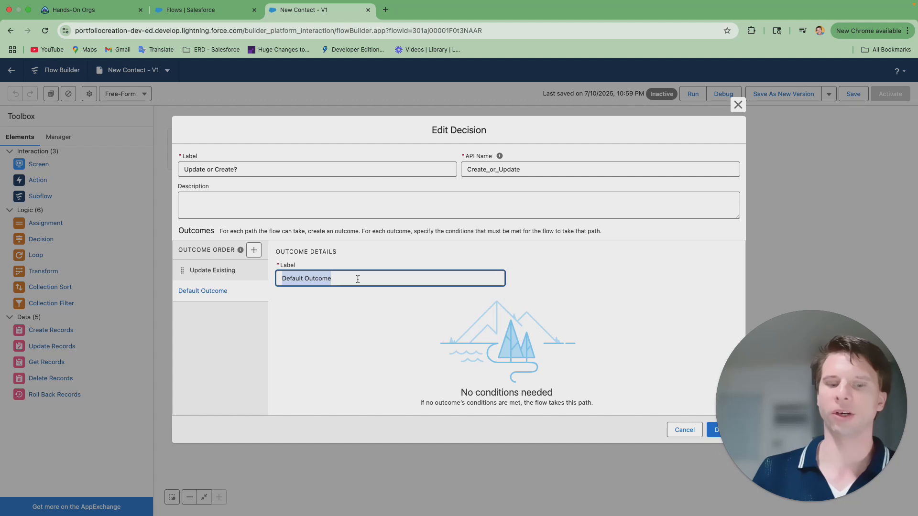
pyautogui.write('Crea')
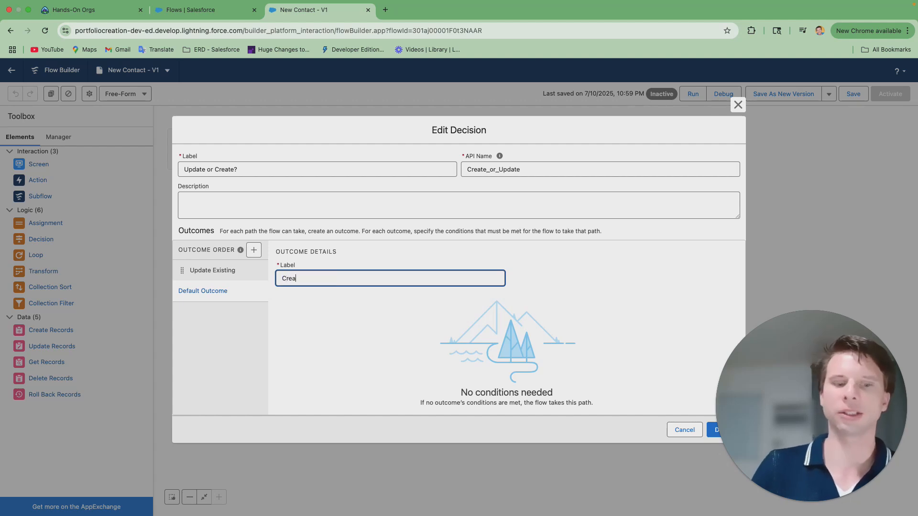
pyautogui.write('te N')
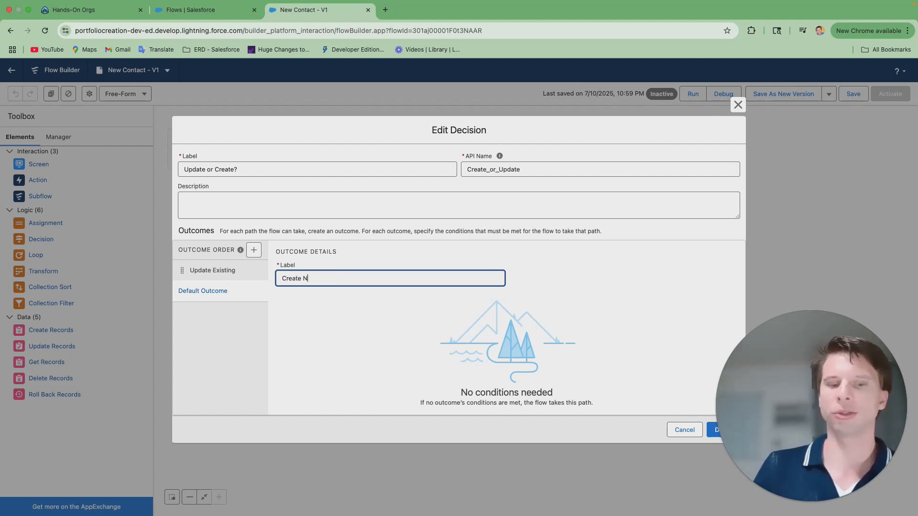
pyautogui.write('ew Contact')
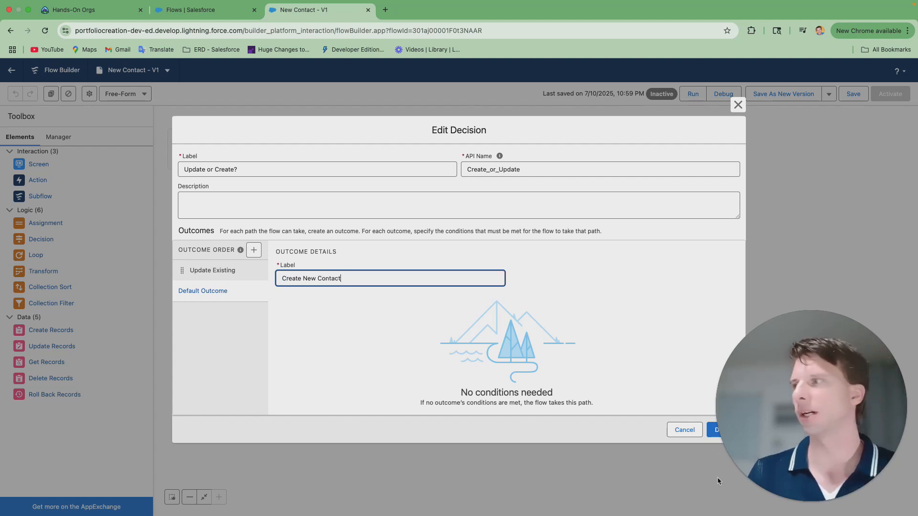
pyautogui.click(716, 433)
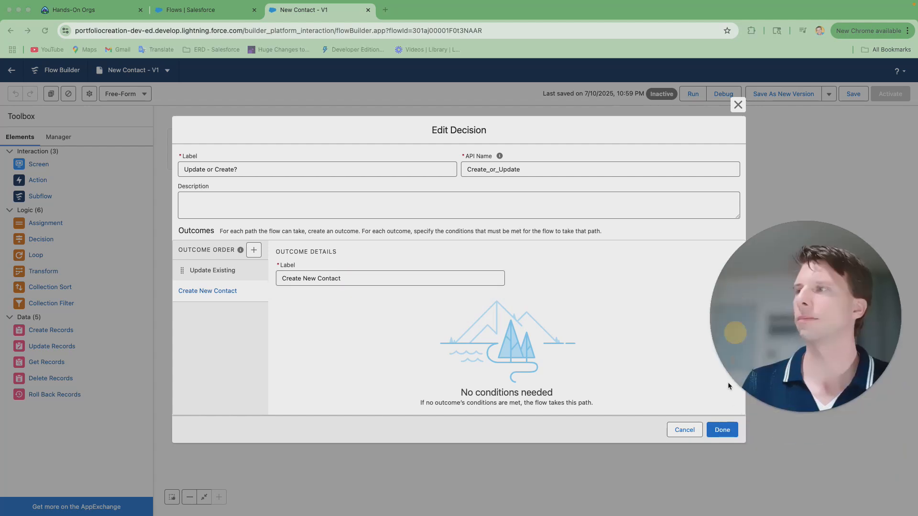
pyautogui.click(719, 430)
pyautogui.click(721, 430)
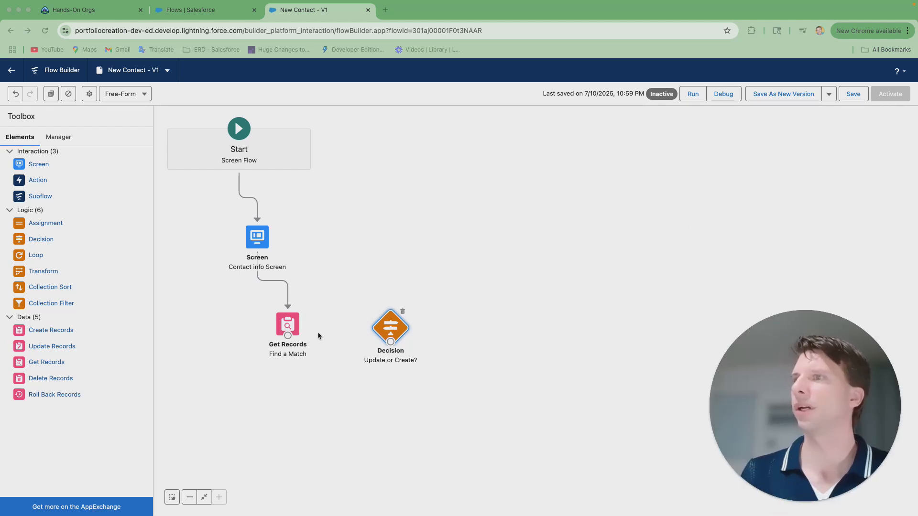
# Connect the Find a Match element to the Update or Create? decision and save the flow.
pyautogui.moveTo(290, 336); pyautogui.dragTo(389, 343)
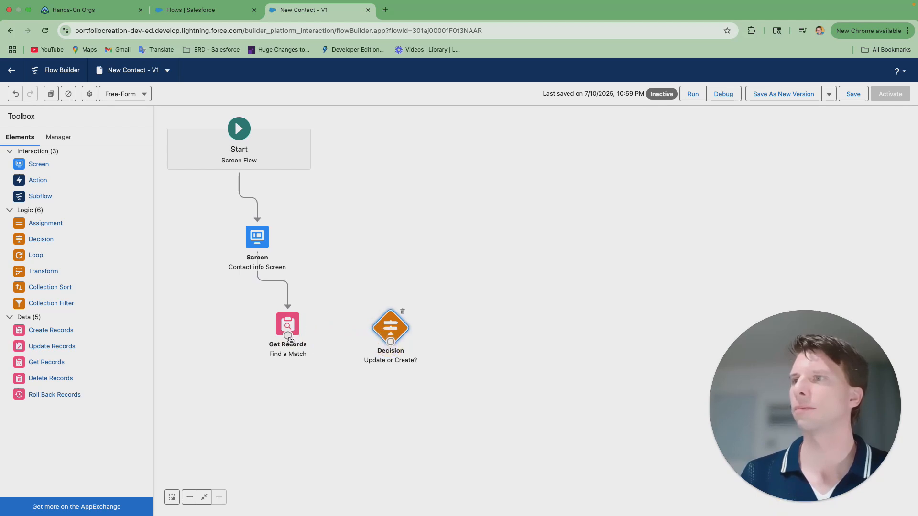
pyautogui.moveTo(288, 336); pyautogui.dragTo(389, 345)
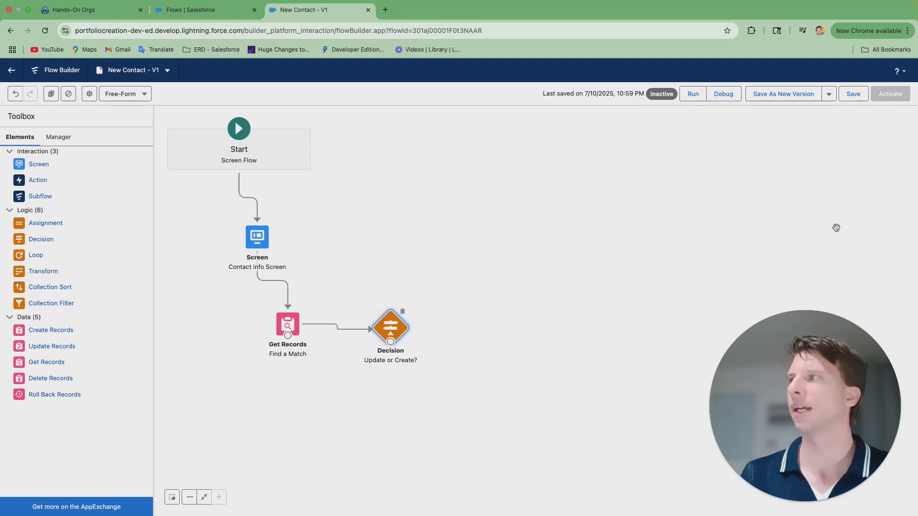
pyautogui.click(854, 95)
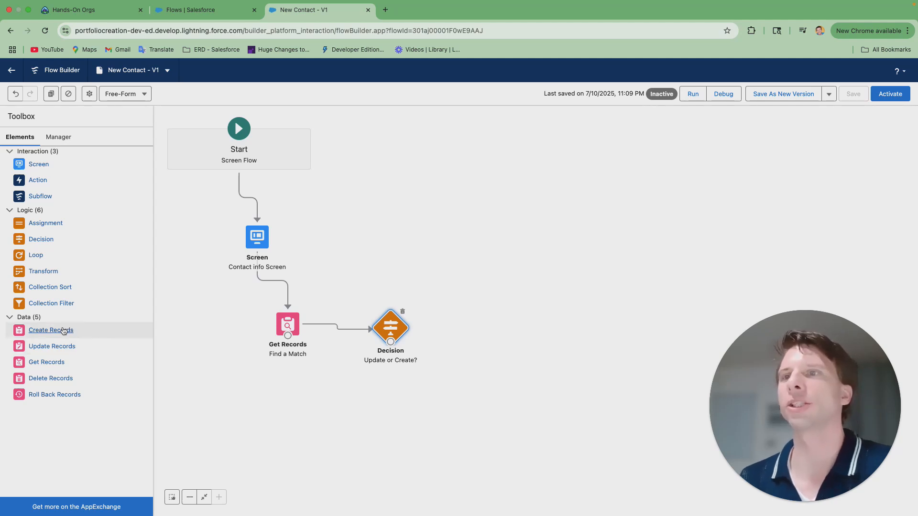
# Add a Create Records element below the decision and label it "Create New Contact".
pyautogui.moveTo(55, 336); pyautogui.dragTo(306, 391)
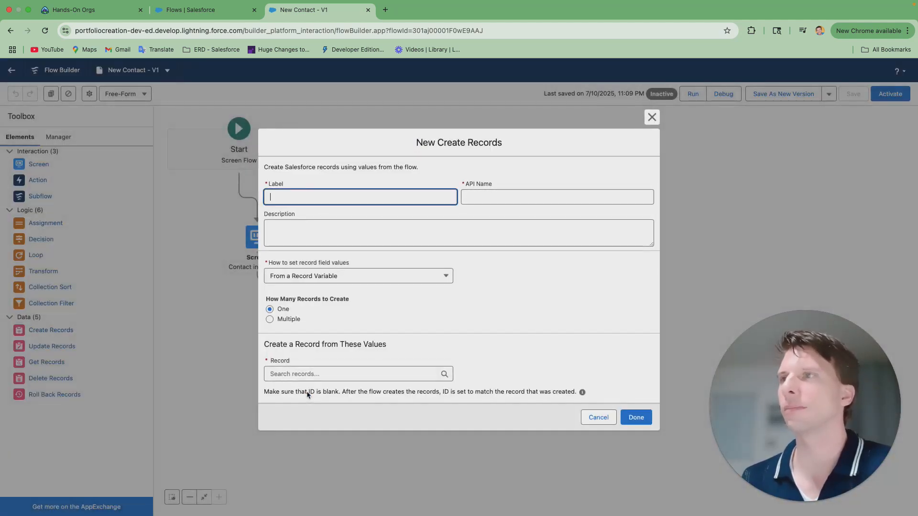
pyautogui.click(314, 194)
pyautogui.write('Cr')
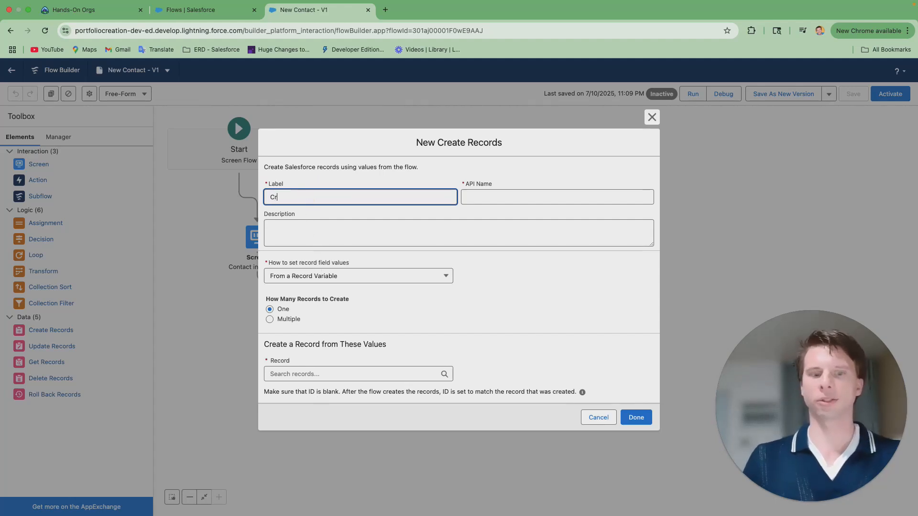
pyautogui.write('eate')
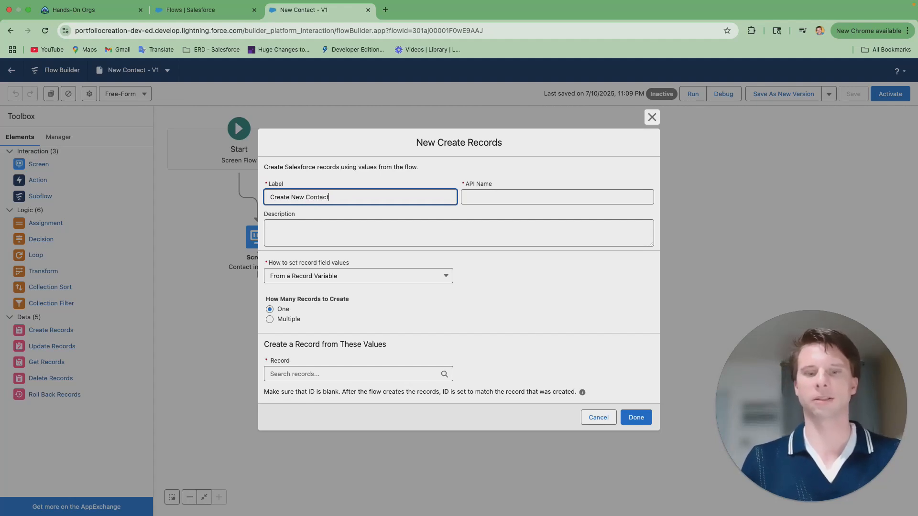
pyautogui.write('New Contact')
pyautogui.press('Tab')
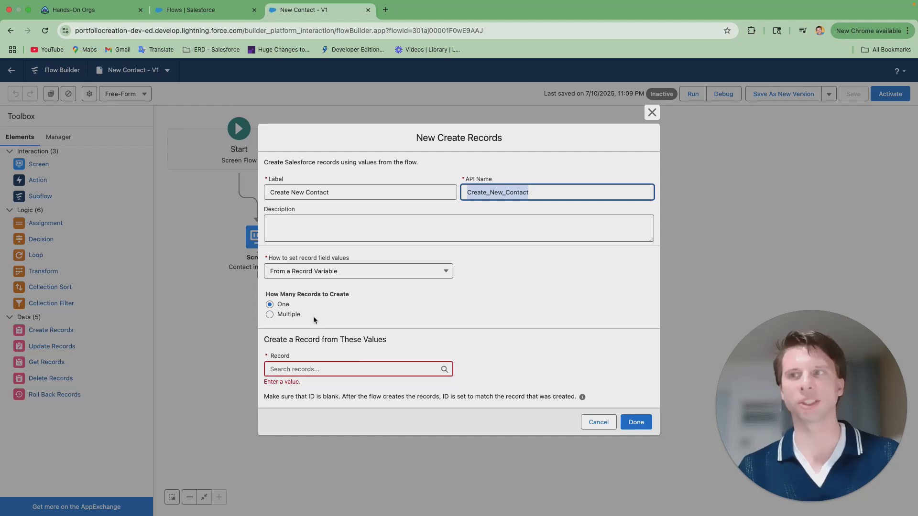
# Use ContactVariable as the record to create in the Create New Contact element and finish it.
pyautogui.click(313, 369)
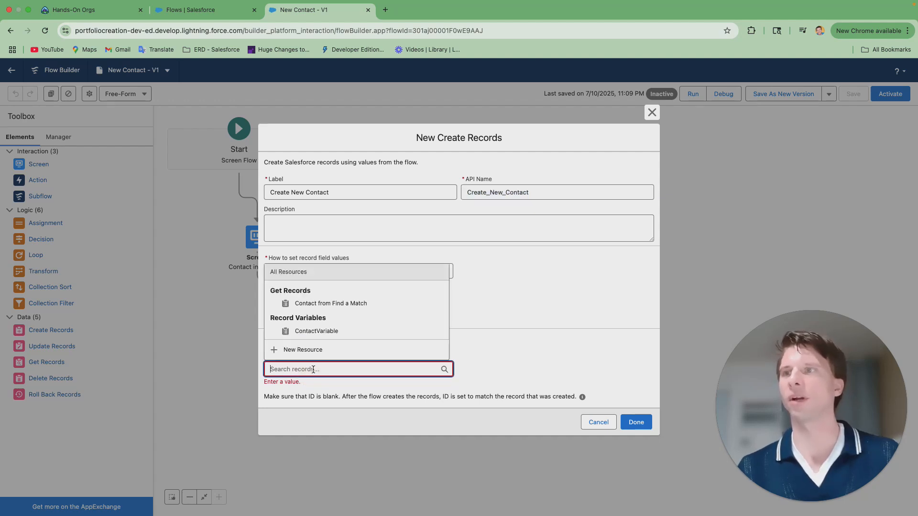
pyautogui.click(340, 333)
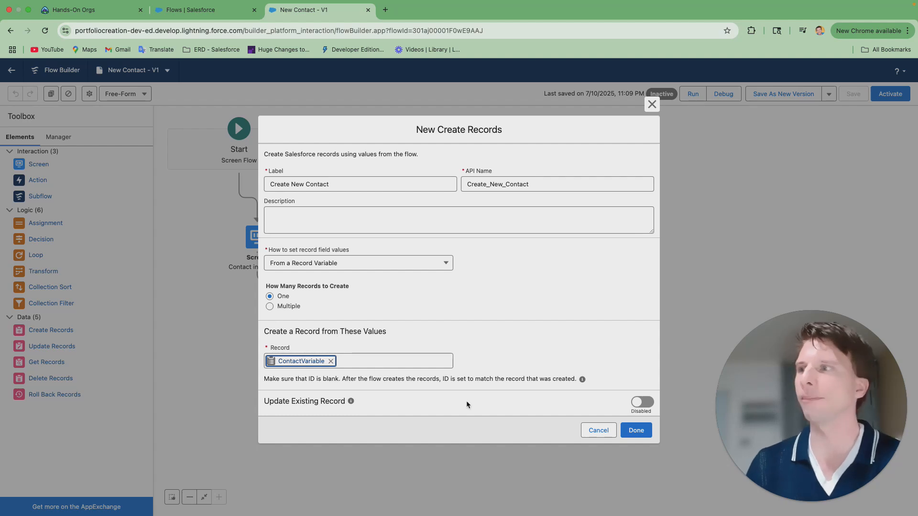
pyautogui.click(640, 432)
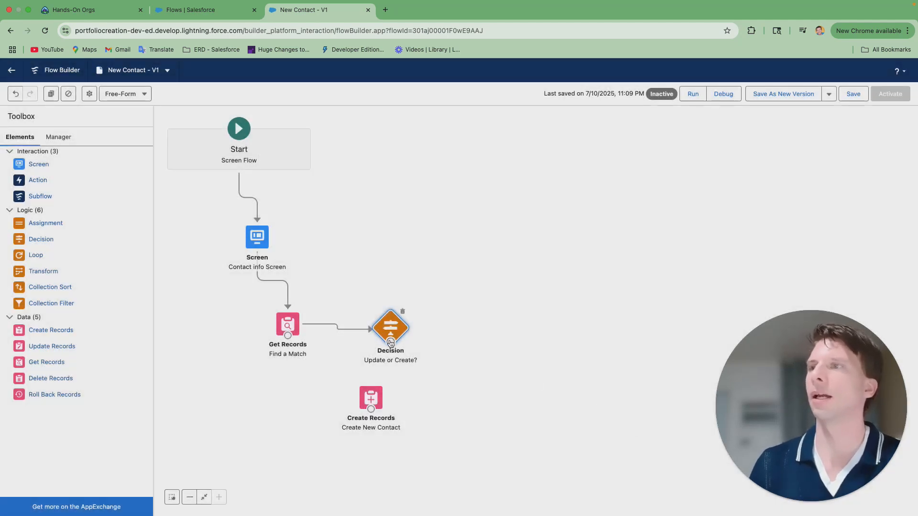
# Connect the Update or Create? decision to the Create New Contact element using the Create New Contact outcome.
pyautogui.moveTo(387, 342); pyautogui.dragTo(374, 391)
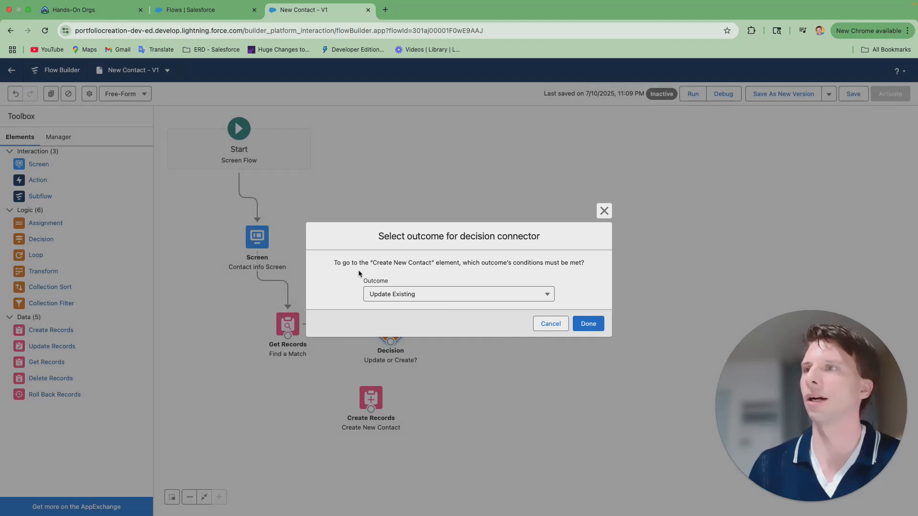
pyautogui.click(498, 297)
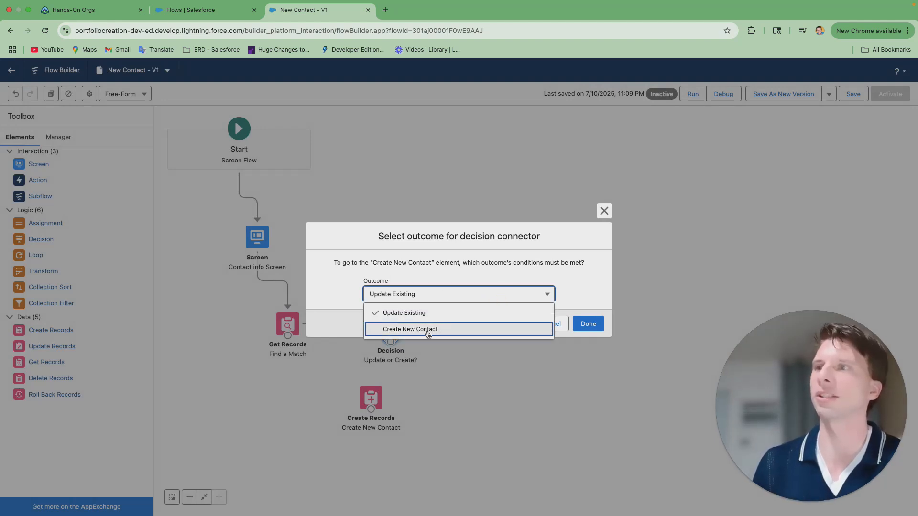
pyautogui.click(429, 329)
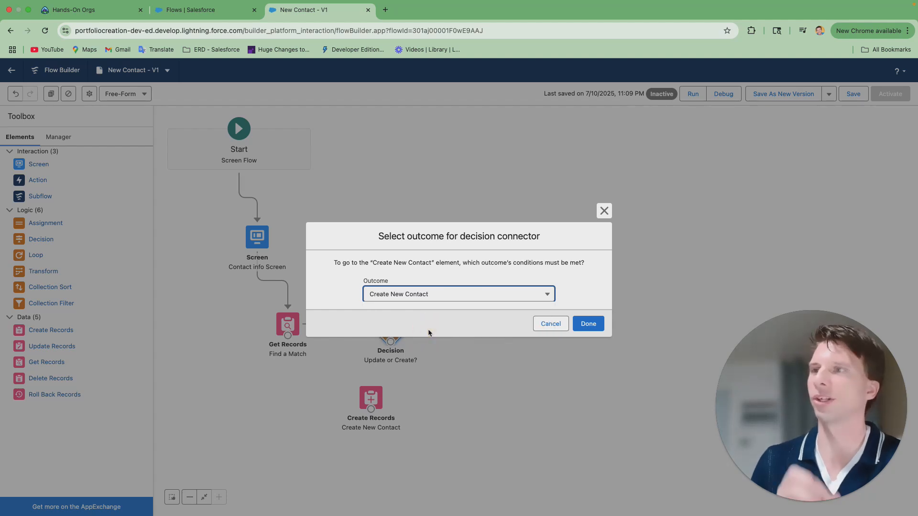
pyautogui.click(595, 329)
pyautogui.click(521, 299)
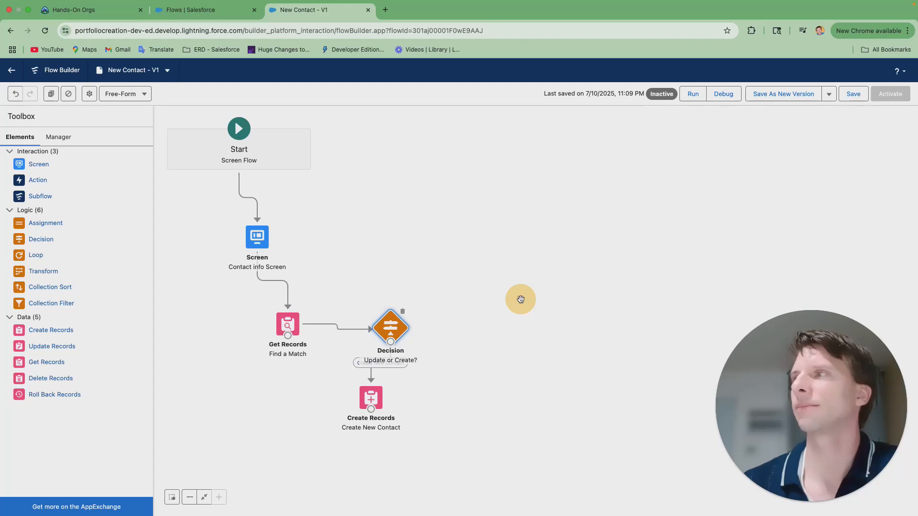
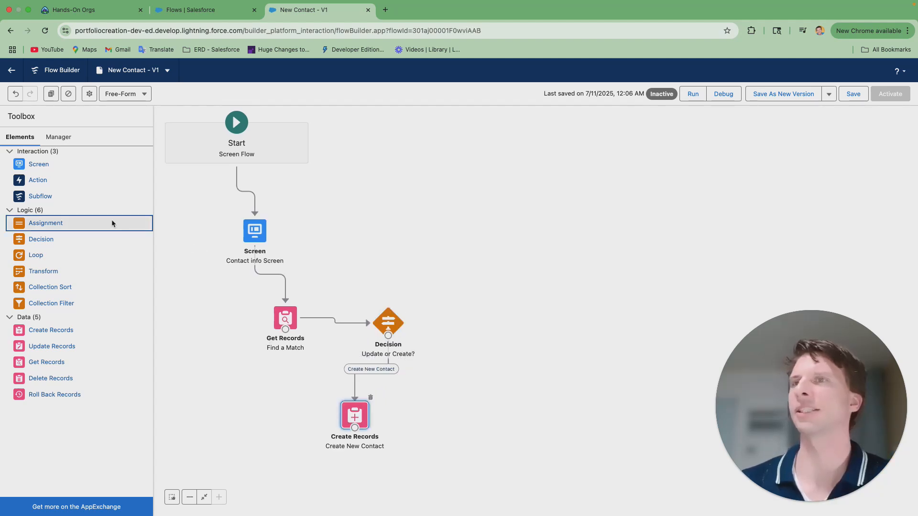
# Add an Assignment element beside the decision and label it "Set Contact id".
pyautogui.moveTo(138, 228); pyautogui.dragTo(439, 332)
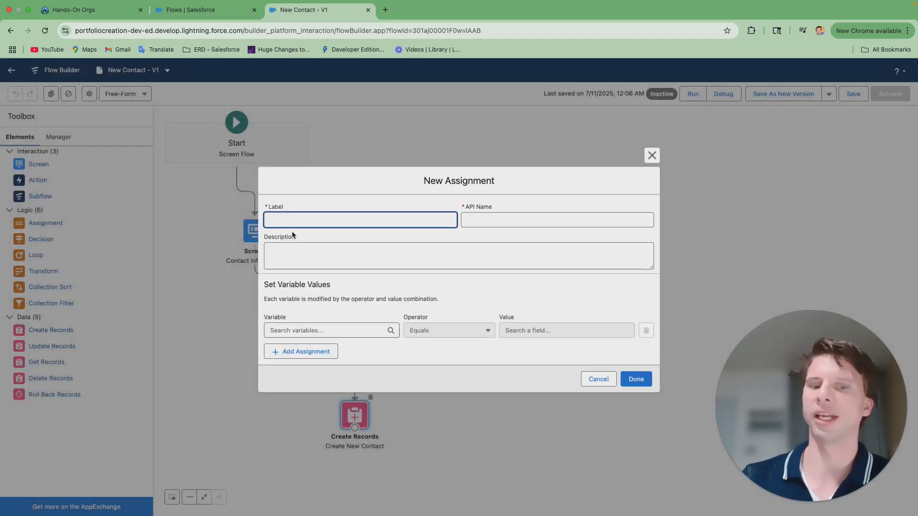
pyautogui.write('Set Co')
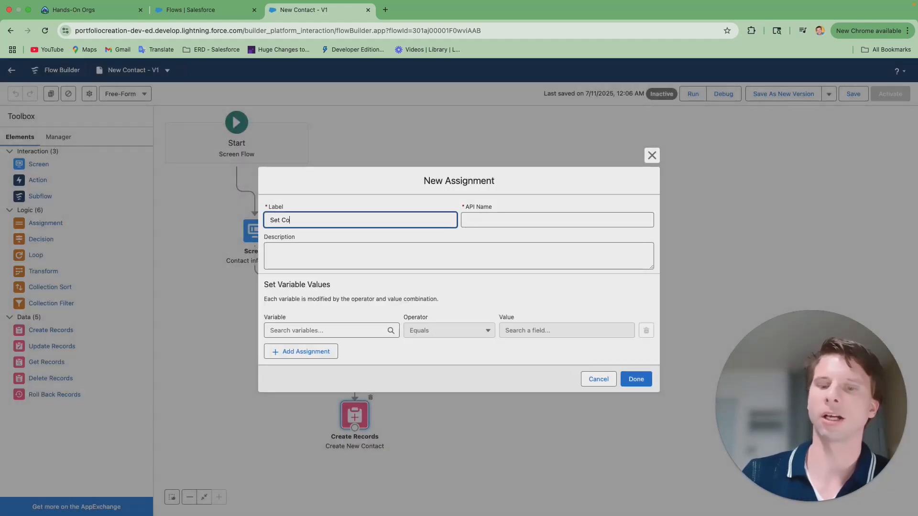
pyautogui.write('ntact ')
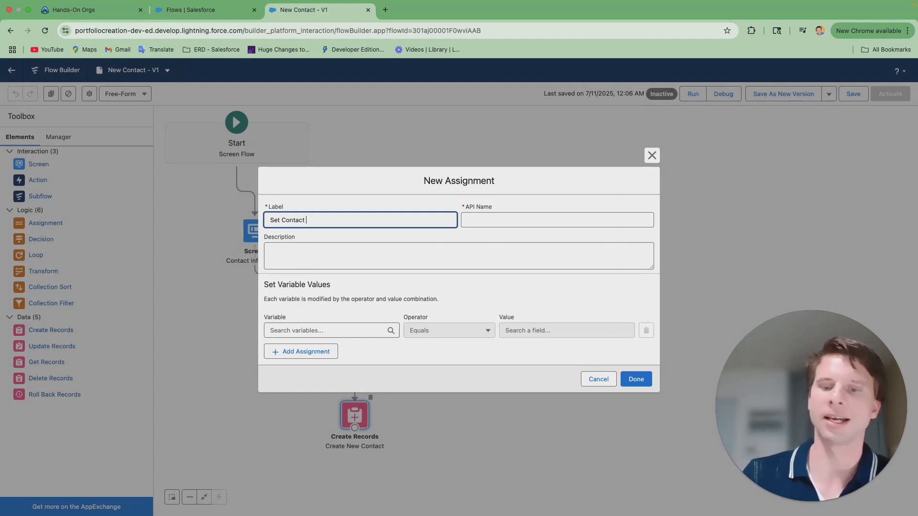
pyautogui.write('id')
pyautogui.click(494, 224)
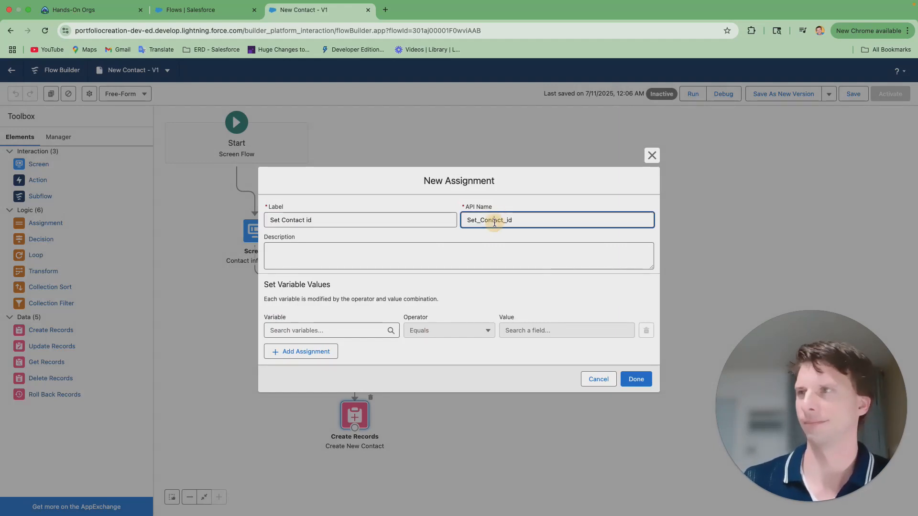
# Set the assignment's variable to ContactVariable > Contact ID.
pyautogui.click(290, 332)
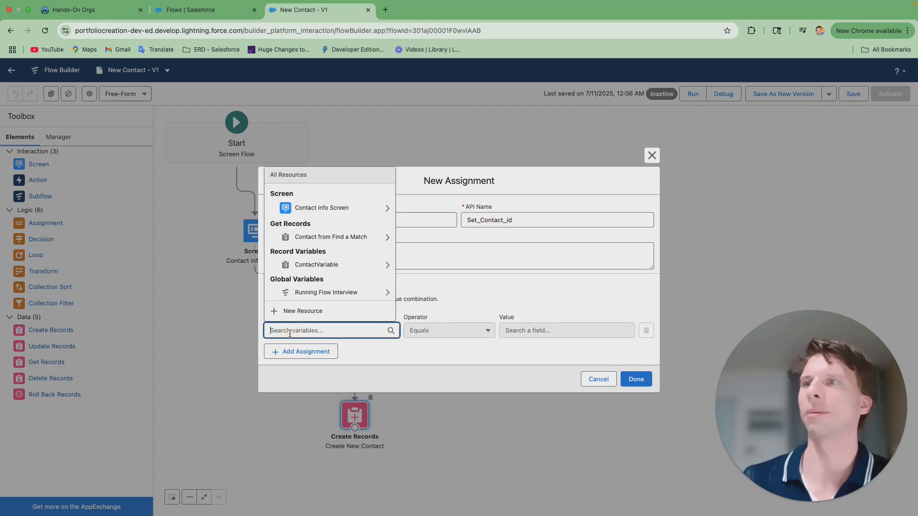
pyautogui.click(327, 266)
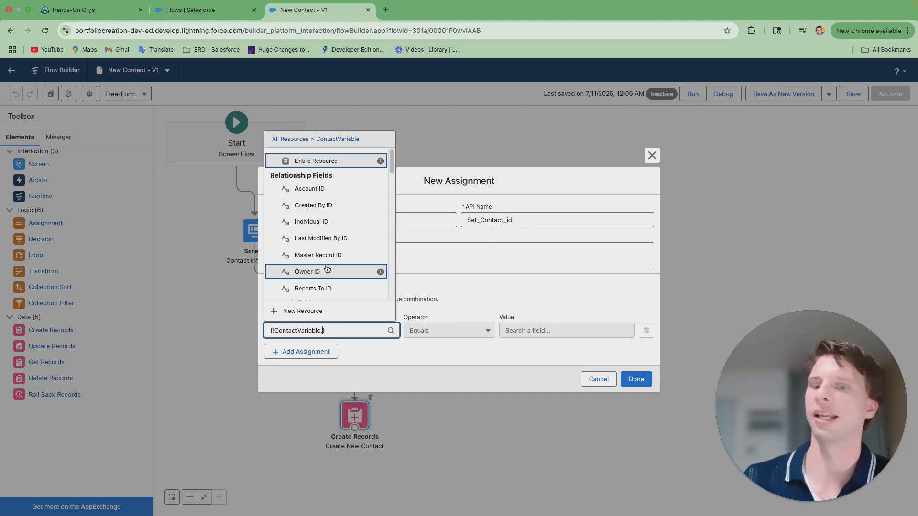
pyautogui.write('id')
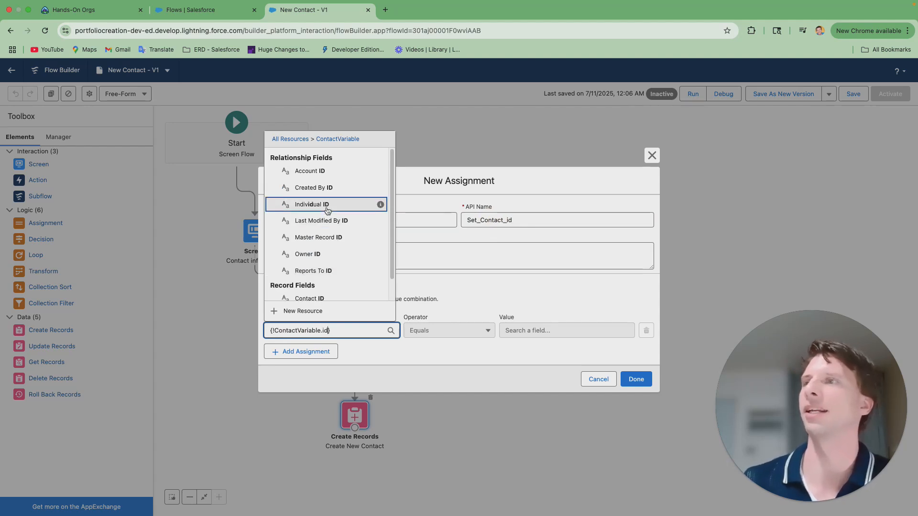
pyautogui.scroll(-2, 325, 191)
pyautogui.click(310, 277)
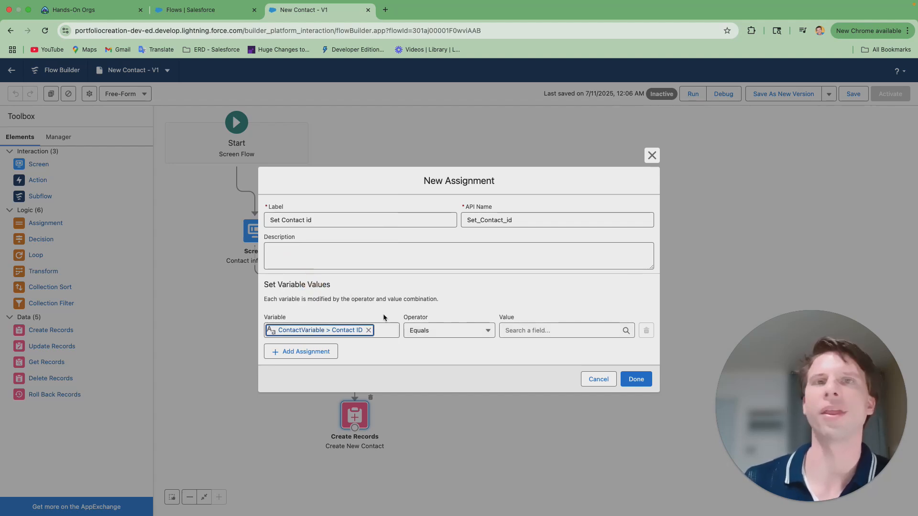
# Set the assignment's value to Contact from Find a Match > Contact ID and finish the Set Contact id element.
pyautogui.click(524, 331)
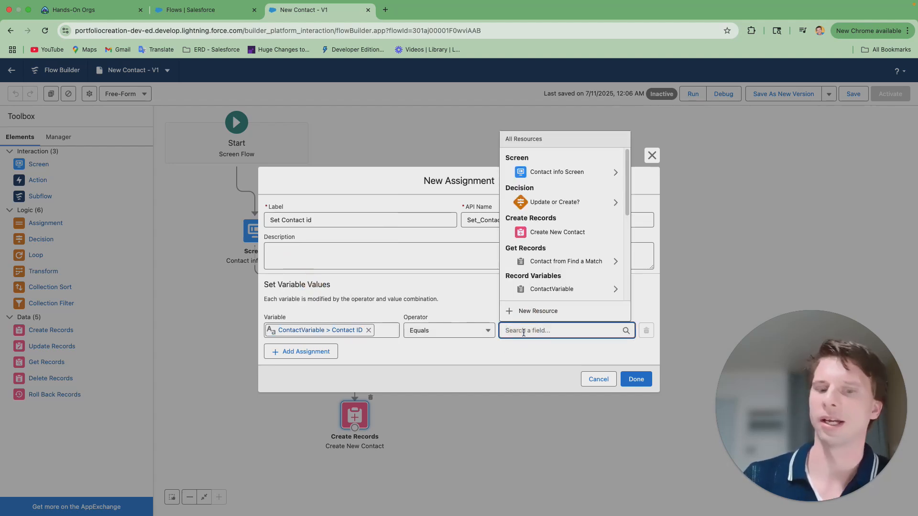
pyautogui.write('find')
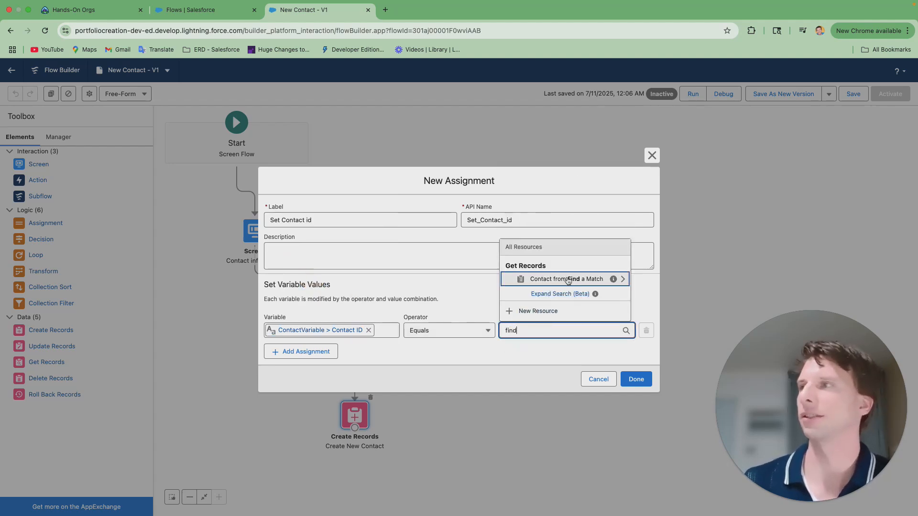
pyautogui.click(568, 279)
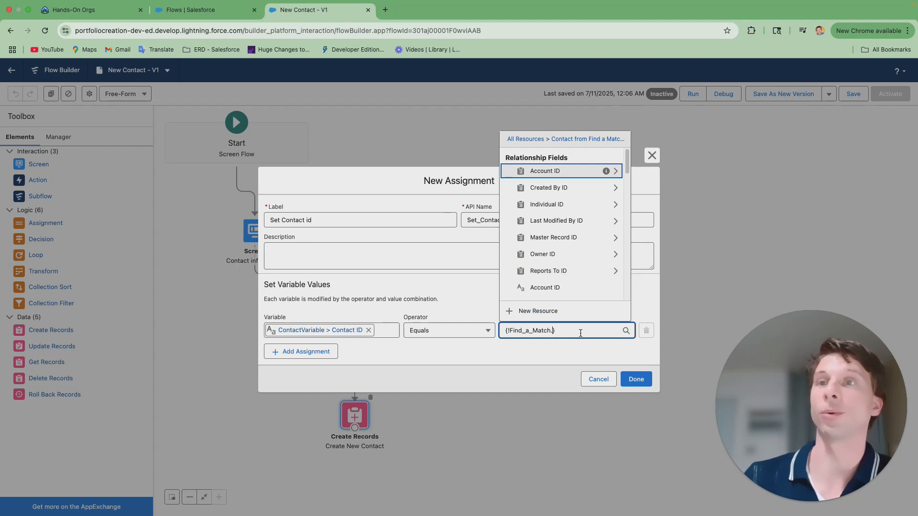
pyautogui.write('c')
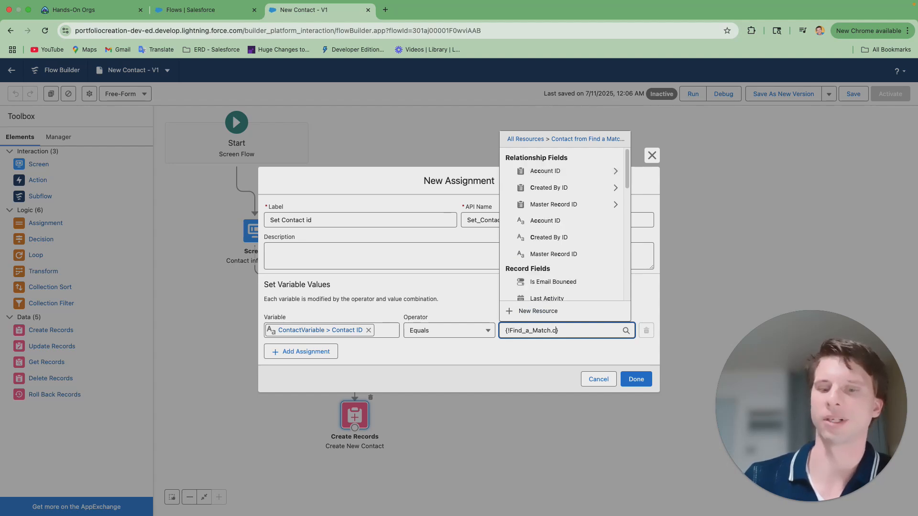
pyautogui.press('BackSpace')
pyautogui.write('id')
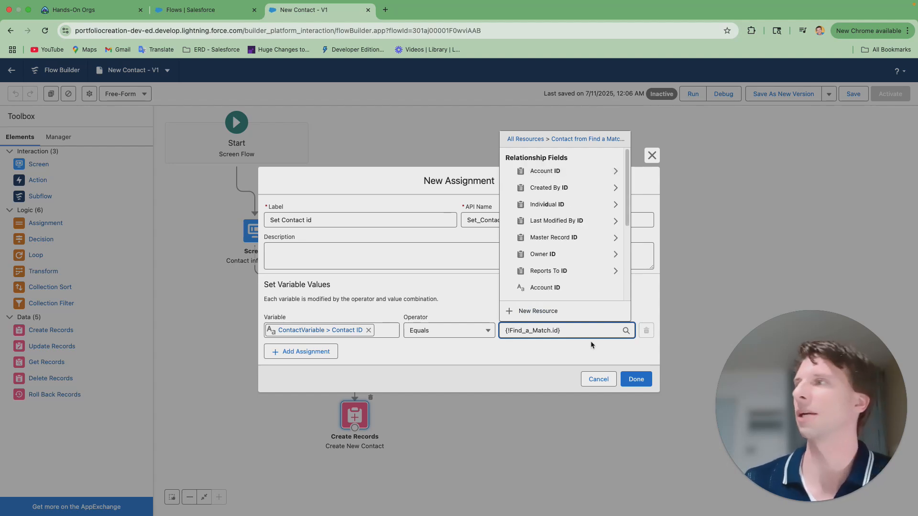
pyautogui.scroll(-1, 562, 270)
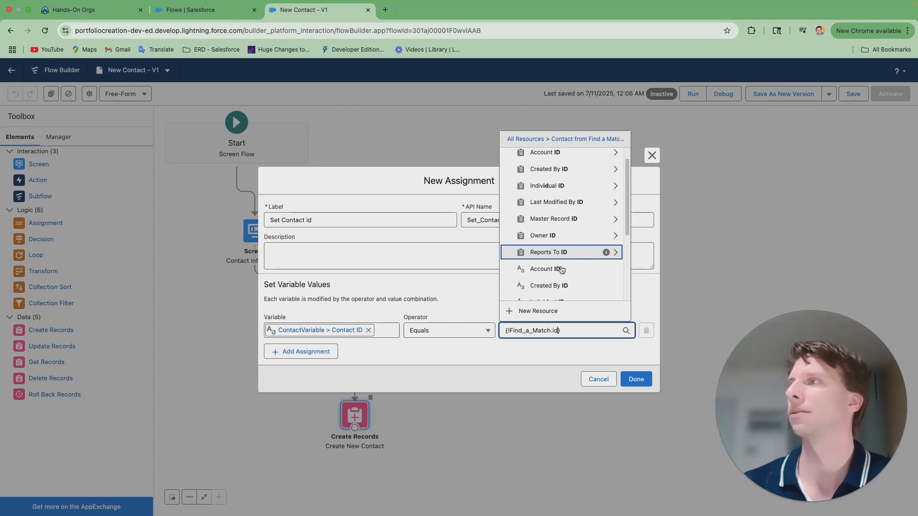
pyautogui.scroll(-6, 562, 270)
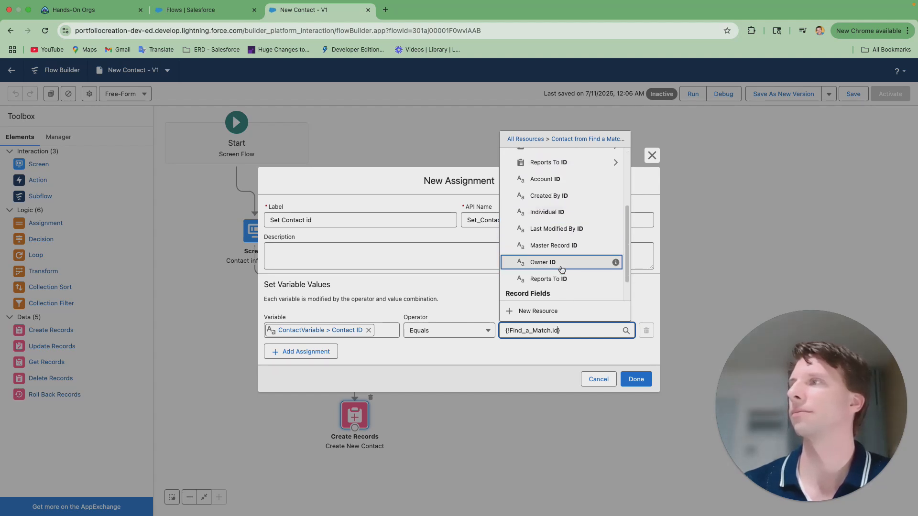
pyautogui.scroll(-2, 562, 269)
pyautogui.click(557, 277)
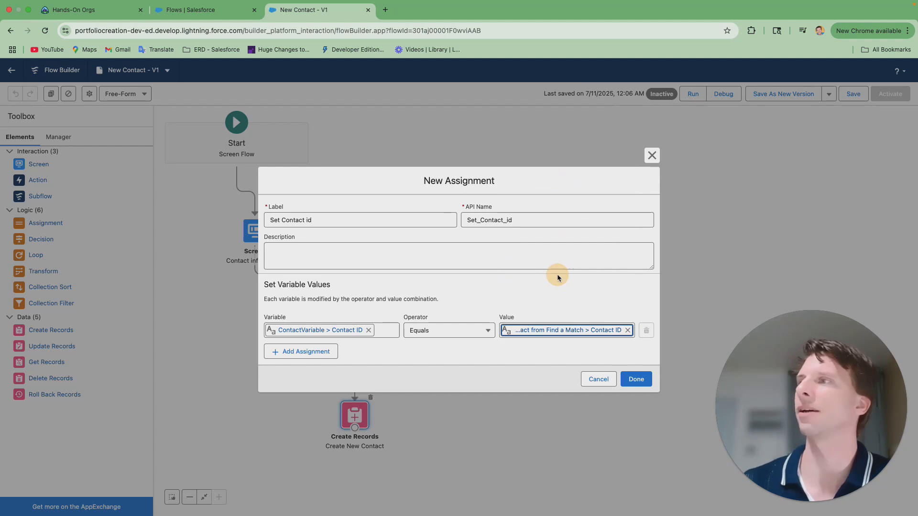
pyautogui.click(636, 379)
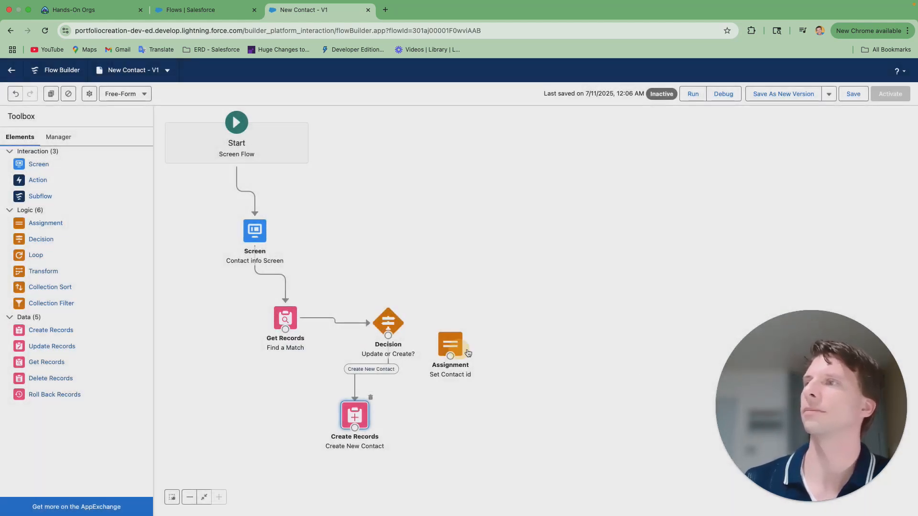
# Align the Set Contact id assignment beside the Update or Create? decision and connect them using the Update Existing outcome.
pyautogui.moveTo(467, 352); pyautogui.dragTo(484, 307)
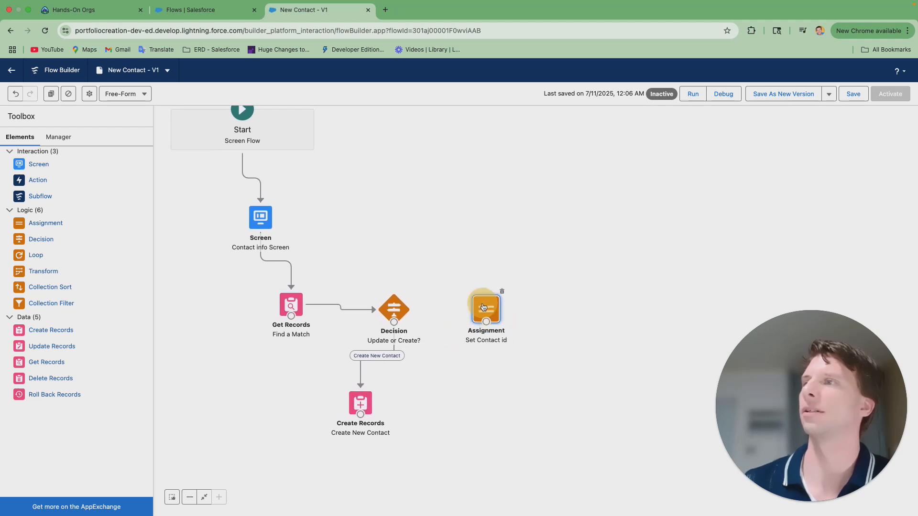
pyautogui.moveTo(399, 322); pyautogui.dragTo(441, 322)
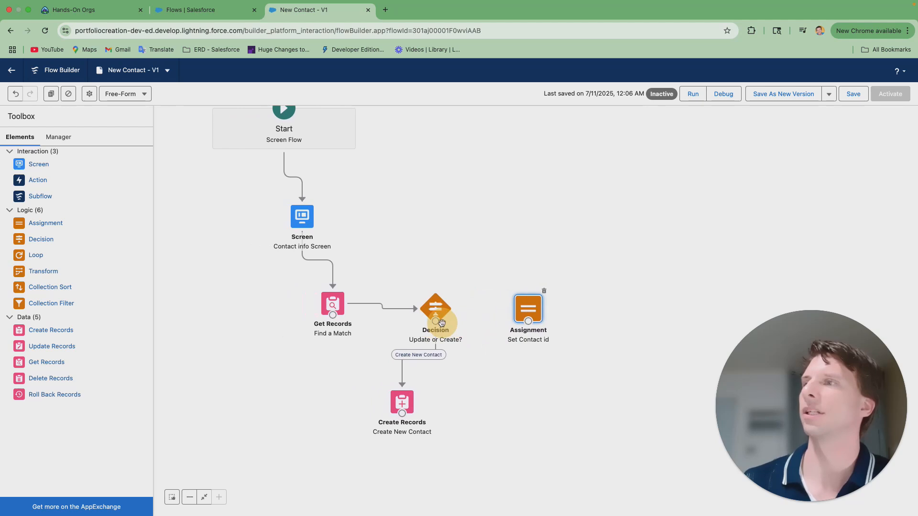
pyautogui.moveTo(519, 326); pyautogui.dragTo(529, 326)
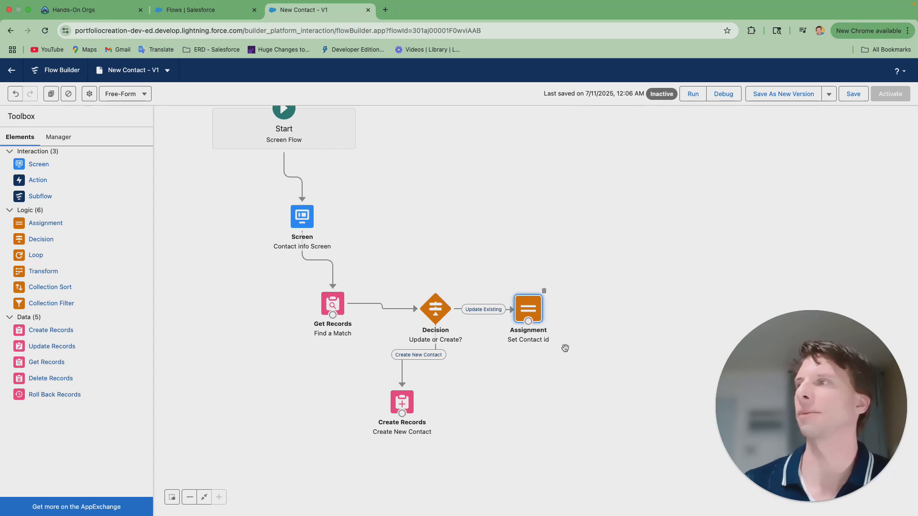
pyautogui.click(612, 364)
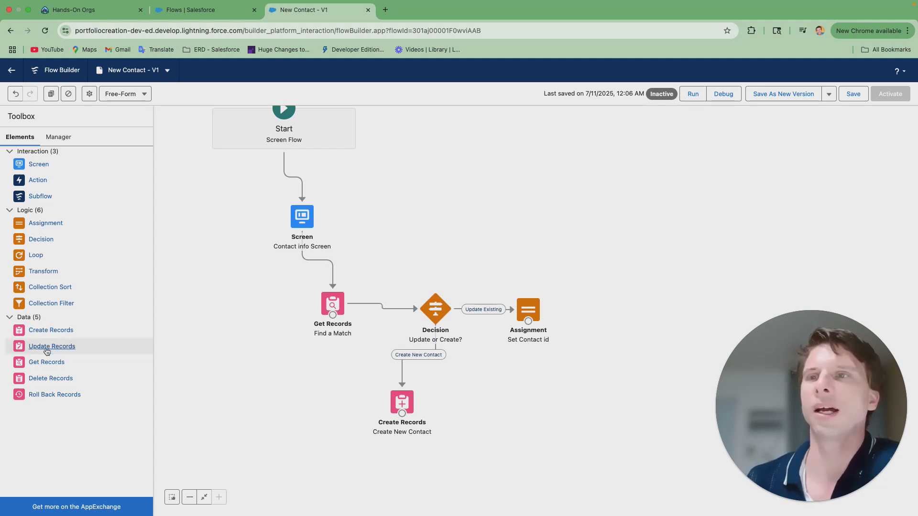
# Add an Update Records element below the assignment, labelled "Update Existing Contact Record", with ContactVariable as the record to update.
pyautogui.moveTo(46, 350); pyautogui.dragTo(525, 368)
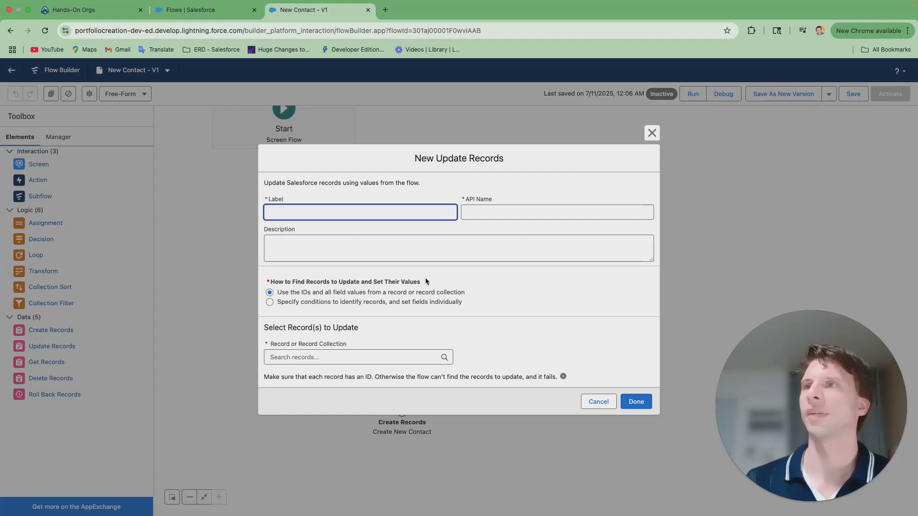
pyautogui.write('Update Existing Contact Record')
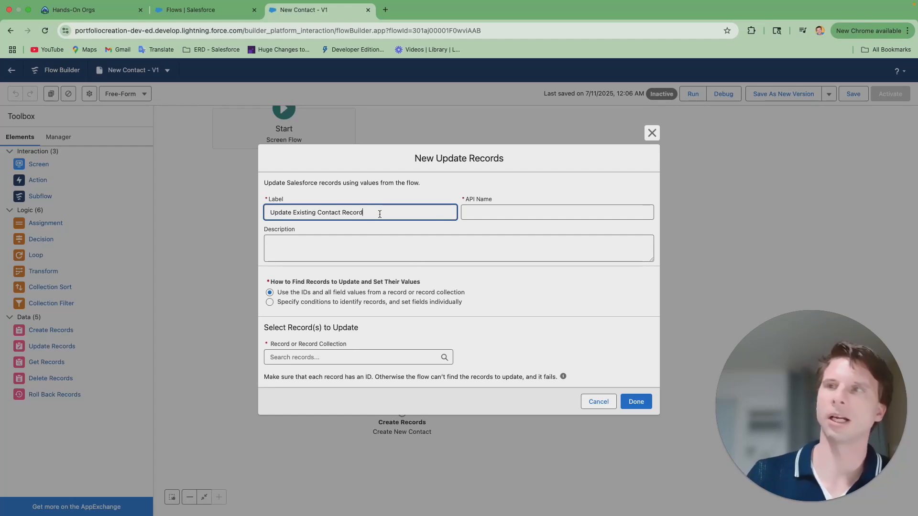
pyautogui.click(476, 215)
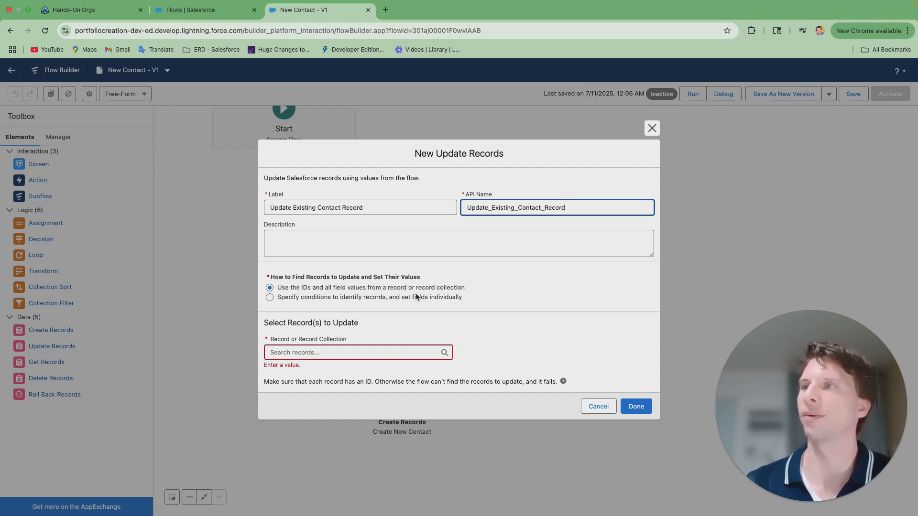
pyautogui.click(350, 351)
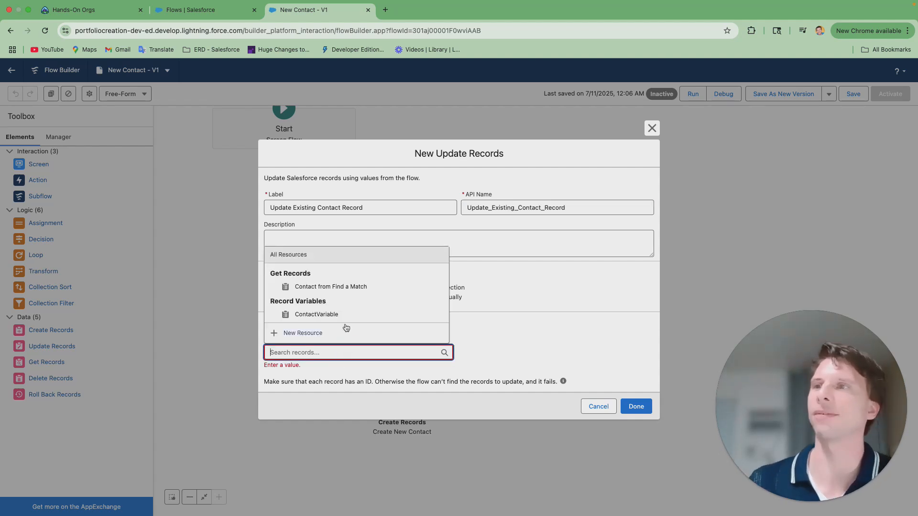
pyautogui.click(348, 315)
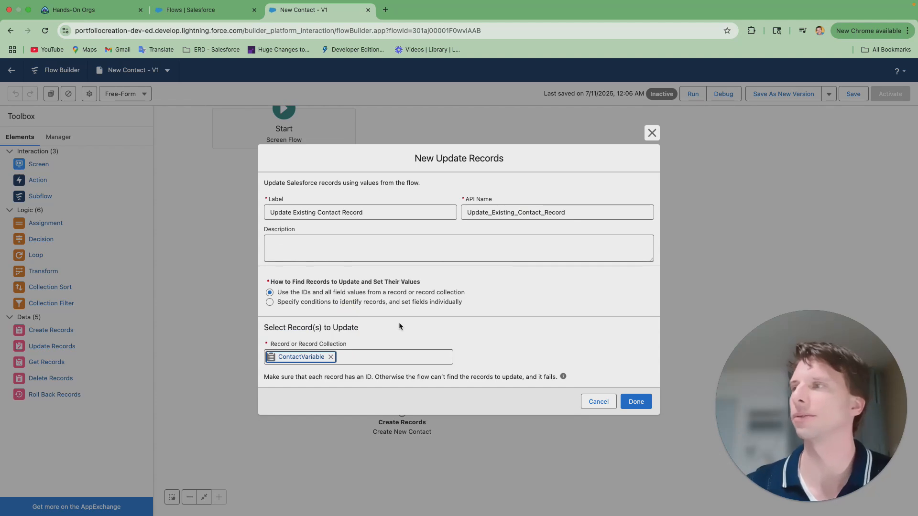
pyautogui.click(638, 402)
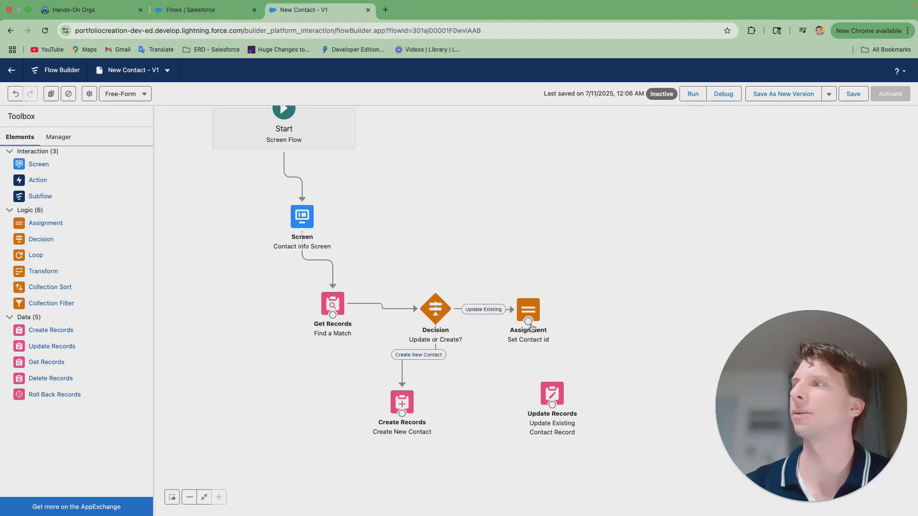
# Connect the Set Contact id assignment to the Update Existing Contact Record element and save the flow.
pyautogui.moveTo(528, 320); pyautogui.dragTo(552, 388)
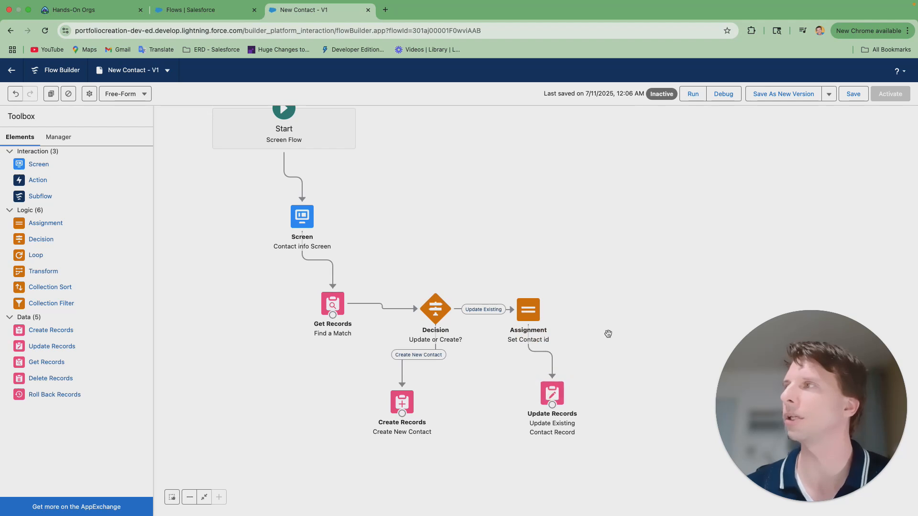
pyautogui.click(854, 95)
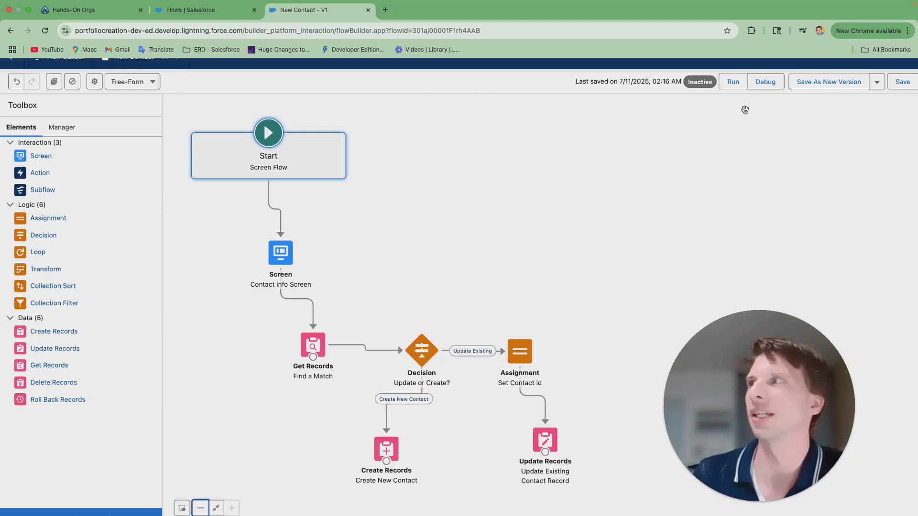
# Start a debug run of the flow with the default options and enter the test contact's first and last name.
pyautogui.click(765, 82)
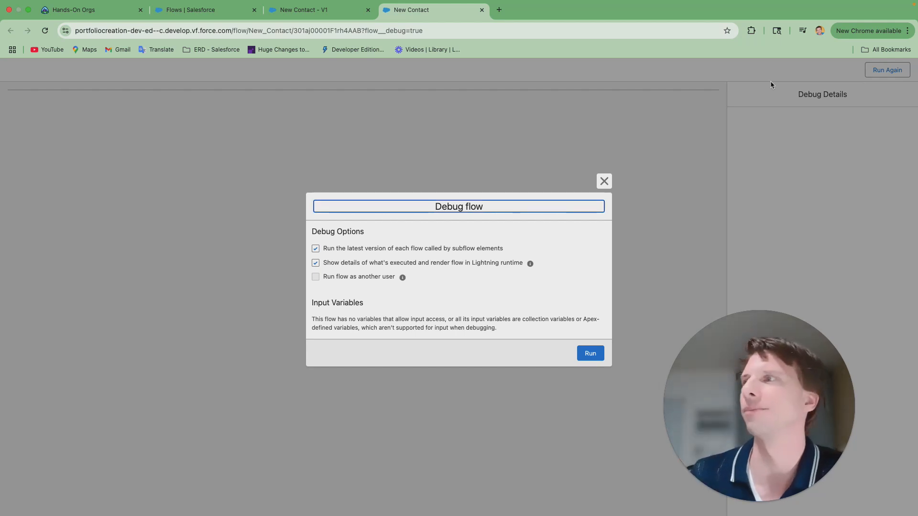
pyautogui.click(588, 353)
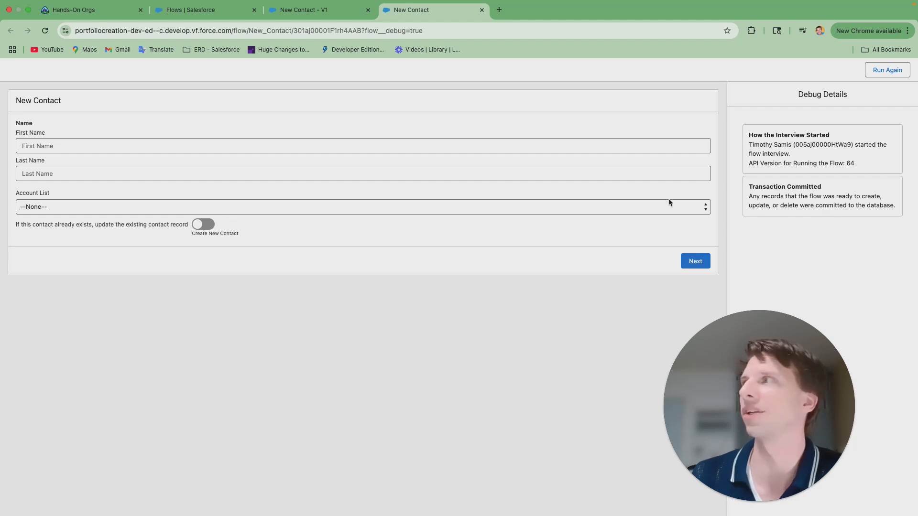
pyautogui.click(56, 146)
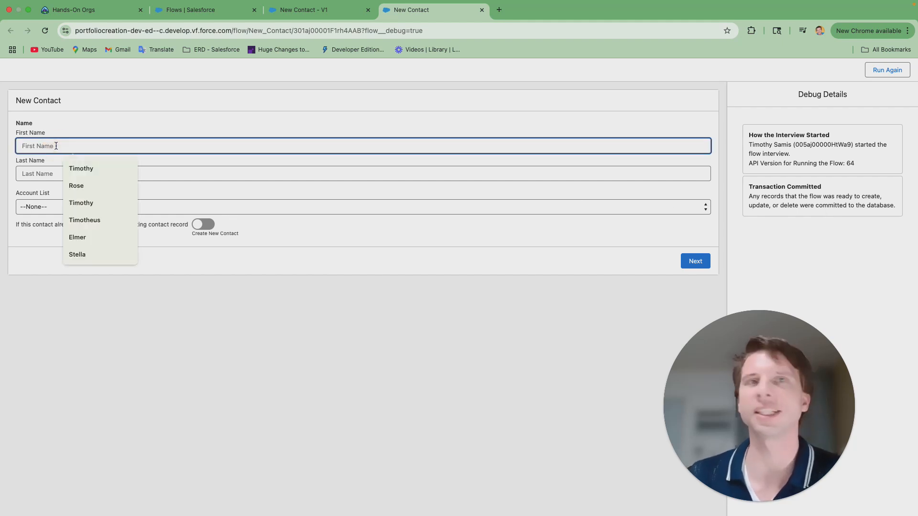
pyautogui.write('E')
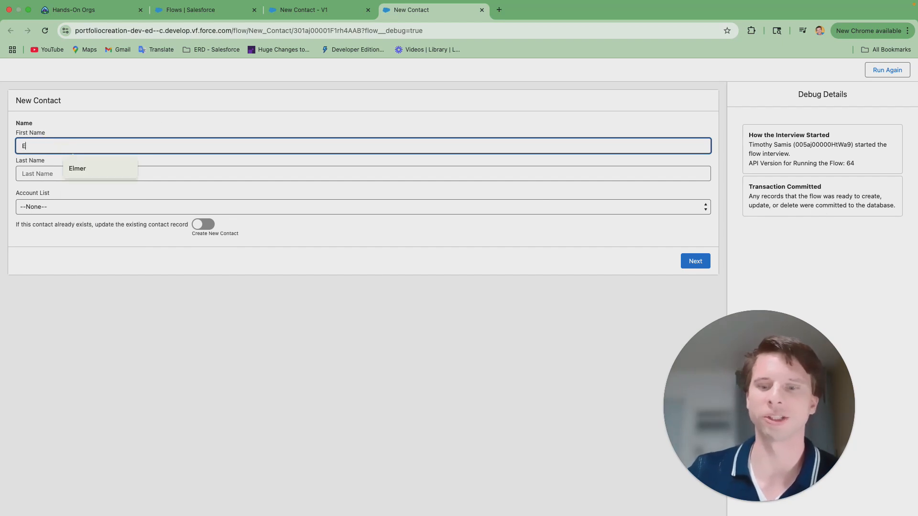
pyautogui.write('L')
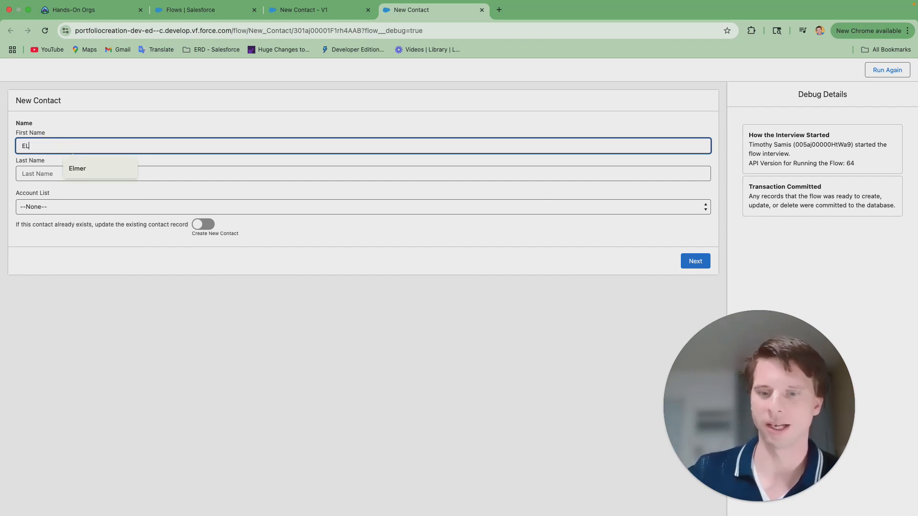
pyautogui.write('MER')
pyautogui.press('BackSpace')
pyautogui.press('BackSpace')
pyautogui.press('BackSpace')
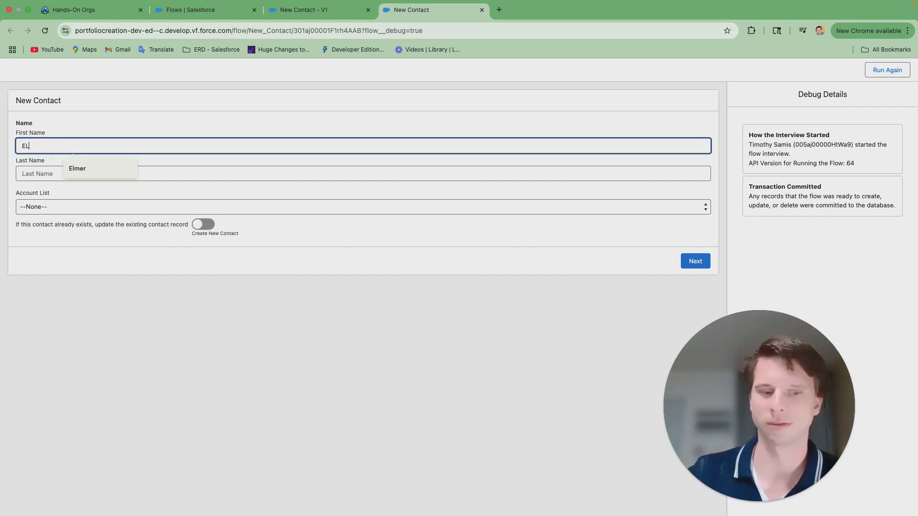
pyautogui.press('BackSpace')
pyautogui.press('BackSpace')
pyautogui.write('Elmer')
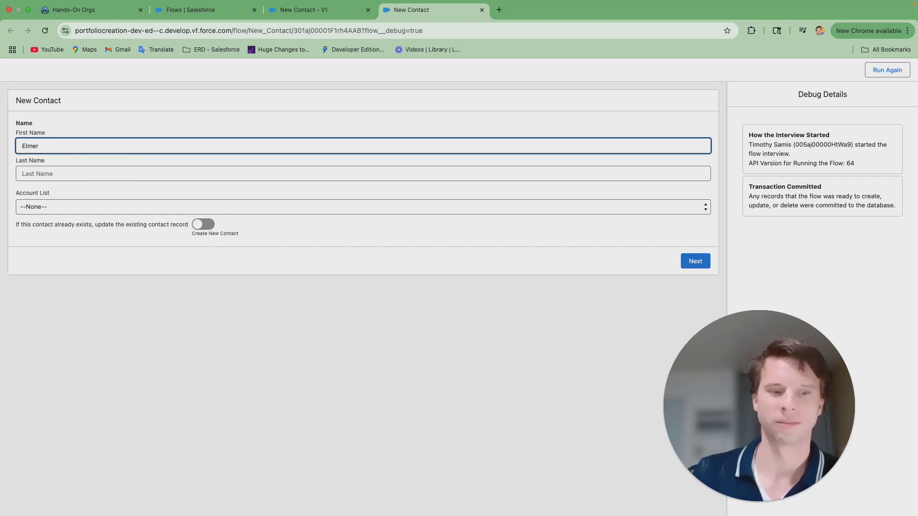
pyautogui.press('Tab')
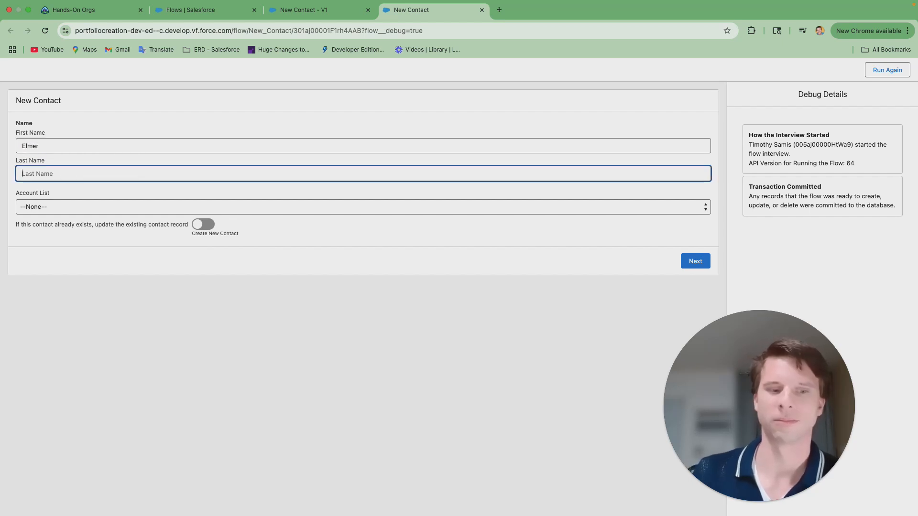
pyautogui.write('Fud')
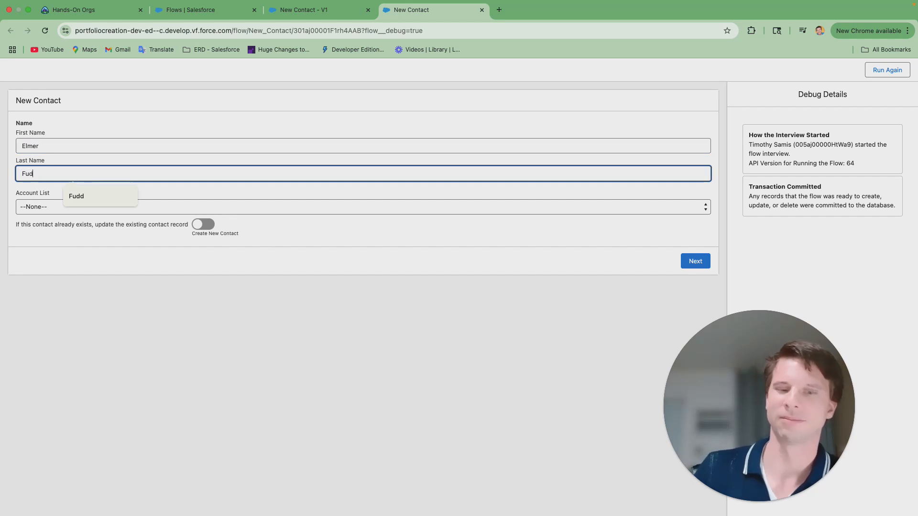
pyautogui.write('d')
# Choose Edge Communications as the account and submit the screen with the toggle set to Create New Contact.
pyautogui.click(68, 208)
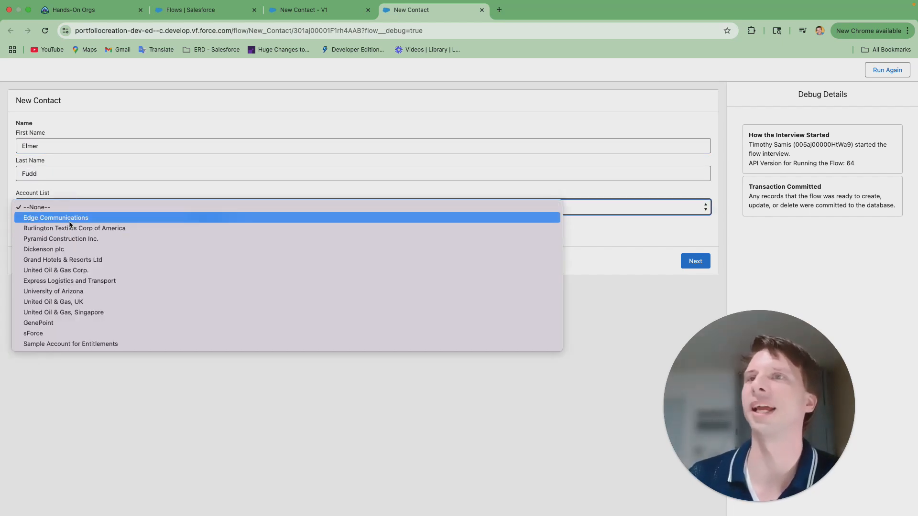
pyautogui.click(70, 217)
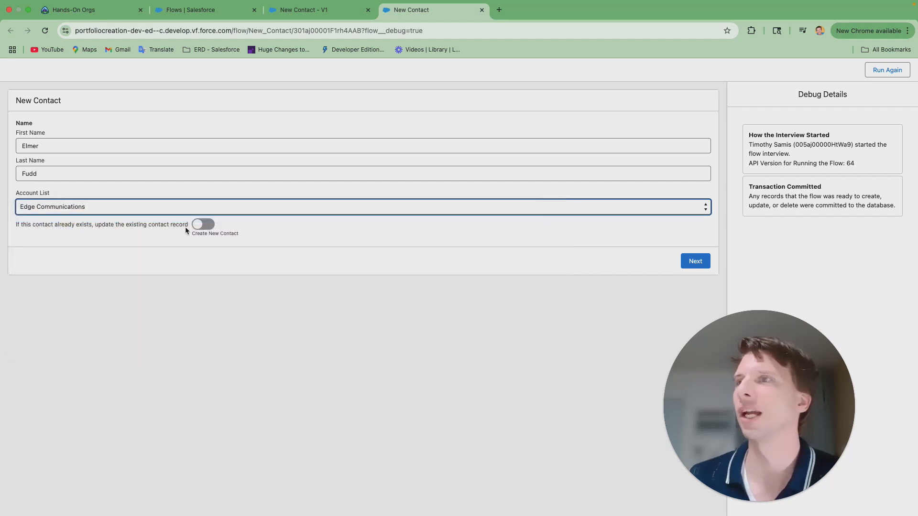
pyautogui.click(208, 225)
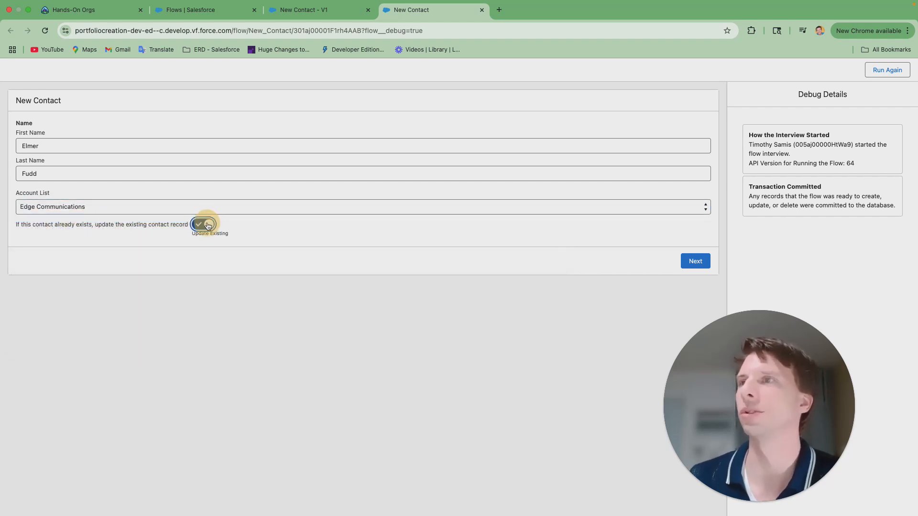
pyautogui.click(207, 225)
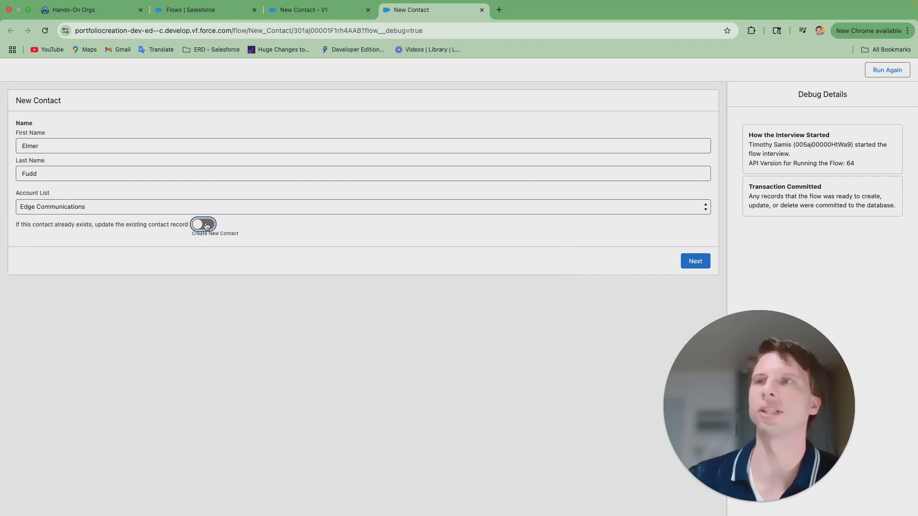
pyautogui.click(689, 265)
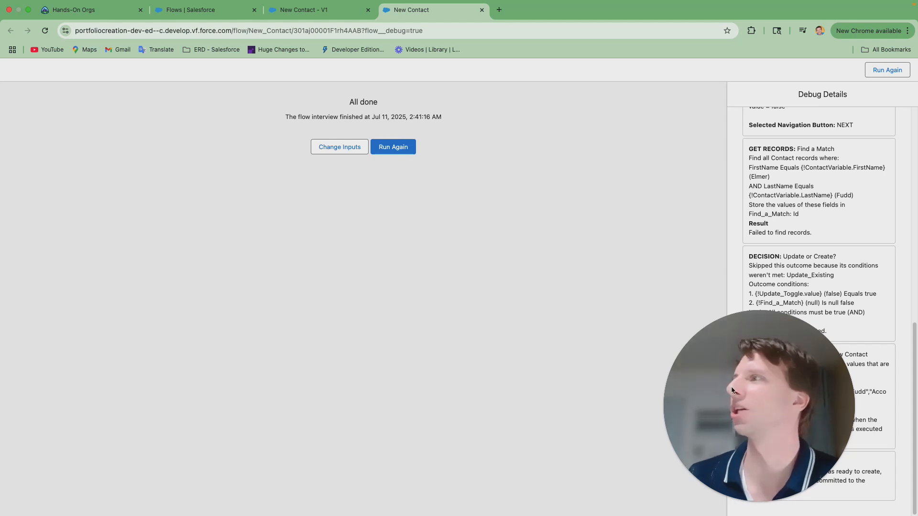
pyautogui.moveTo(710, 410); pyautogui.dragTo(521, 400)
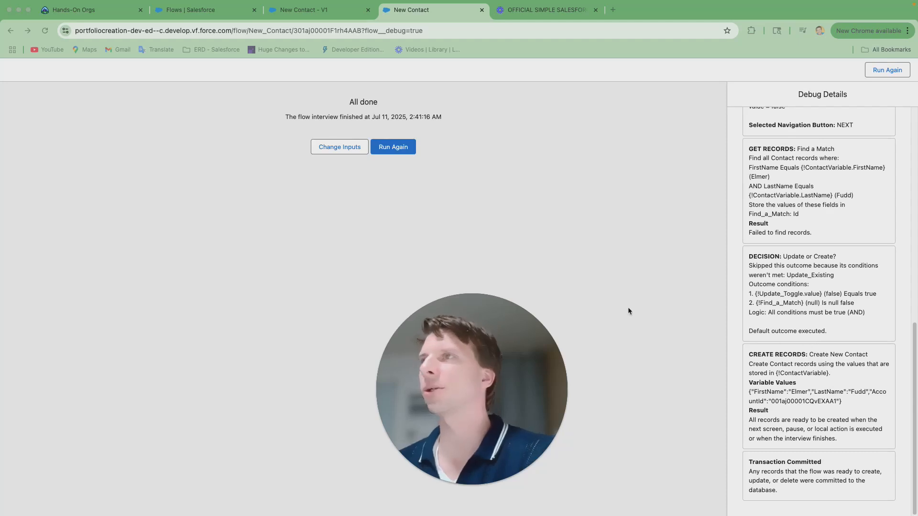
# Return to the Flows setup page in the browser, reload it, and open the Sales Console app.
pyautogui.click(198, 13)
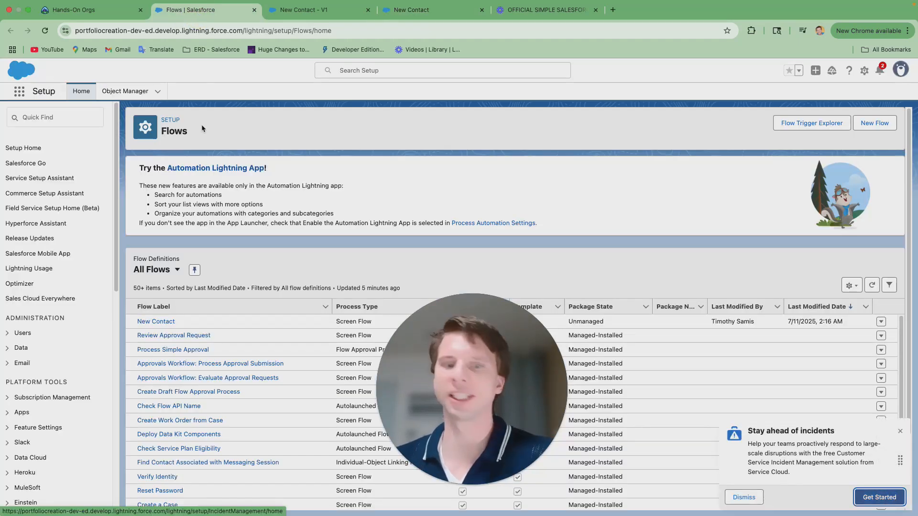
pyautogui.press('super+r')
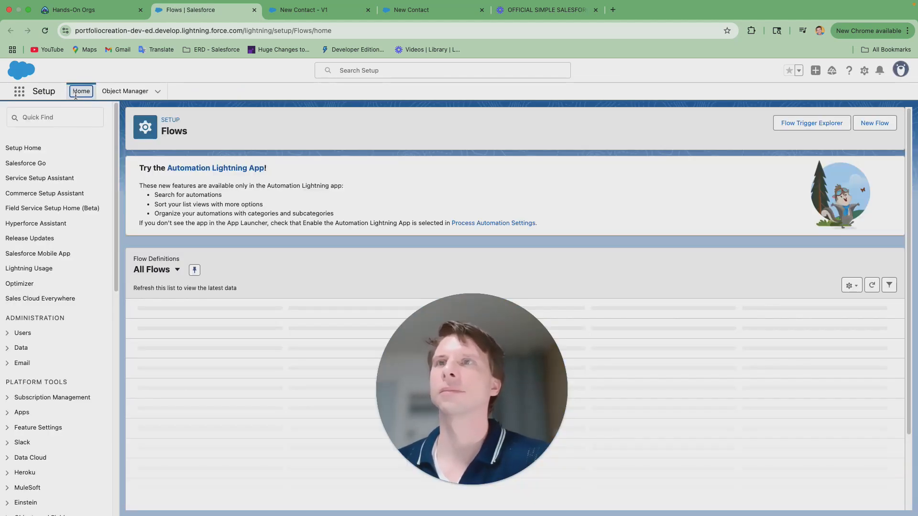
pyautogui.click(23, 94)
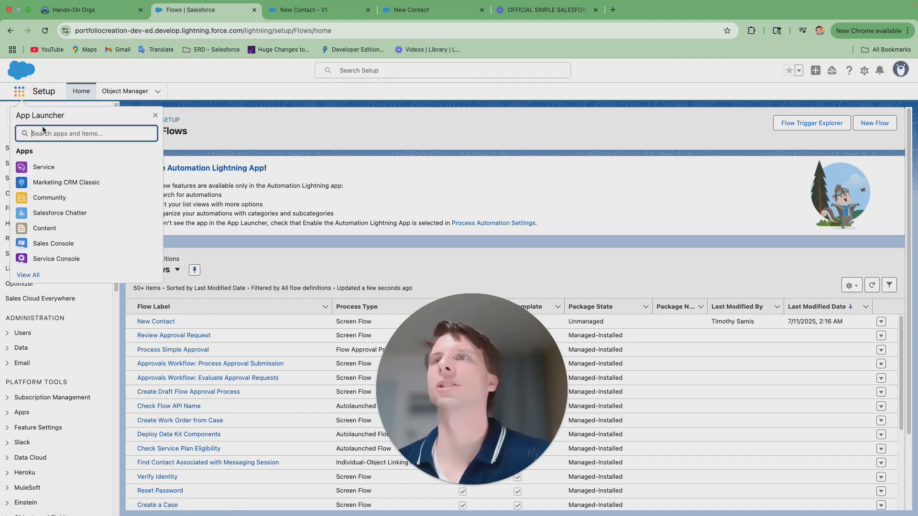
pyautogui.write('s')
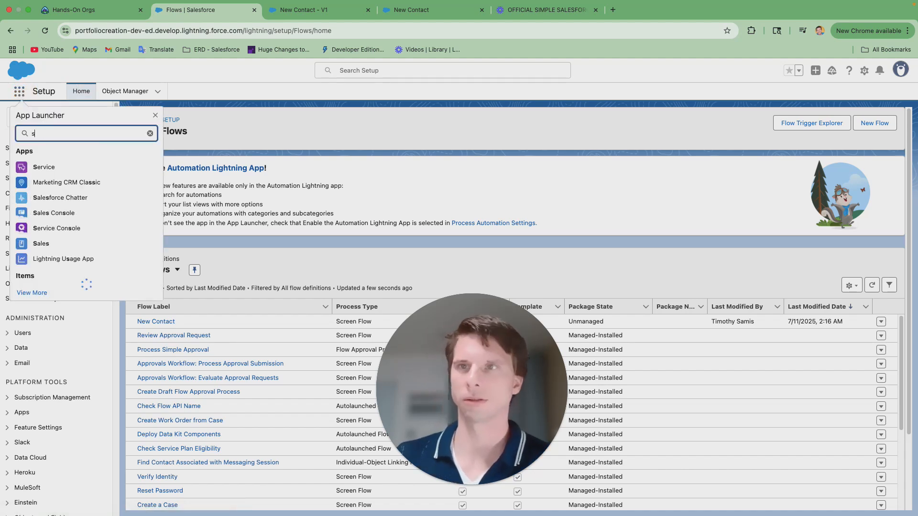
pyautogui.click(62, 213)
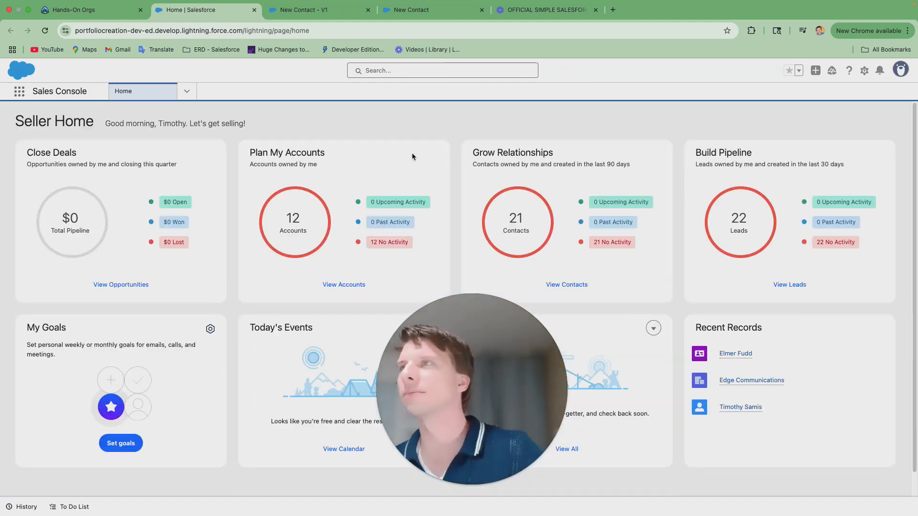
# Search all records for the test contact by first name and open the matching Contact under Edge Communications.
pyautogui.click(390, 69)
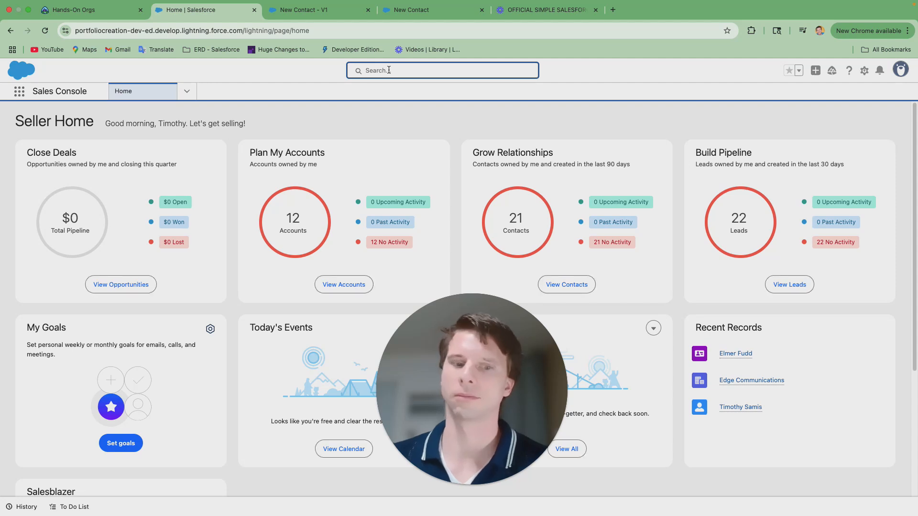
pyautogui.write('u')
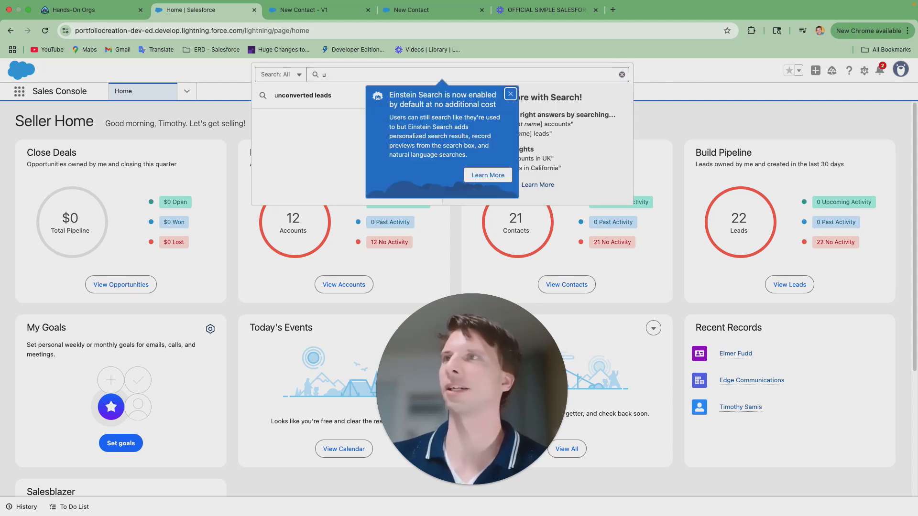
pyautogui.click(407, 72)
pyautogui.press('BackSpace')
pyautogui.write('elmer')
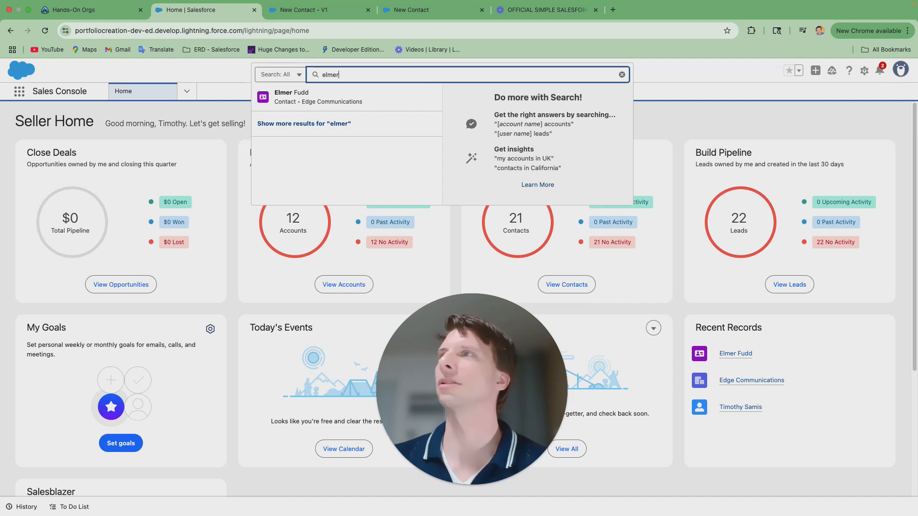
pyautogui.click(382, 96)
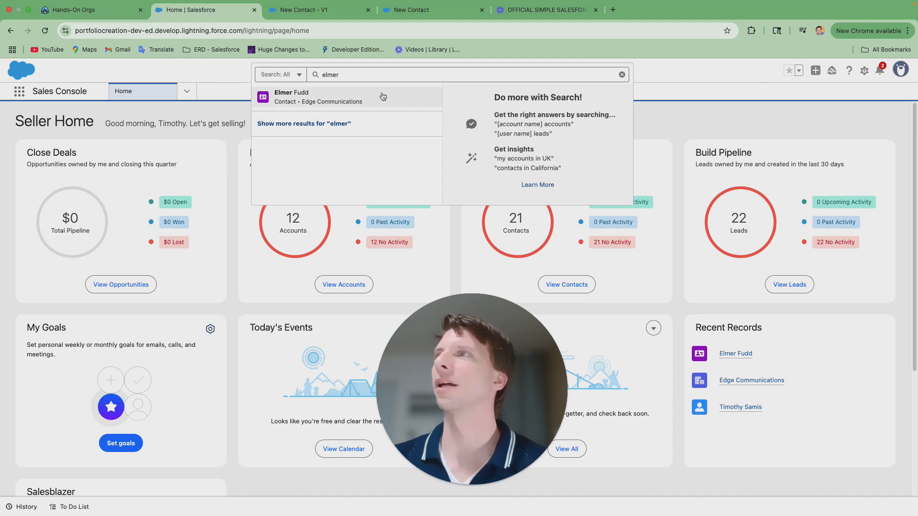